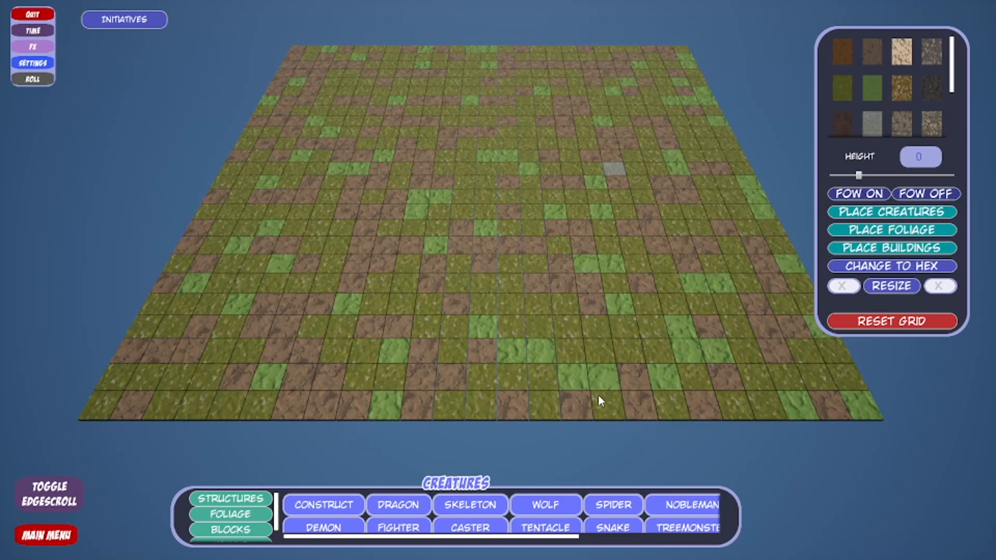
# - Look over the map grid and the list of available asset categories
pyautogui.press('d')
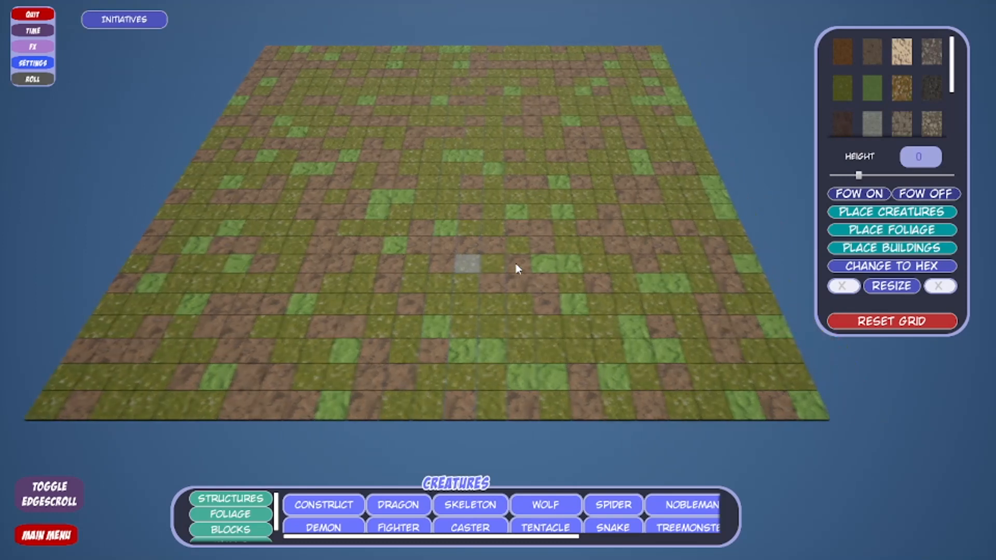
pyautogui.press('a')
pyautogui.press('w')
pyautogui.press('a')
pyautogui.press('s')
pyautogui.press('d')
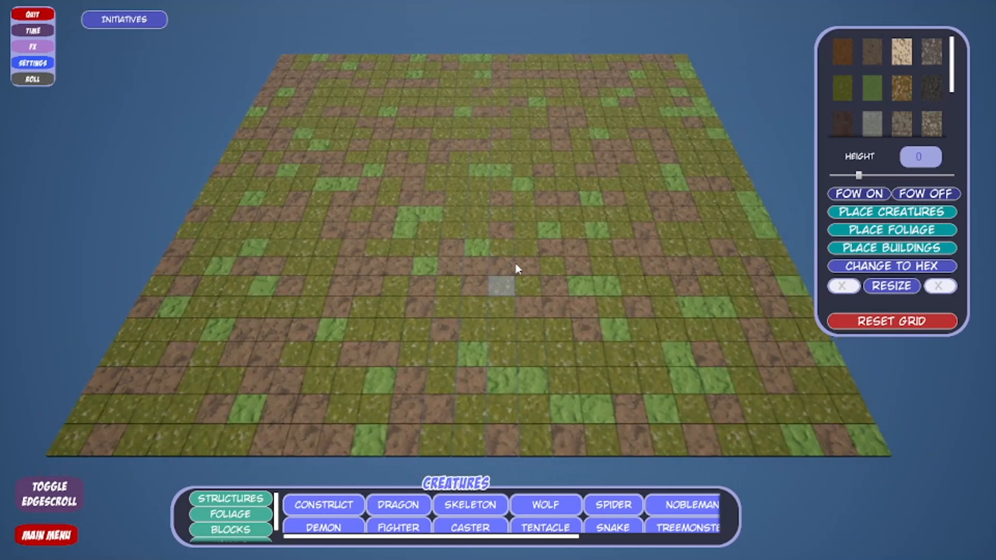
pyautogui.press('a')
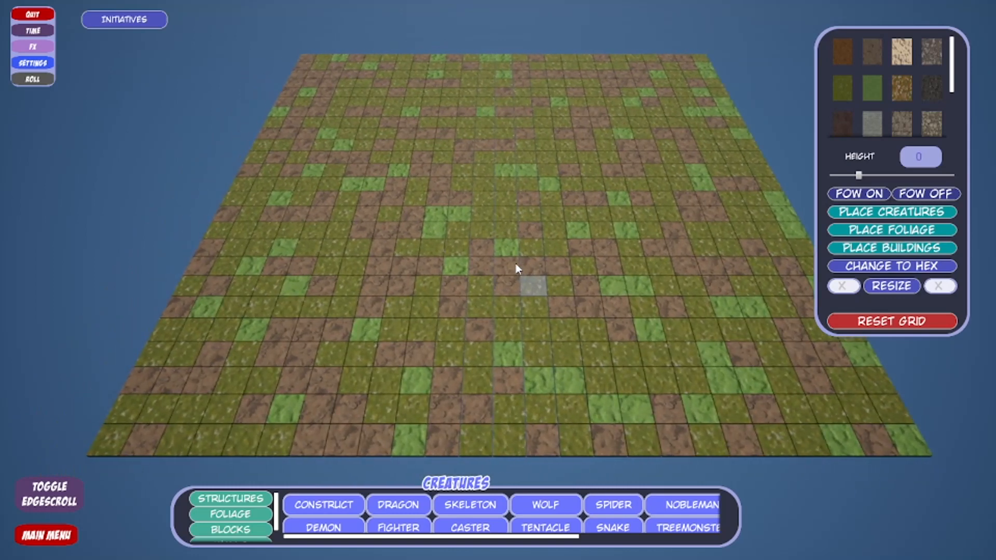
pyautogui.scroll(-1, 232, 512)
pyautogui.scroll(3, 234, 514)
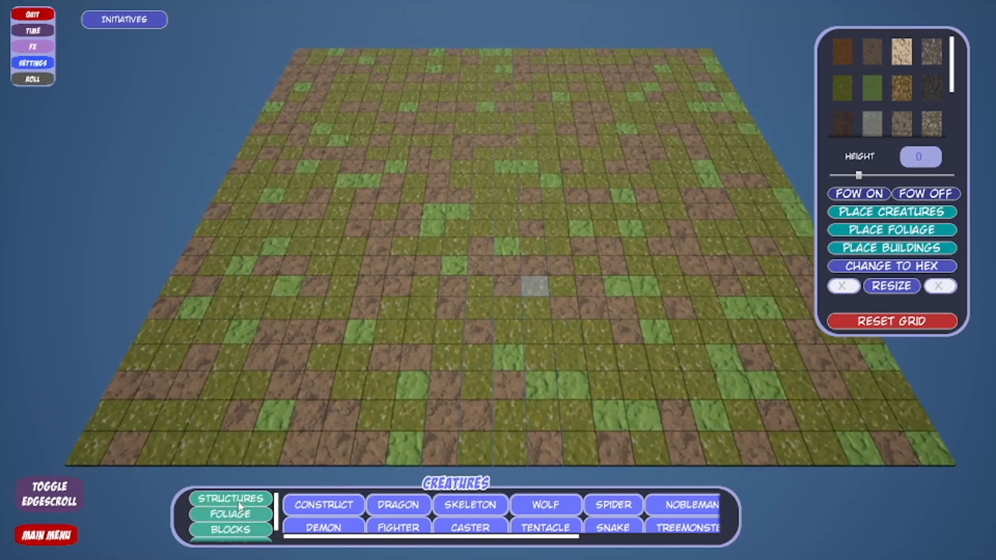
pyautogui.scroll(-2, 238, 502)
pyautogui.press('s')
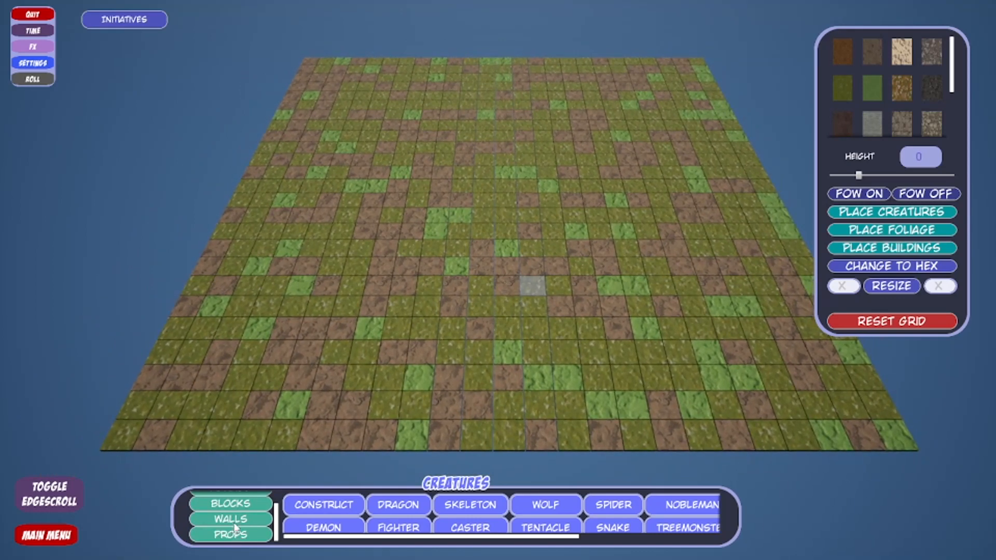
pyautogui.scroll(2, 258, 531)
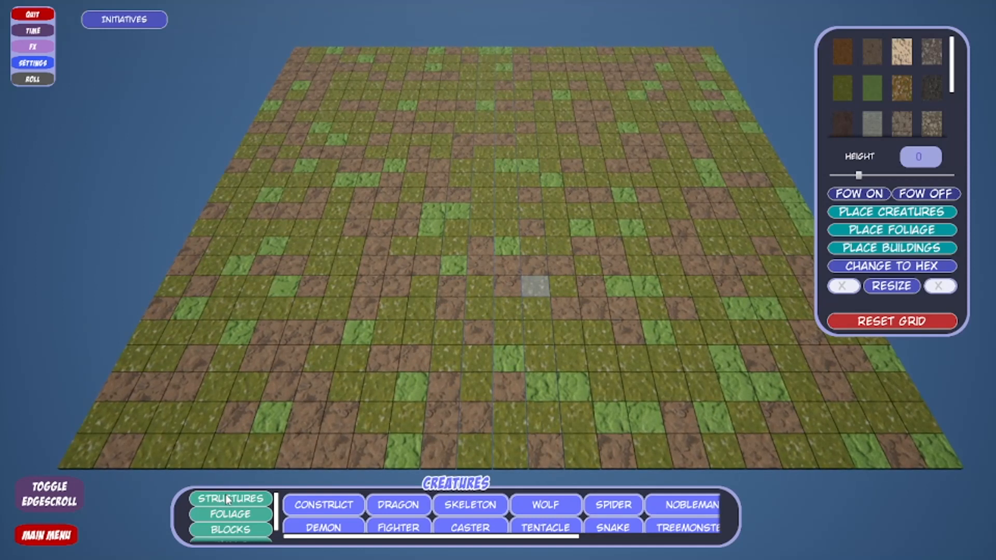
# - Show the Structures assets and cover the block of tiles at the grid's near-left corner with the water texture
pyautogui.click(226, 497)
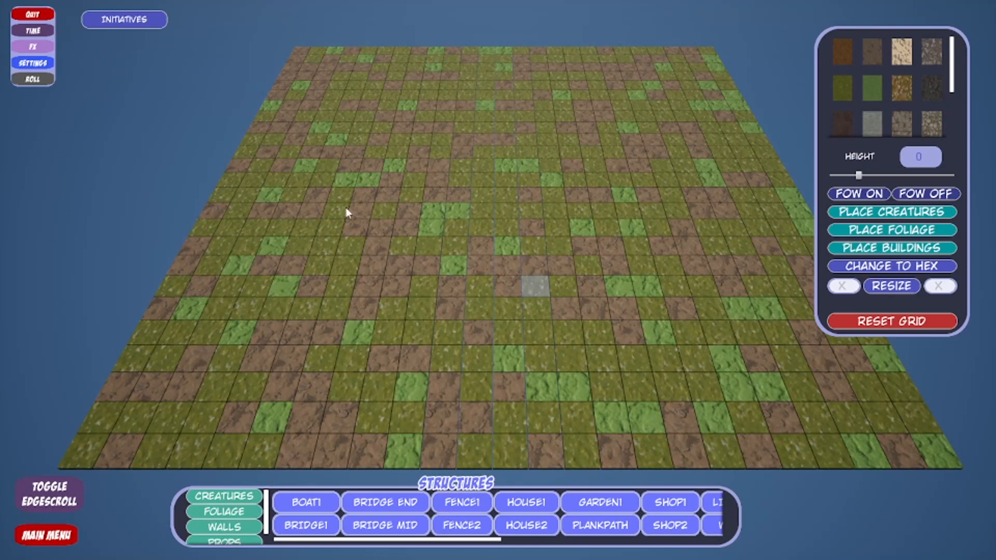
pyautogui.press('d')
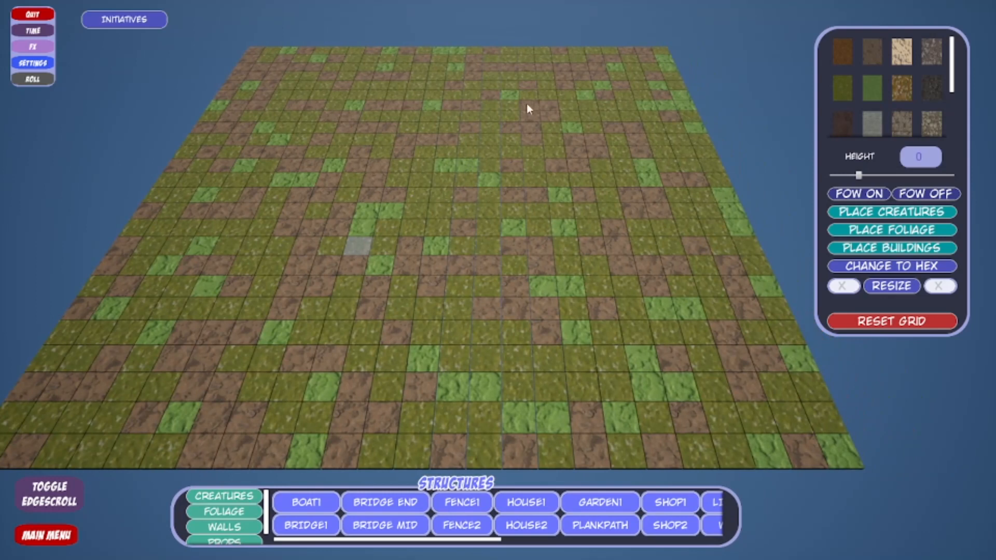
pyautogui.press('a')
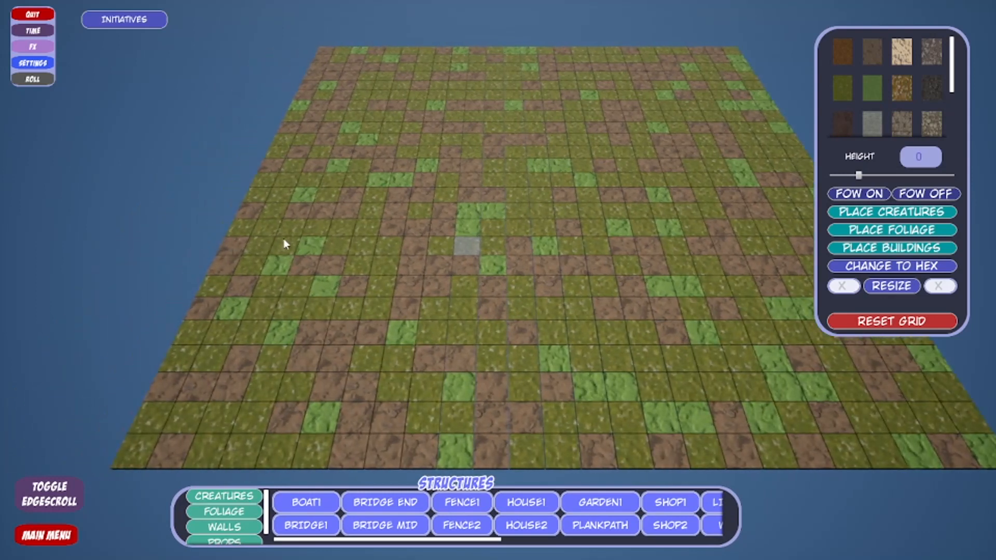
pyautogui.press('a')
pyautogui.moveTo(327, 286); pyautogui.dragTo(416, 332)
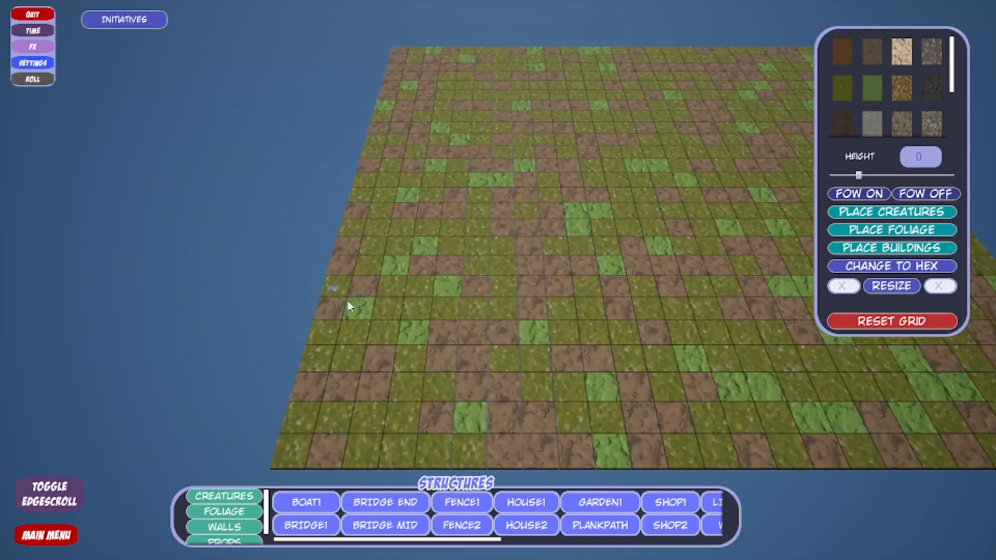
pyautogui.scroll(-2, 830, 104)
pyautogui.click(901, 94)
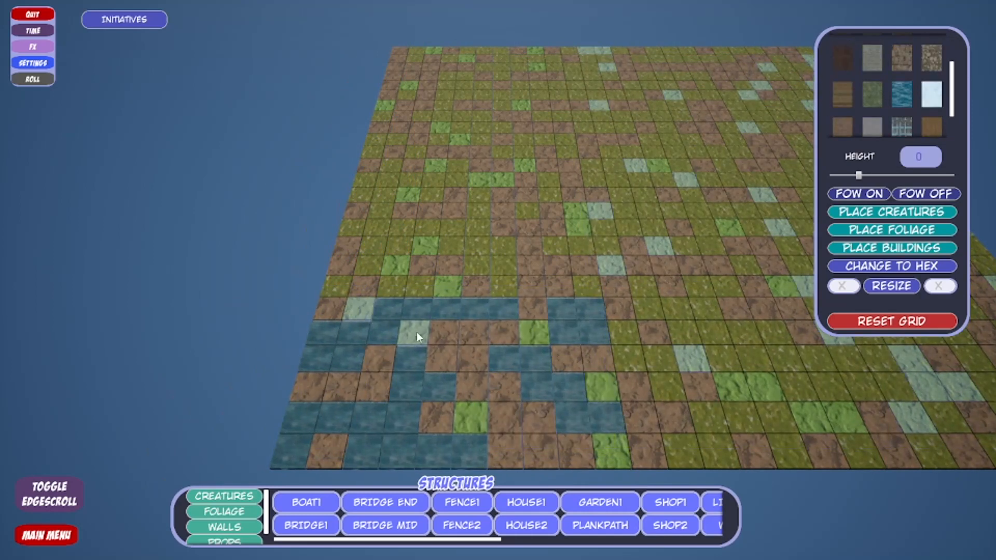
pyautogui.moveTo(627, 462); pyautogui.dragTo(329, 306)
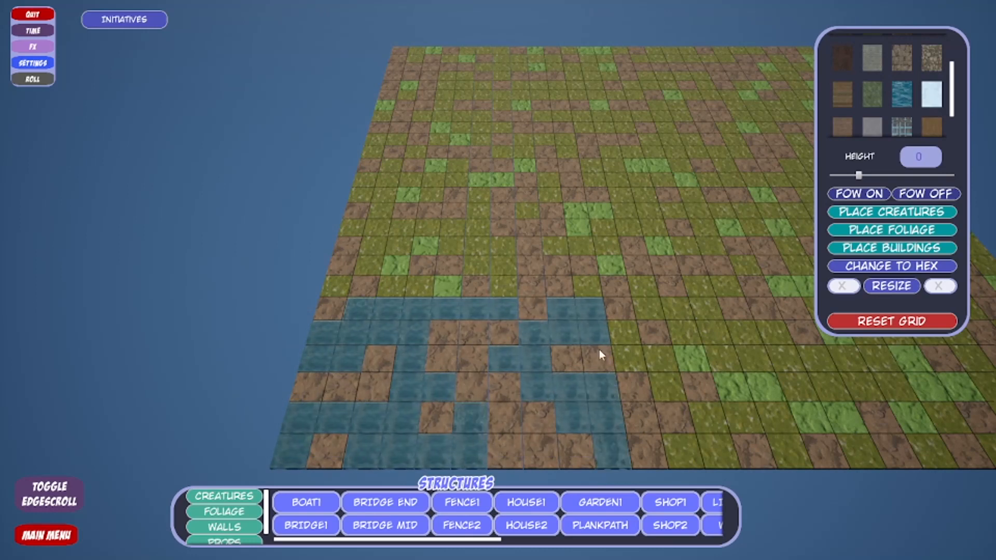
pyautogui.moveTo(613, 460); pyautogui.dragTo(327, 311)
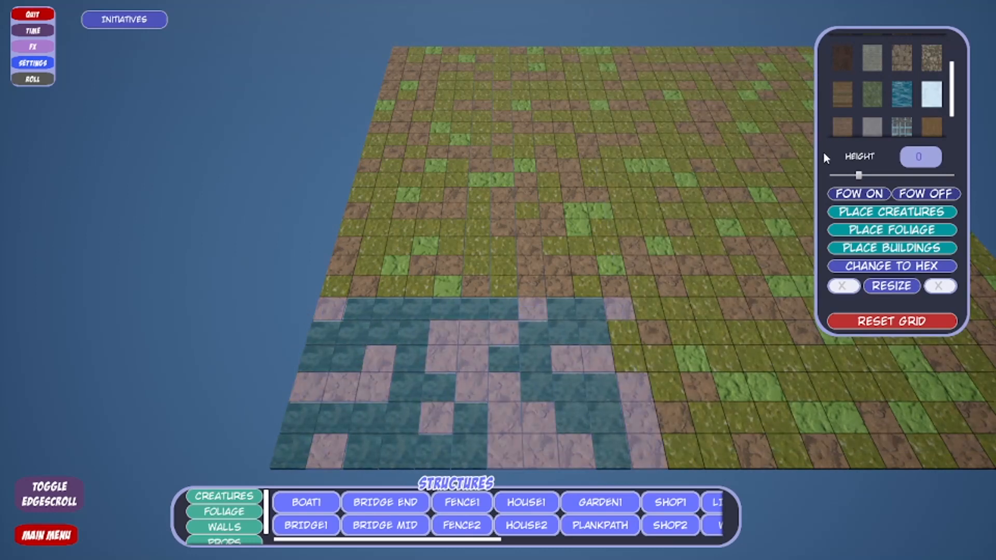
pyautogui.click(904, 100)
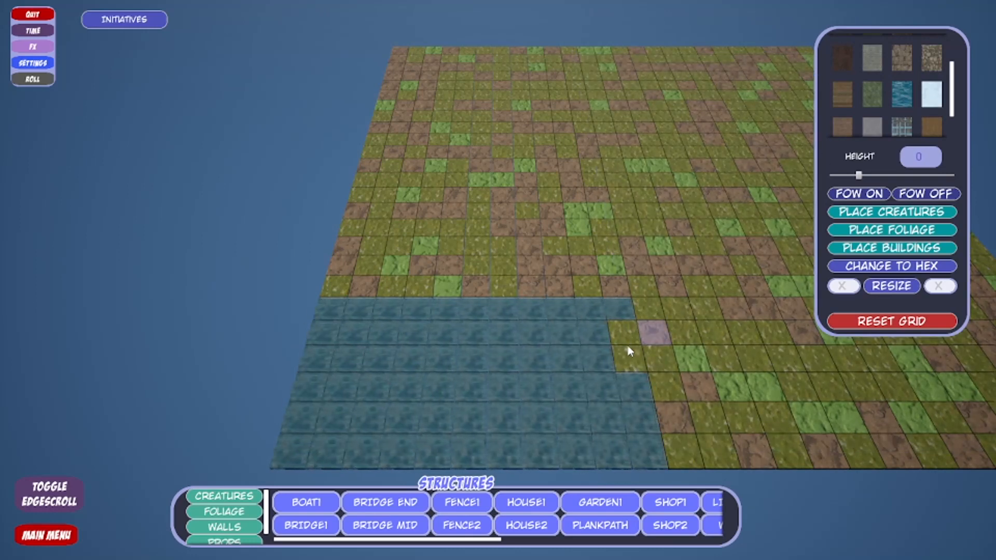
# - Try a Stairs1 piece on the notch tile at the water's edge, rotate it horizontally, and destroy it
pyautogui.press('d')
pyautogui.scroll(3, 382, 391)
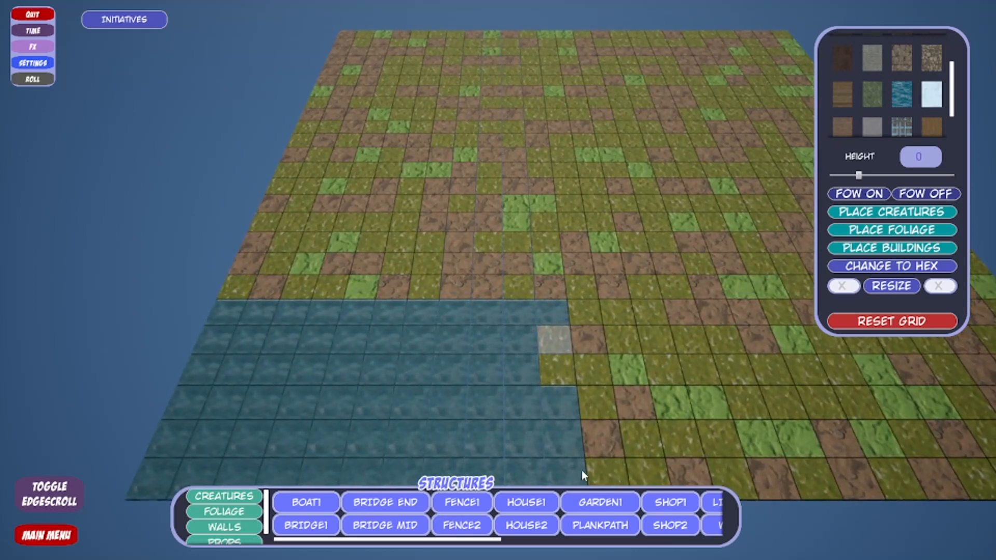
pyautogui.scroll(-5, 598, 513)
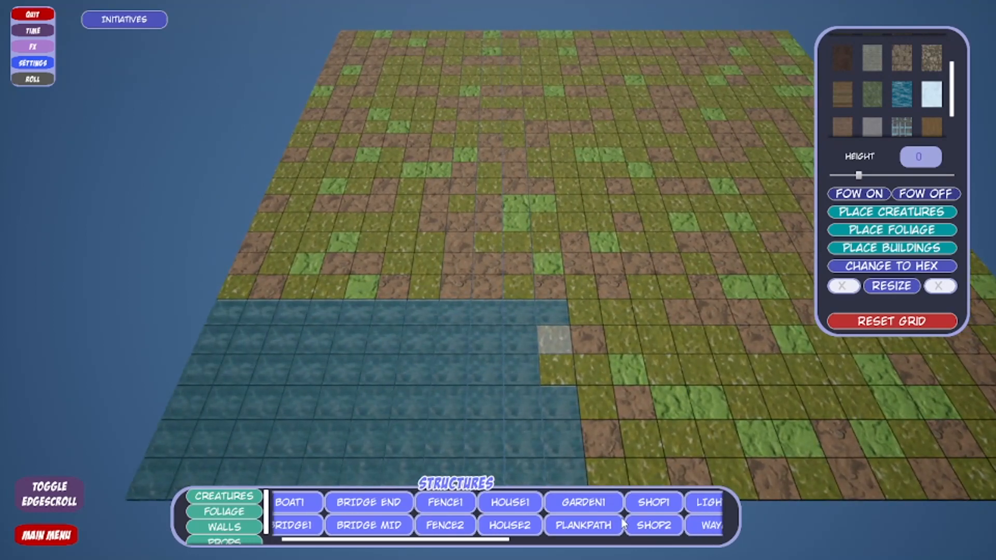
pyautogui.scroll(-5, 585, 509)
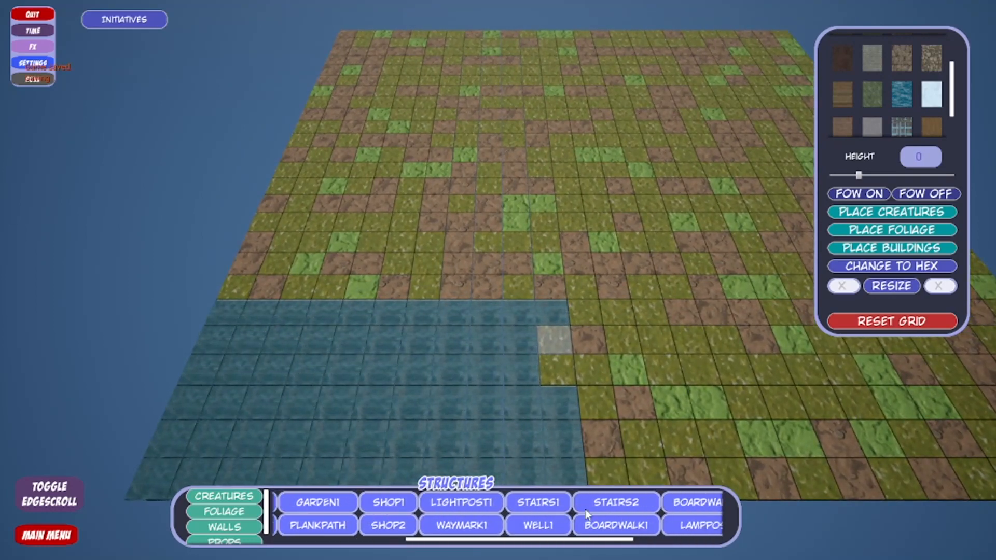
pyautogui.scroll(-1, 594, 514)
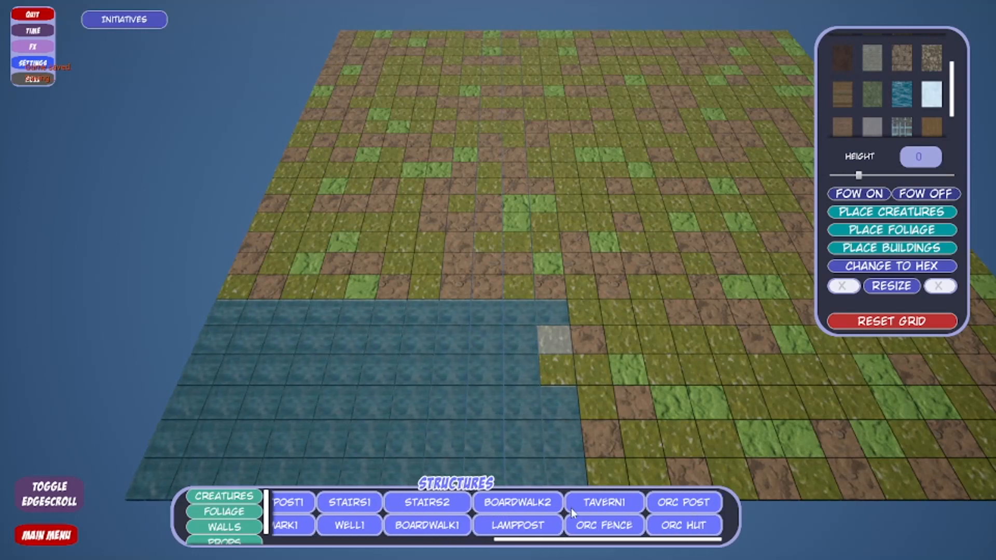
pyautogui.scroll(2, 492, 506)
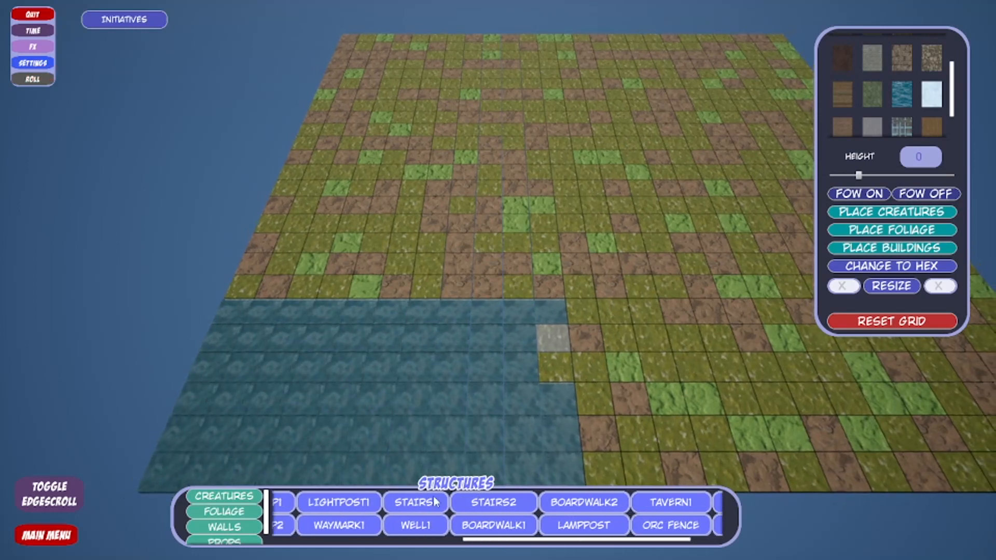
pyautogui.click(431, 503)
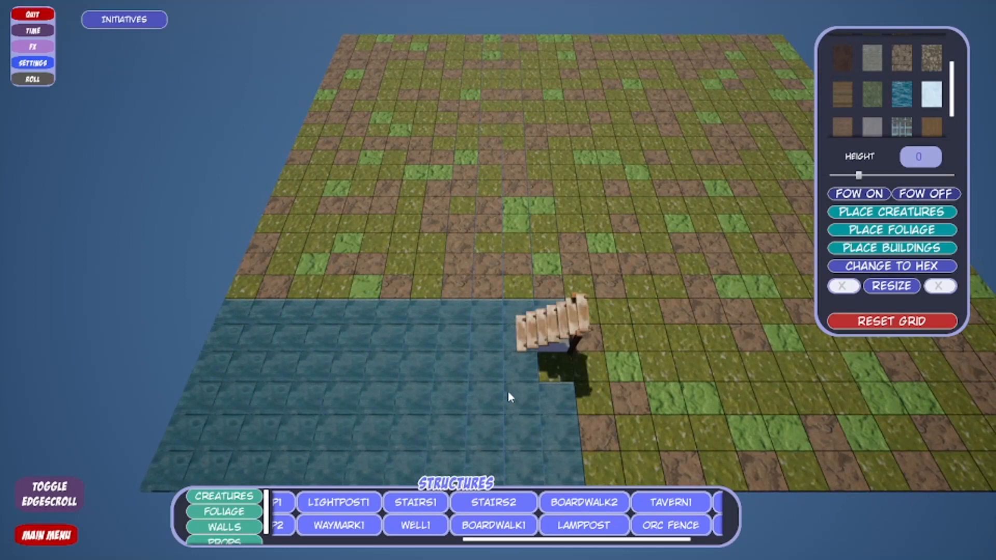
pyautogui.click(566, 330)
pyautogui.click(946, 282)
pyautogui.click(946, 282)
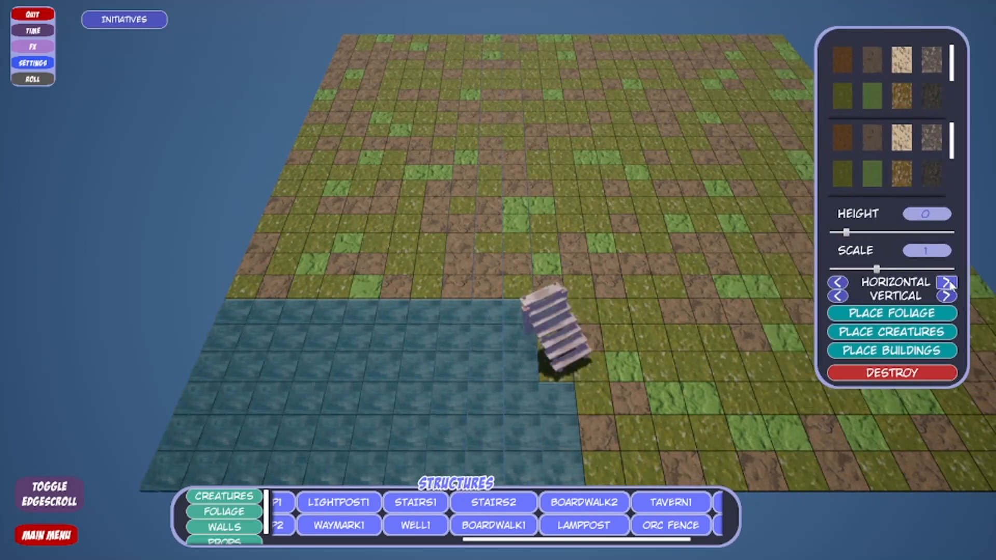
pyautogui.click(946, 282)
pyautogui.click(892, 372)
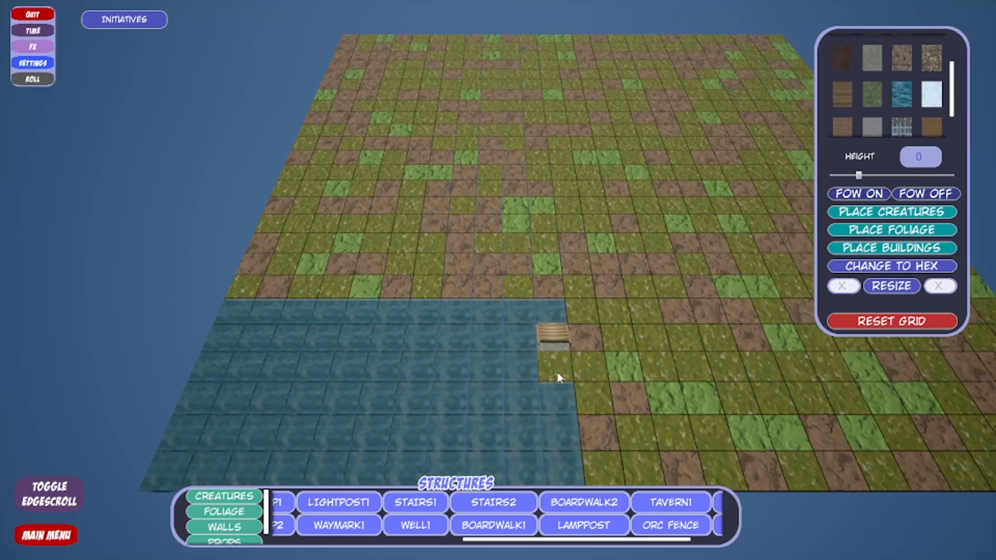
# - Rotate the Stairs2 ramp at the water's edge horizontally so it slopes down toward the land
pyautogui.click(557, 372)
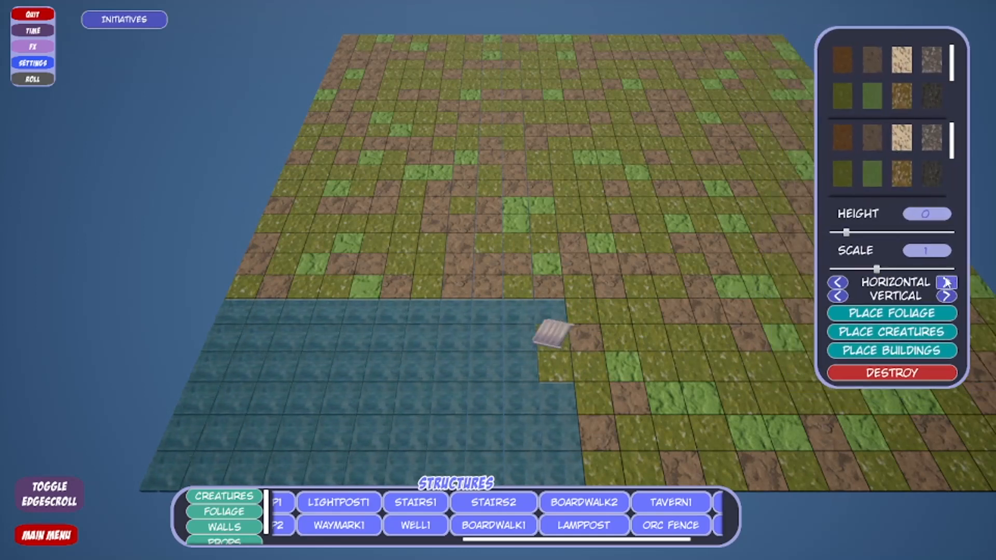
pyautogui.click(947, 283)
pyautogui.click(947, 283)
pyautogui.click(947, 283)
pyautogui.scroll(4, 555, 345)
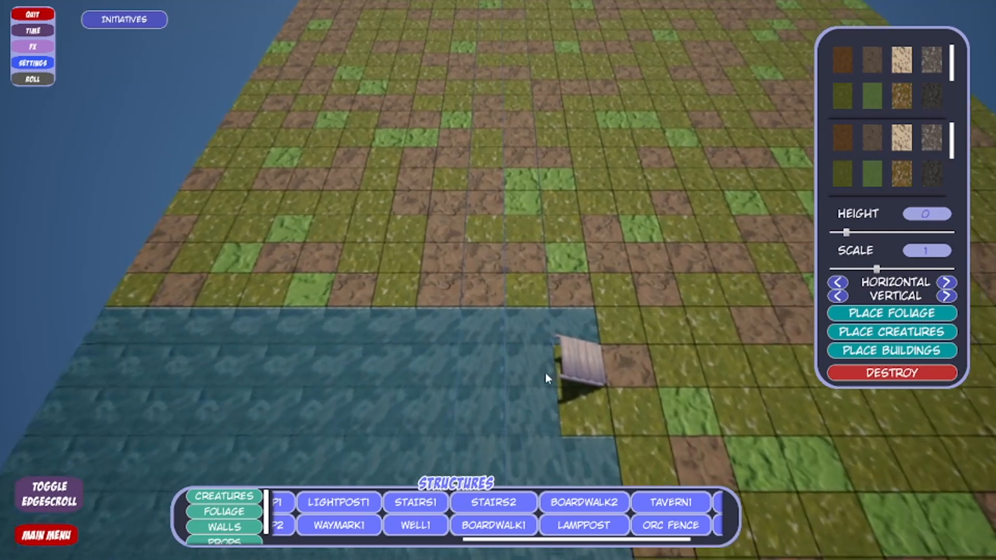
# - Place a Boardwalk2 piece on the water tile beside the ramp and rotate it a quarter turn horizontally
pyautogui.click(541, 374)
pyautogui.press('s')
pyautogui.press('a')
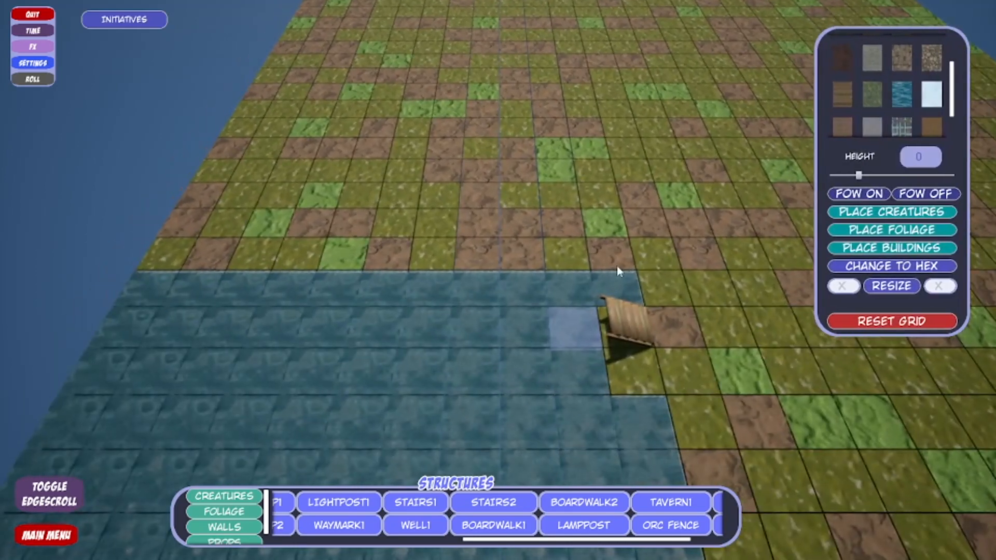
pyautogui.press('d')
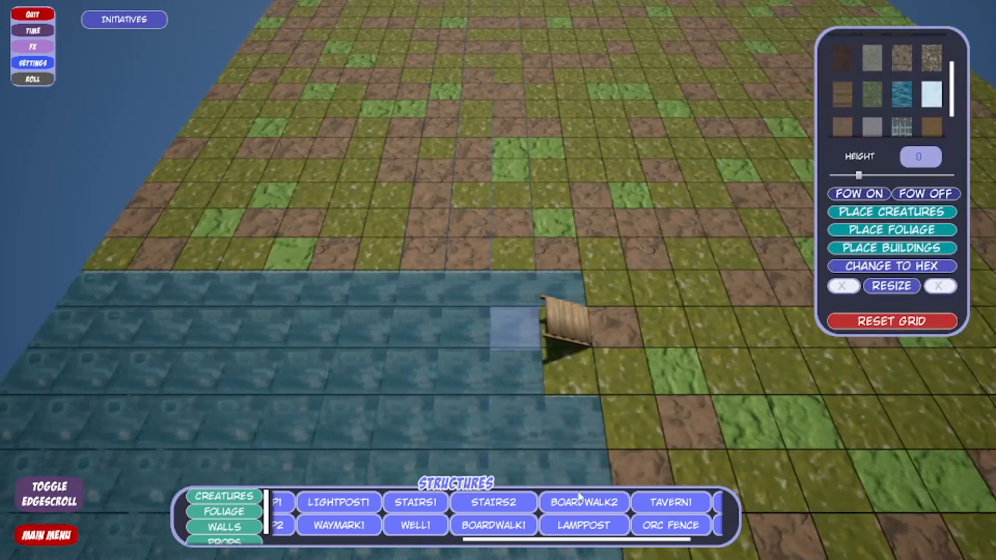
pyautogui.click(591, 501)
pyautogui.click(511, 317)
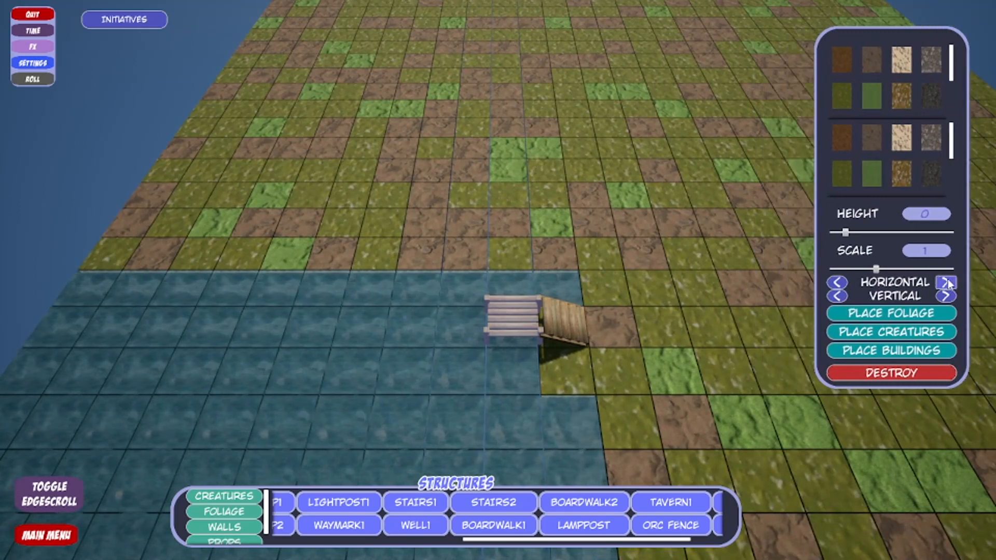
pyautogui.click(946, 283)
# - Add a second Boardwalk2 piece on the next water tile outward, rotated to match the first
pyautogui.click(459, 322)
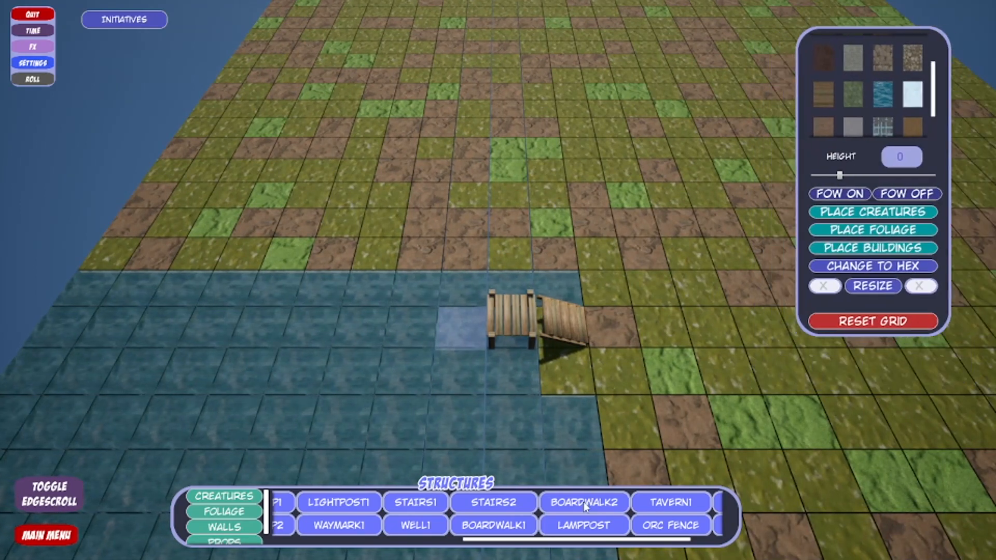
pyautogui.click(584, 502)
pyautogui.click(482, 315)
pyautogui.click(946, 282)
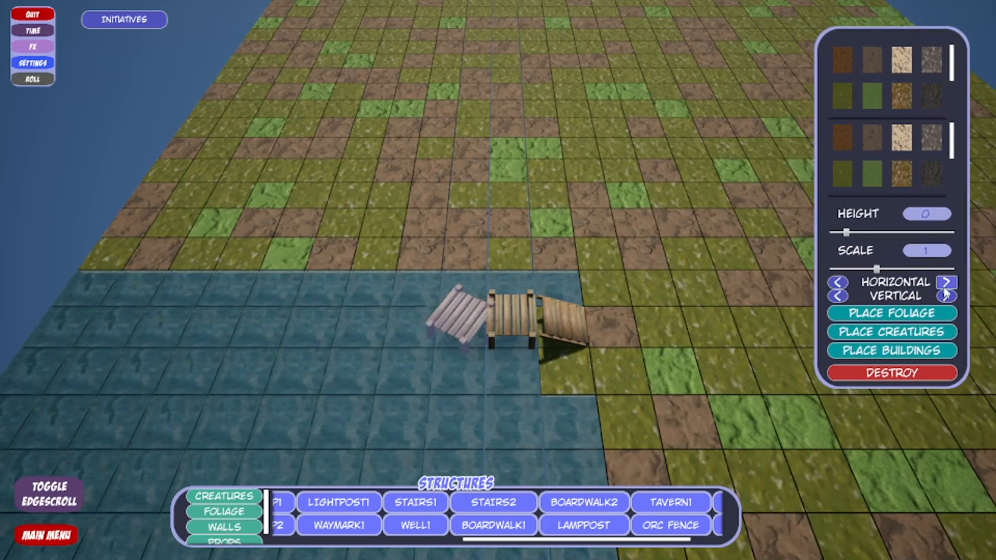
# - Extend the pier with three more unrotated Boardwalk2 pieces outward and two more turning toward the grid's near edge
pyautogui.click(407, 330)
pyautogui.click(584, 501)
pyautogui.press('a')
pyautogui.click(421, 328)
pyautogui.click(589, 502)
pyautogui.click(444, 327)
pyautogui.click(596, 502)
pyautogui.click(446, 372)
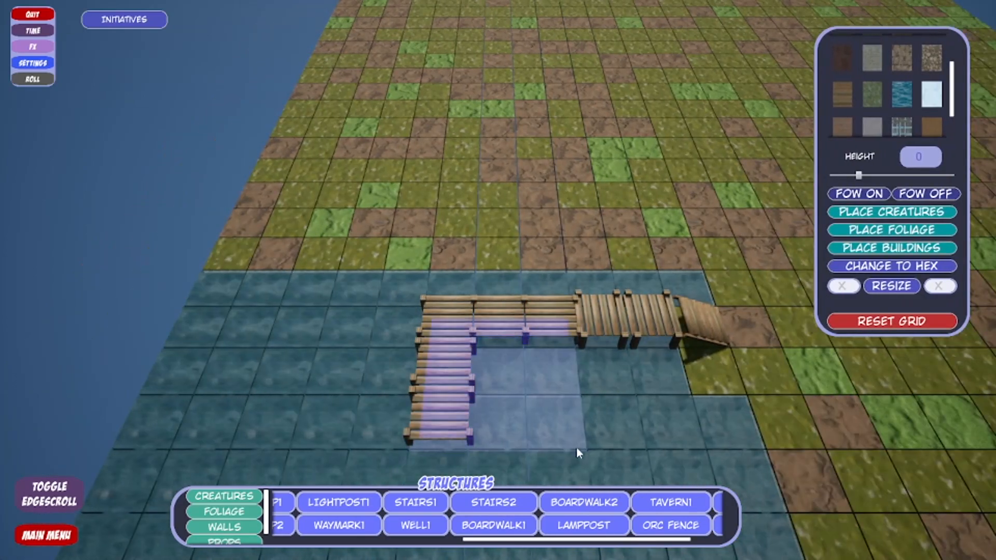
# - Rotate the two boardwalk pieces nearest the ramp horizontally so their planks line up with the rest of the pier
pyautogui.click(601, 317)
pyautogui.click(946, 283)
pyautogui.click(649, 318)
pyautogui.click(945, 282)
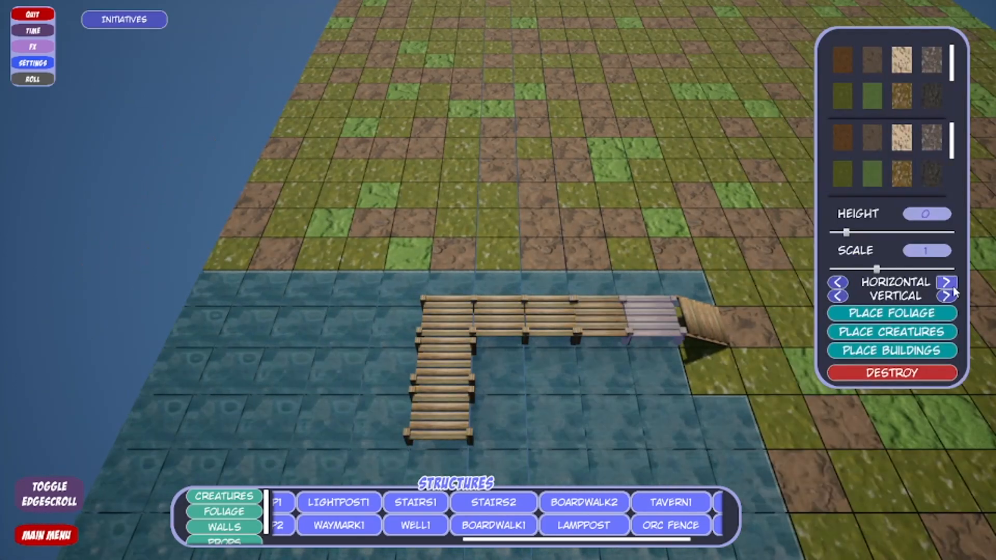
pyautogui.click(642, 383)
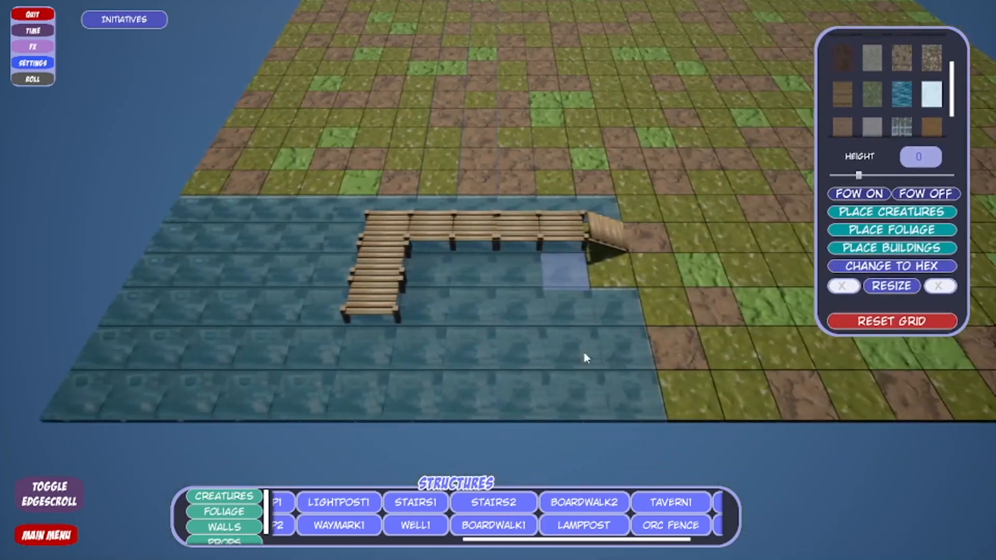
pyautogui.scroll(-2, 453, 532)
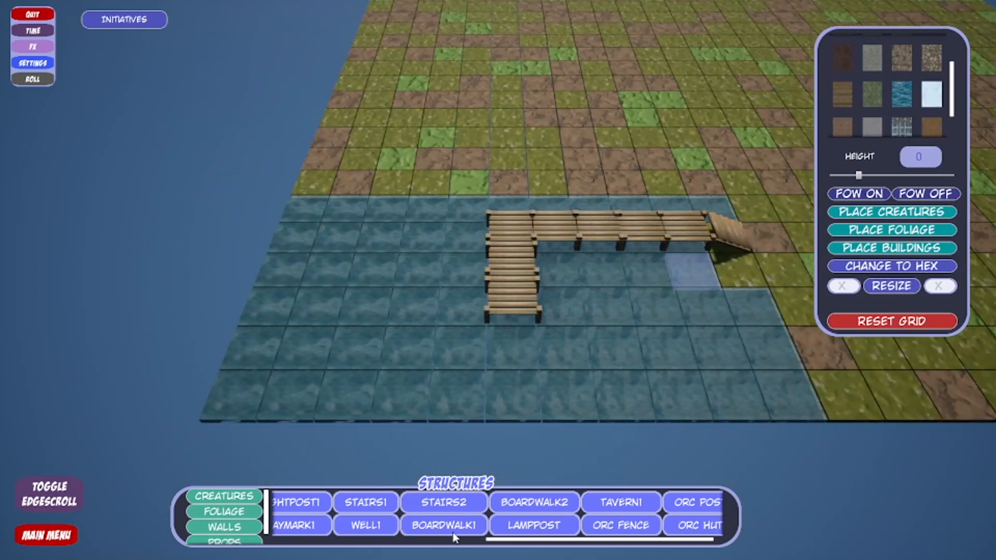
pyautogui.scroll(5, 456, 529)
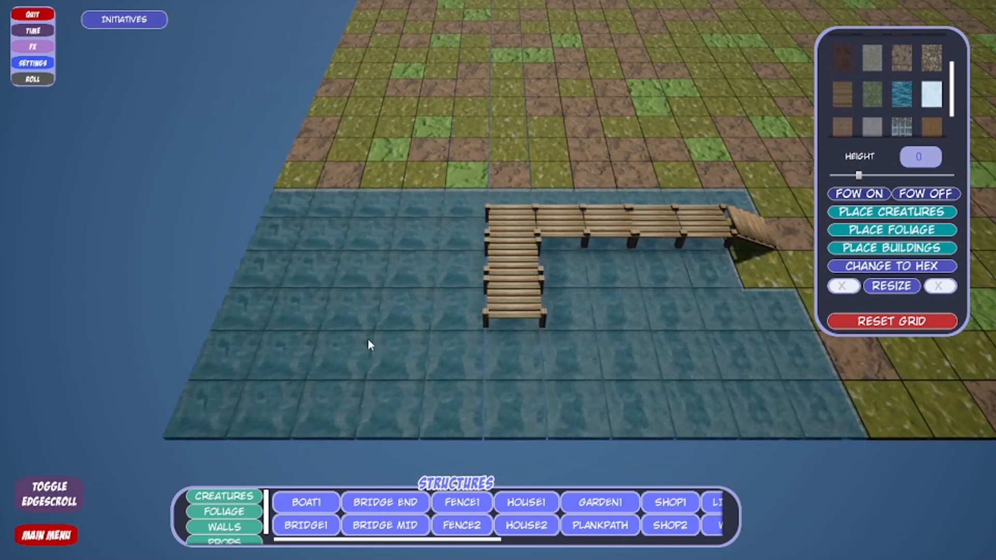
pyautogui.press('d')
pyautogui.press('a')
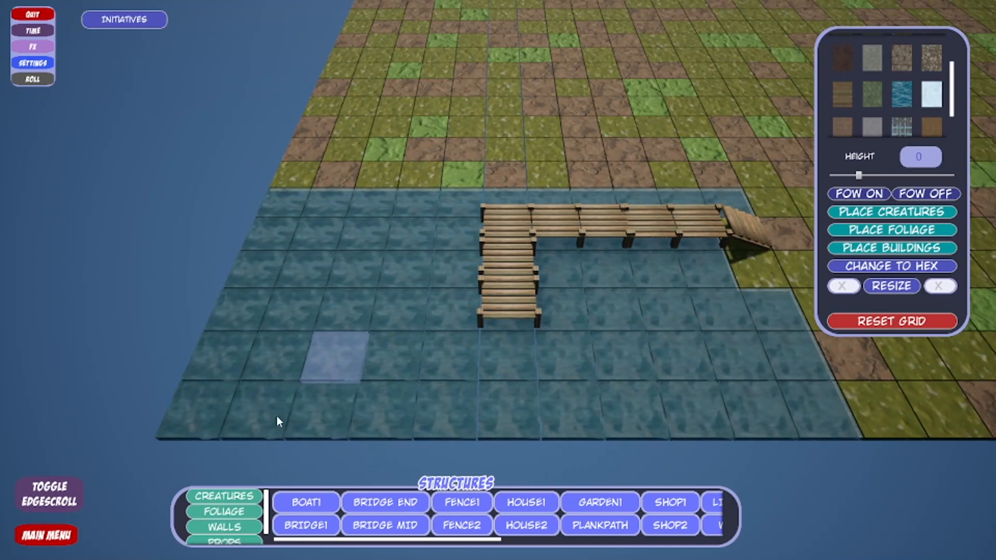
# - Place a Boat1 on the open water beyond the end of the pier and enlarge it to scale 1.736
pyautogui.click(306, 502)
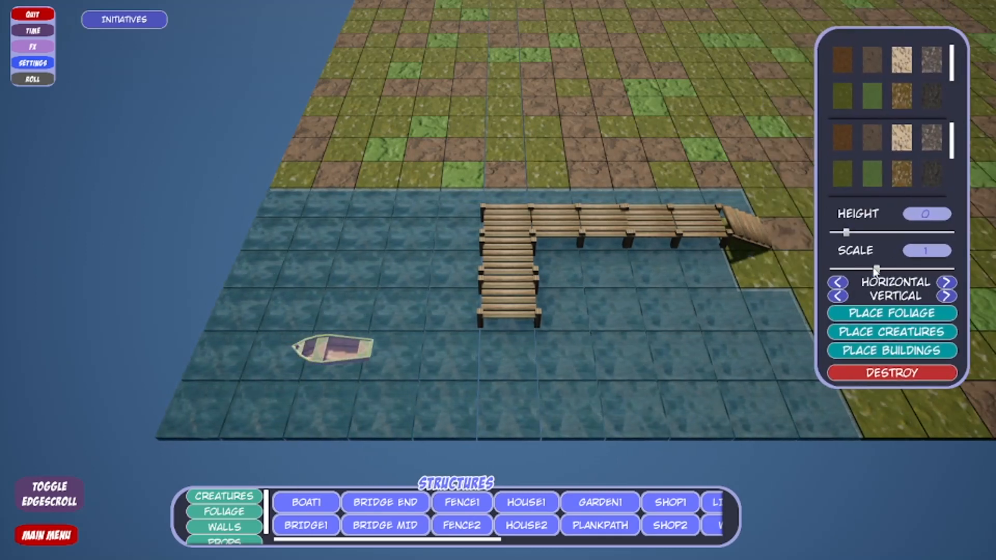
pyautogui.moveTo(875, 269); pyautogui.dragTo(922, 269)
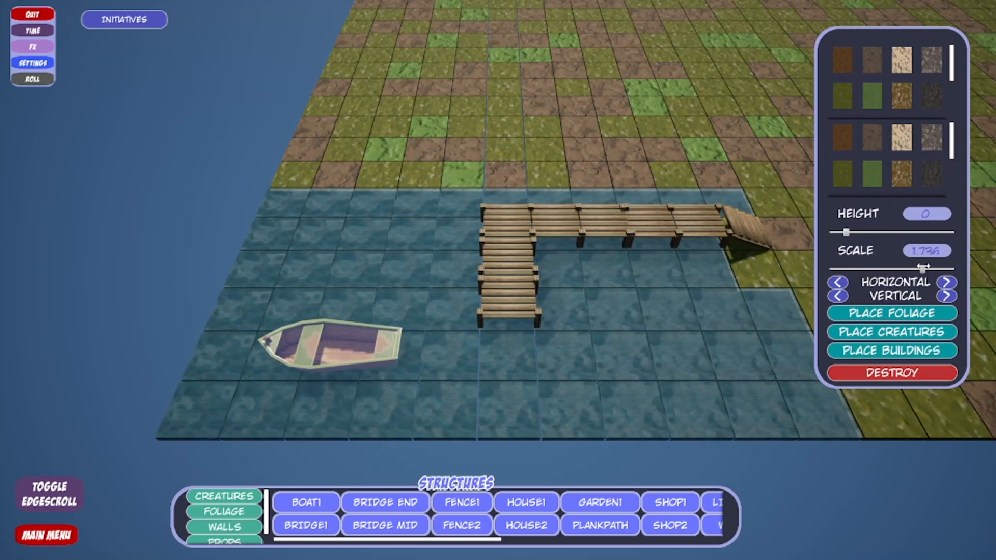
pyautogui.click(604, 308)
pyautogui.click(378, 341)
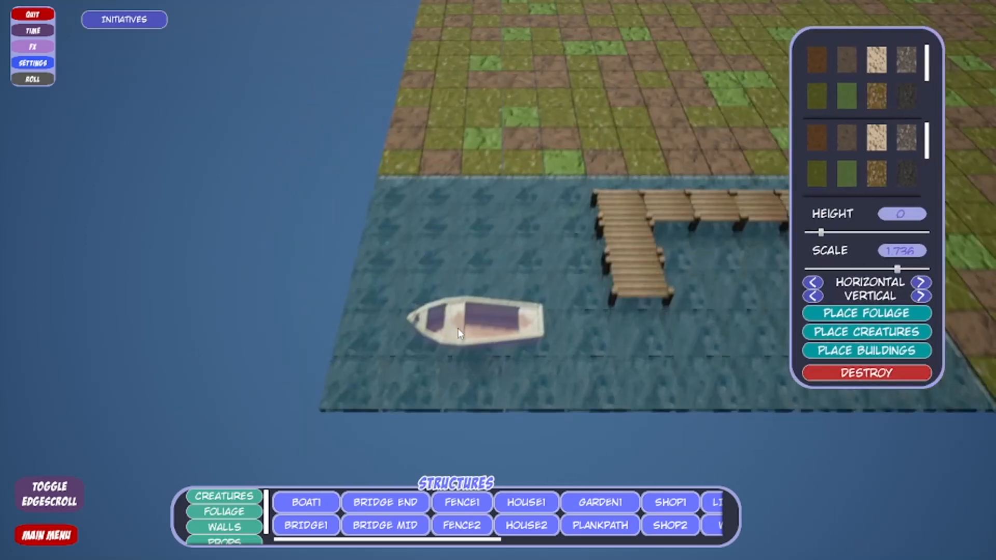
pyautogui.click(684, 288)
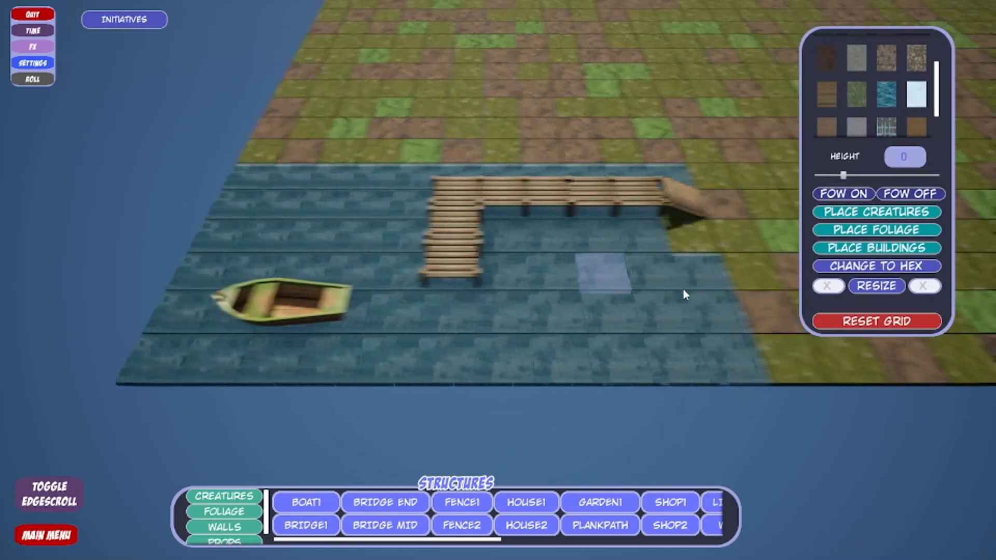
pyautogui.click(145, 313)
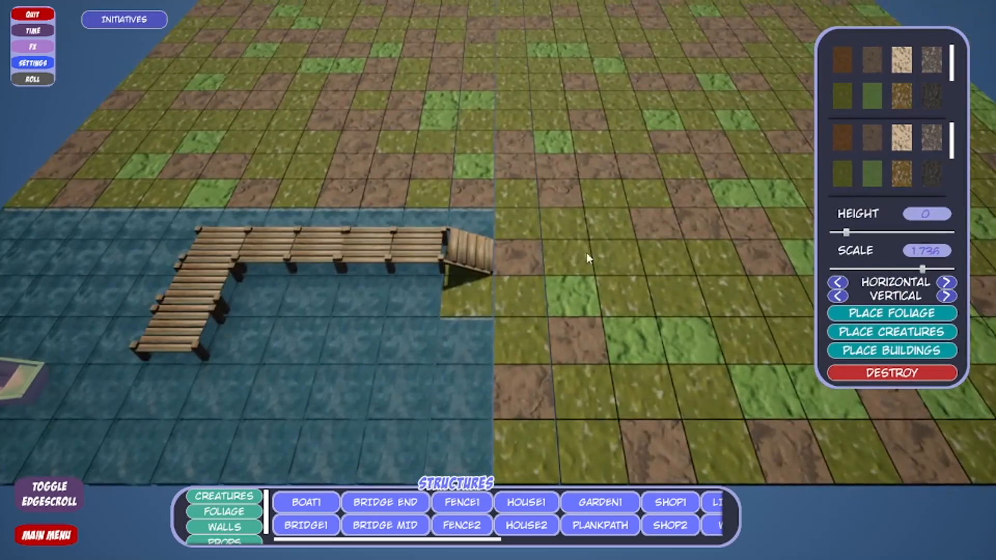
# - Add a House2 structure on the land beside the ramp and move it toward the grid's near edge
pyautogui.click(529, 220)
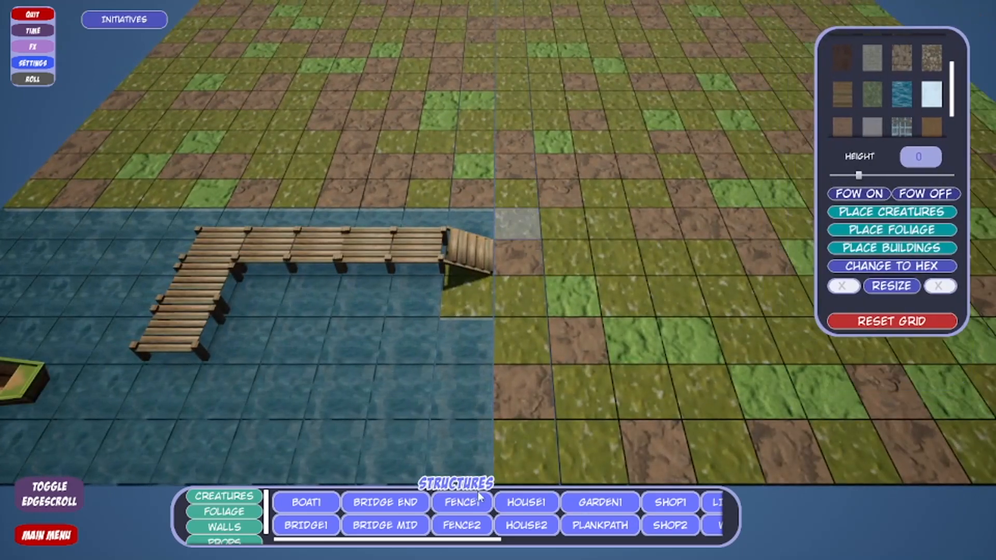
pyautogui.scroll(-3, 465, 456)
pyautogui.scroll(-3, 457, 520)
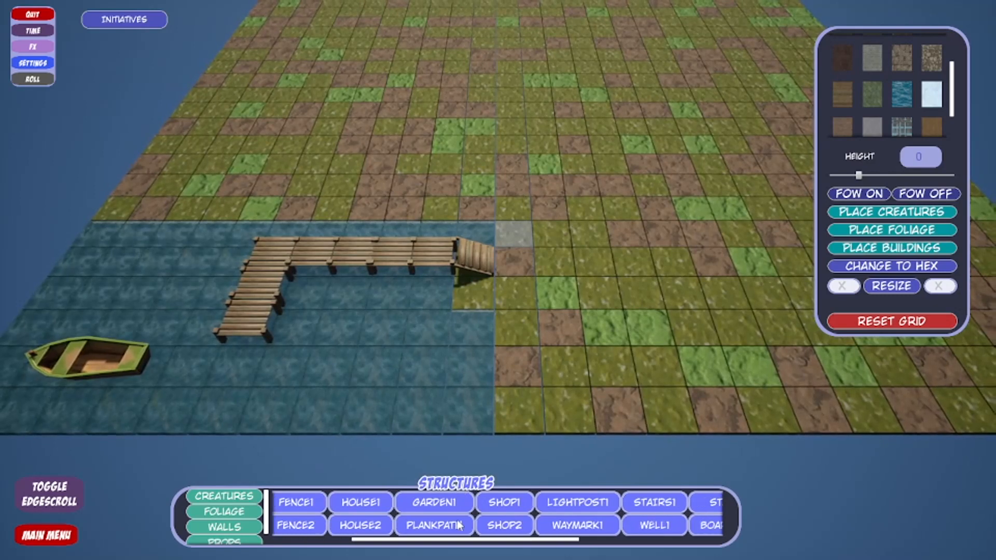
pyautogui.scroll(-3, 459, 525)
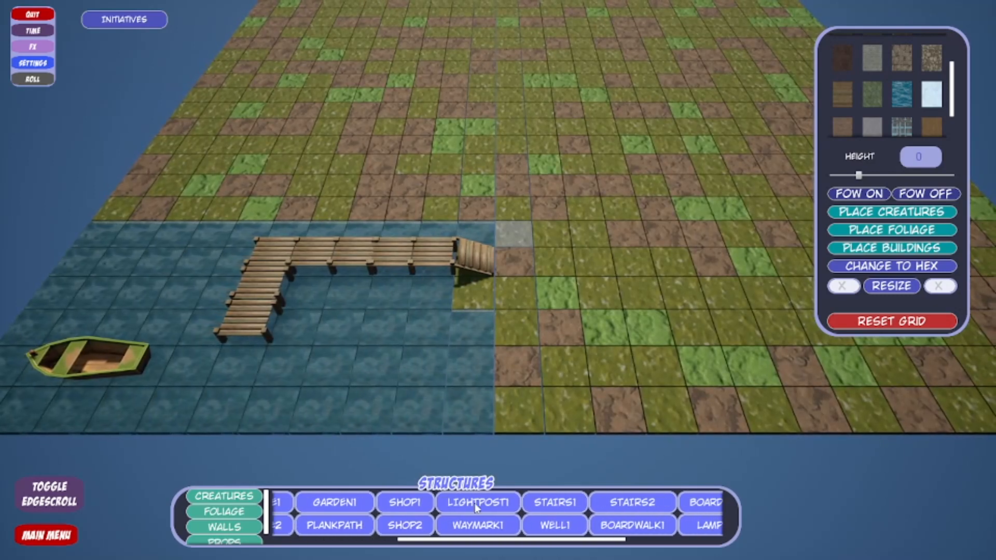
pyautogui.scroll(-4, 474, 503)
pyautogui.scroll(2, 476, 509)
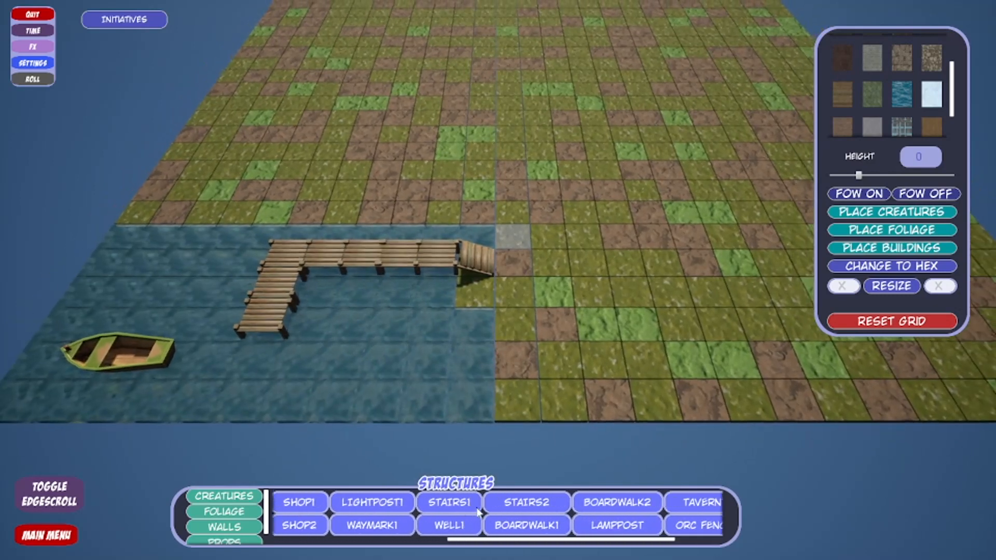
pyautogui.scroll(4, 467, 516)
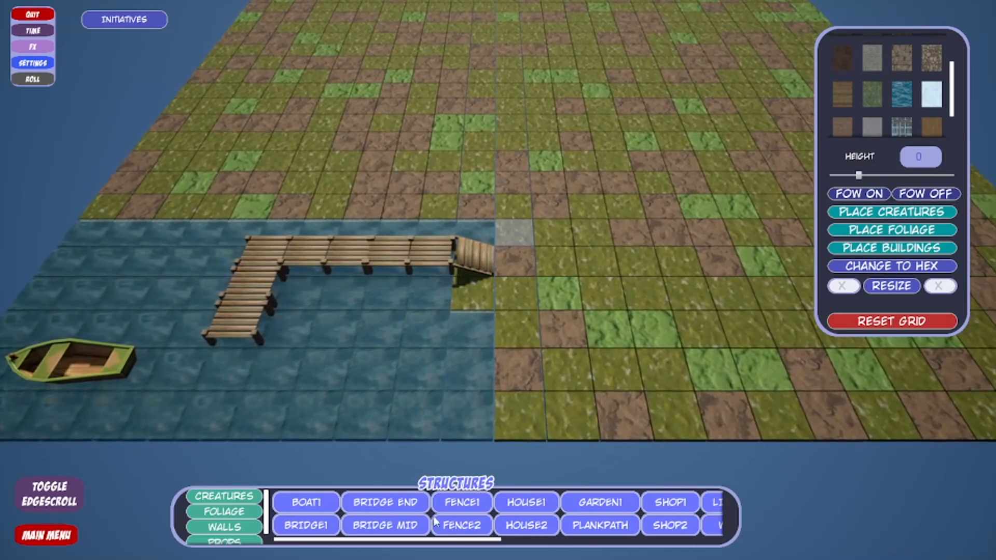
pyautogui.click(526, 526)
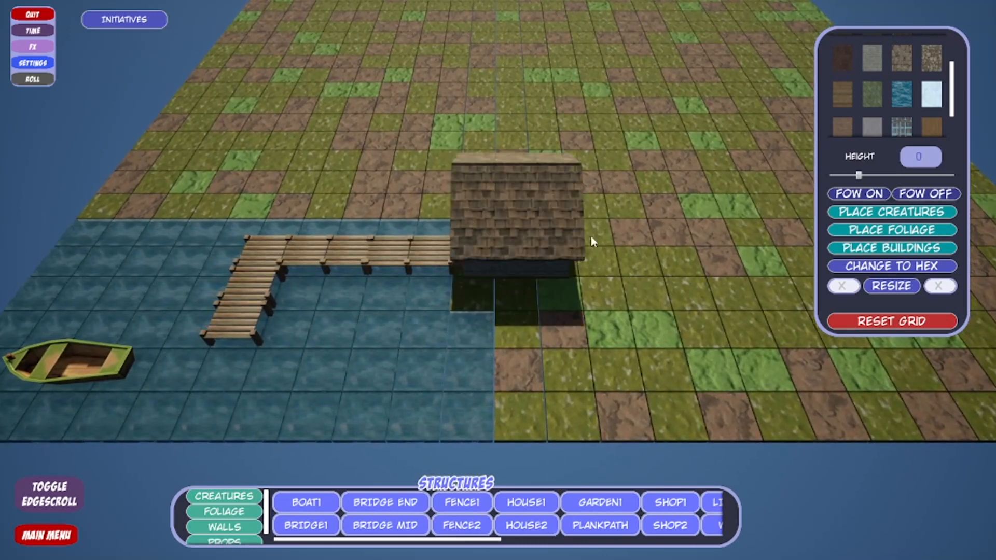
pyautogui.click(555, 216)
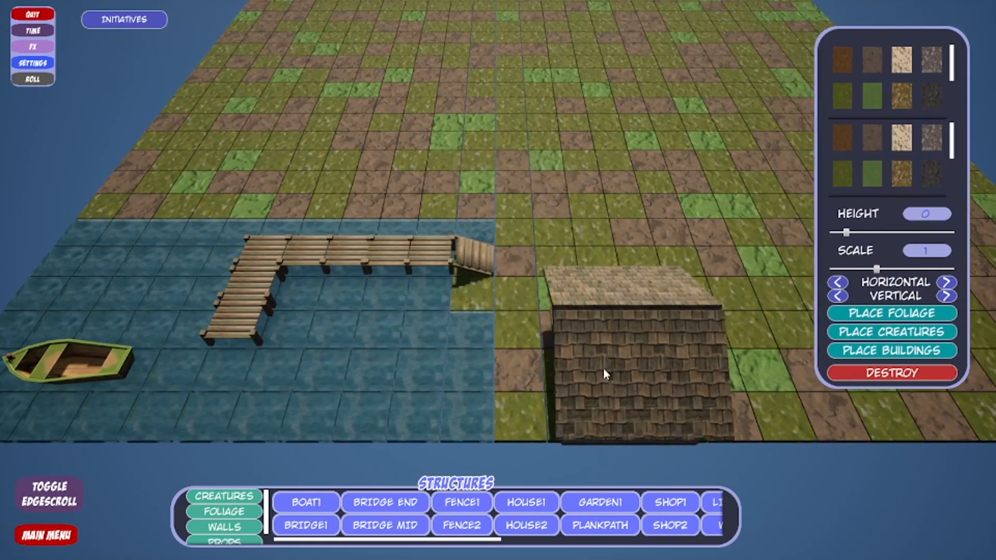
pyautogui.click(604, 373)
# - Rotate the house horizontally so its door faces inland, away from the grid's edge
pyautogui.click(845, 283)
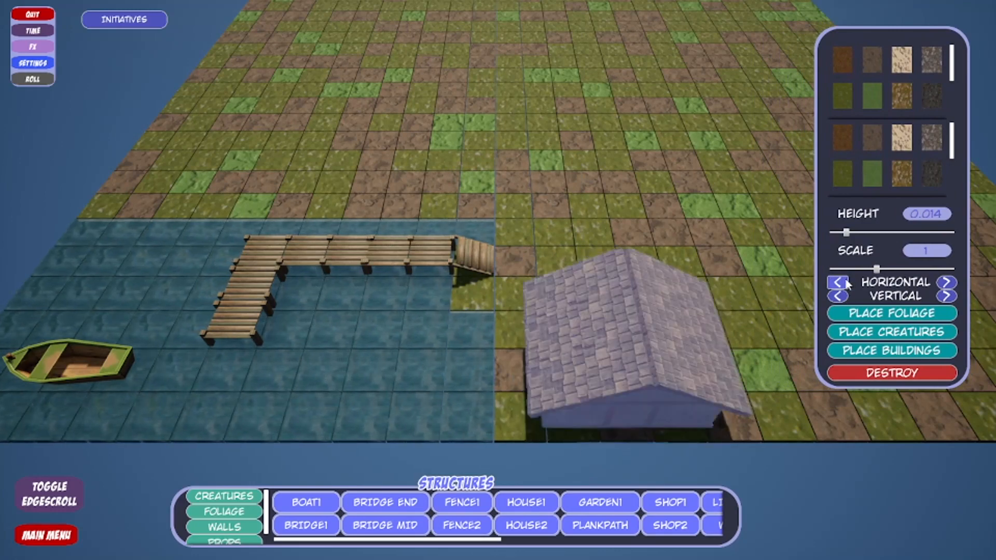
pyautogui.click(943, 285)
pyautogui.press('q')
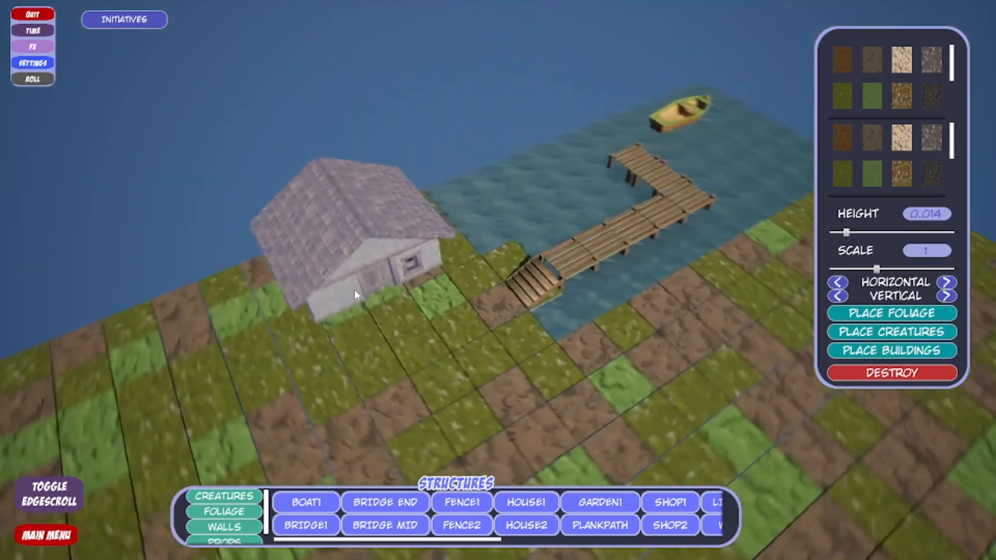
pyautogui.click(352, 294)
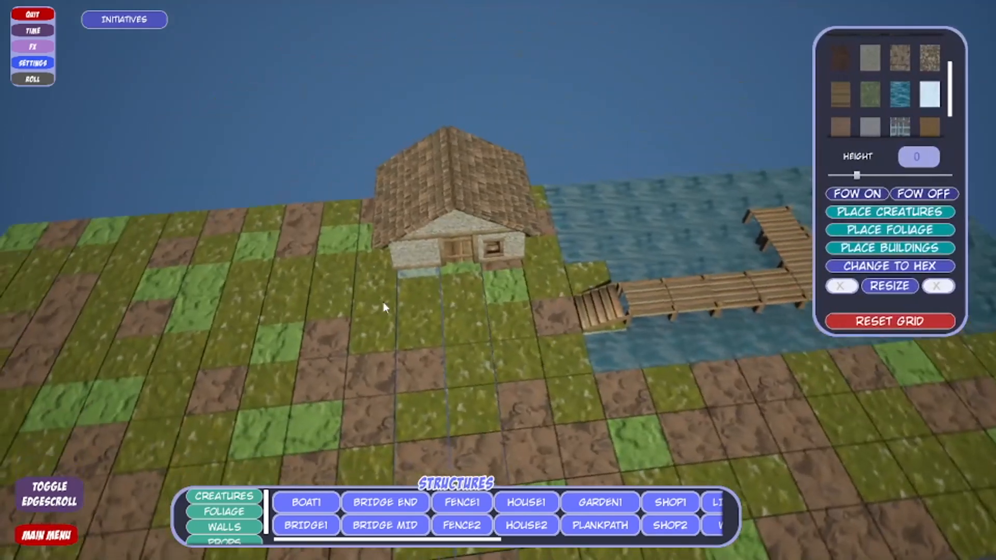
# - Paint the Path texture on the tiles running straight out from the house's door
pyautogui.scroll(3, 539, 286)
pyautogui.scroll(5, 556, 226)
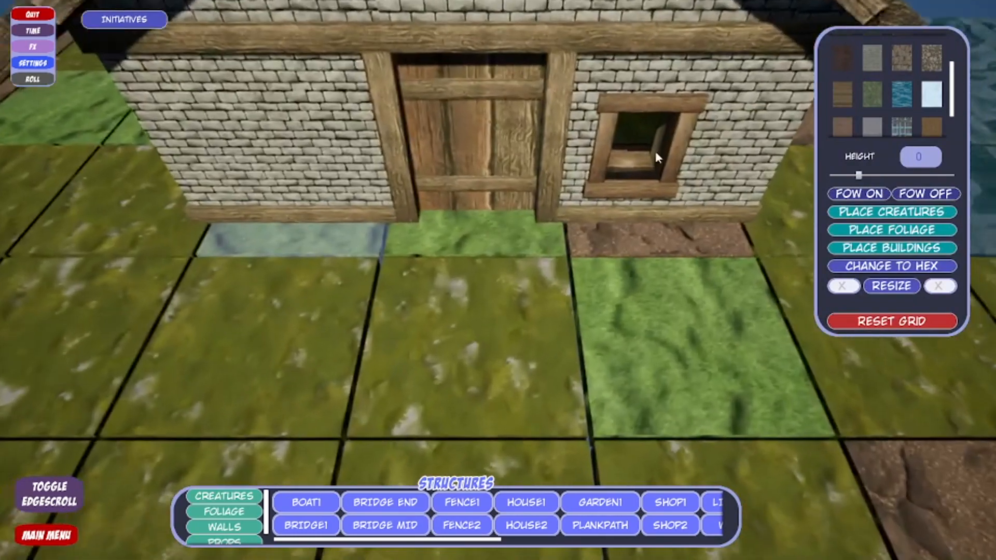
pyautogui.scroll(-4, 540, 191)
pyautogui.click(478, 259)
pyautogui.press('s')
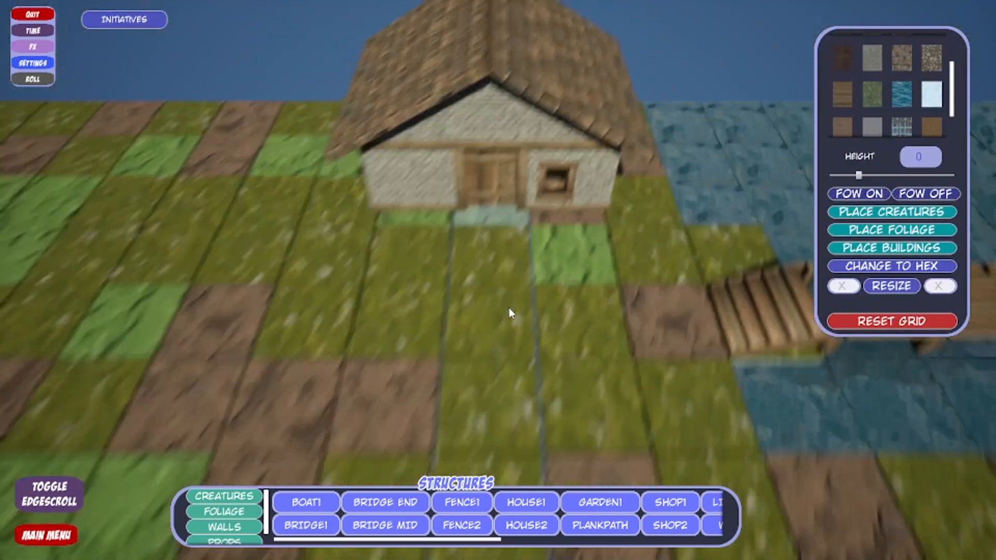
pyautogui.press('a')
pyautogui.scroll(-1, 387, 505)
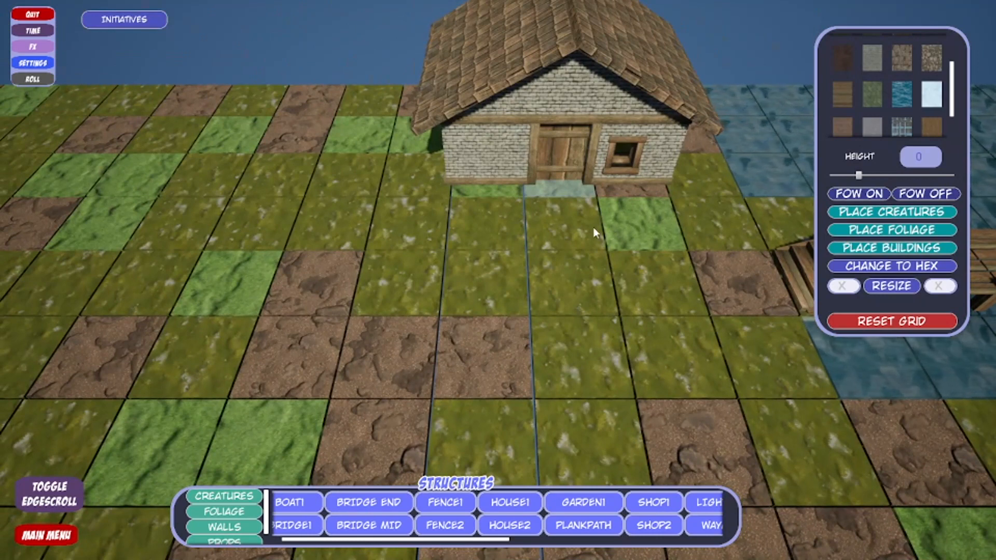
pyautogui.scroll(1, 871, 118)
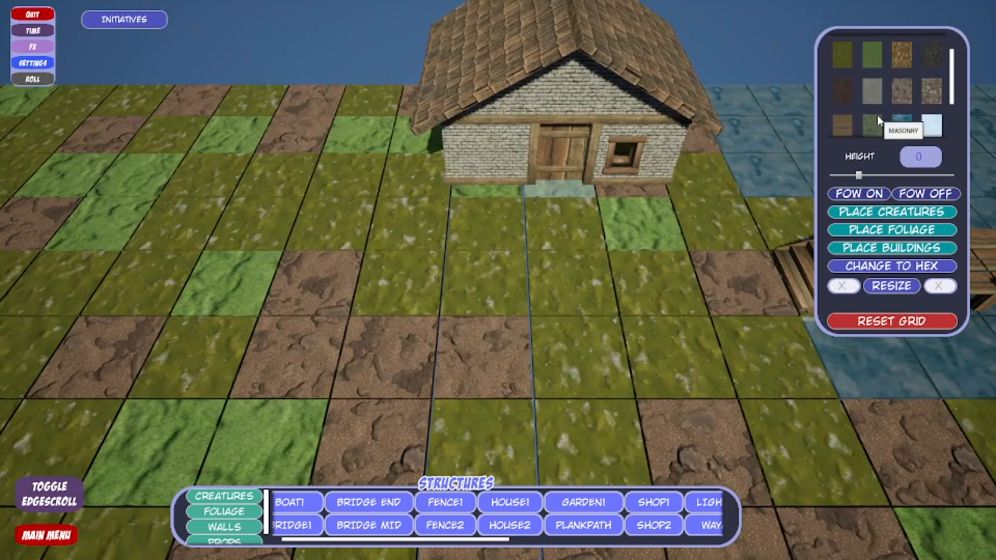
pyautogui.click(927, 95)
pyautogui.click(576, 221)
pyautogui.click(926, 102)
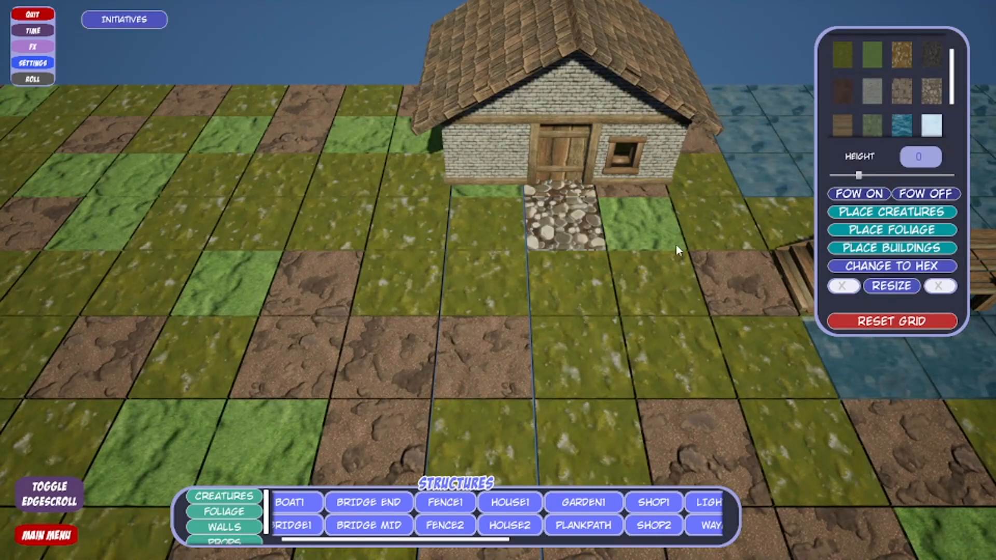
pyautogui.click(578, 278)
pyautogui.click(923, 98)
# - Extend the Path texture across the two tiles toward the pier and onto the tile beneath the ramp
pyautogui.click(659, 275)
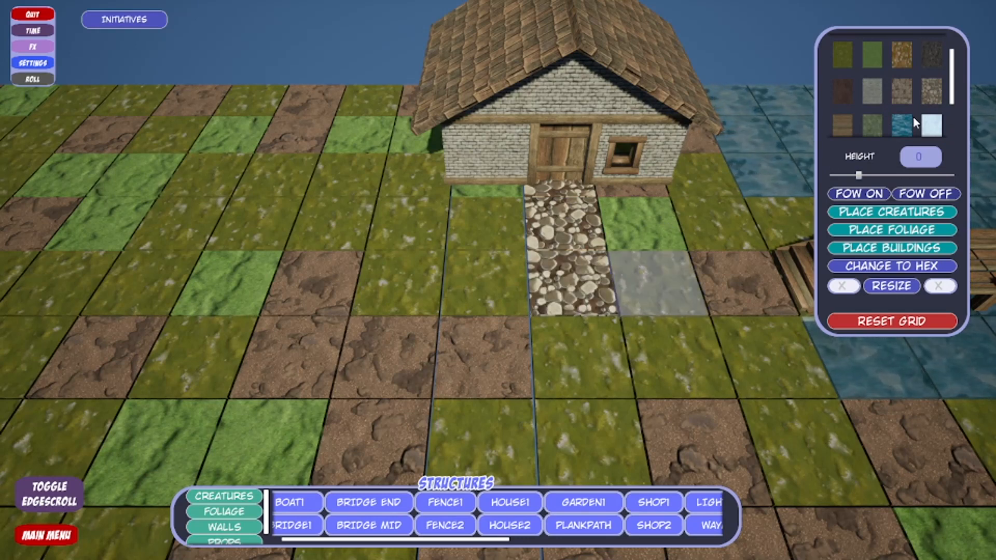
pyautogui.press('d')
pyautogui.click(926, 101)
pyautogui.click(630, 275)
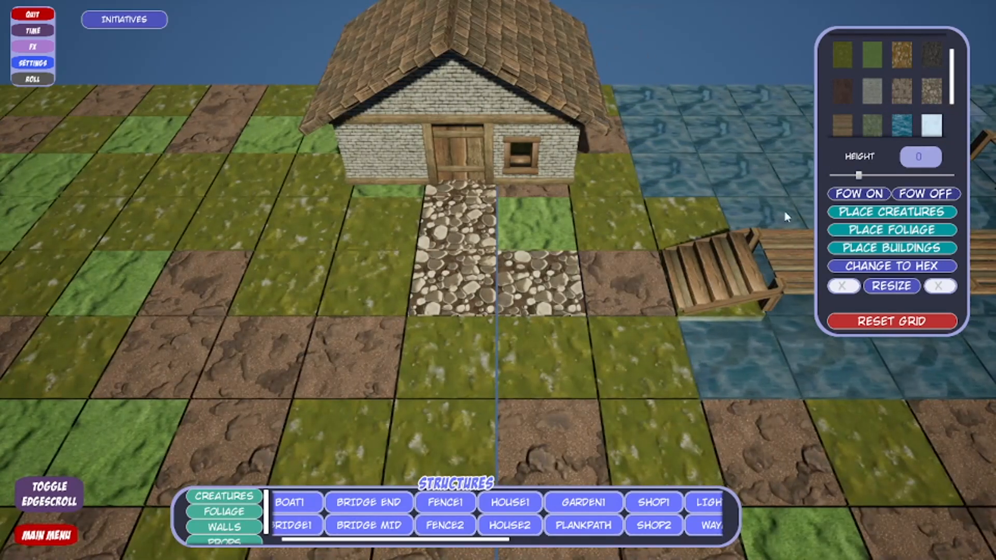
pyautogui.click(924, 100)
pyautogui.click(744, 311)
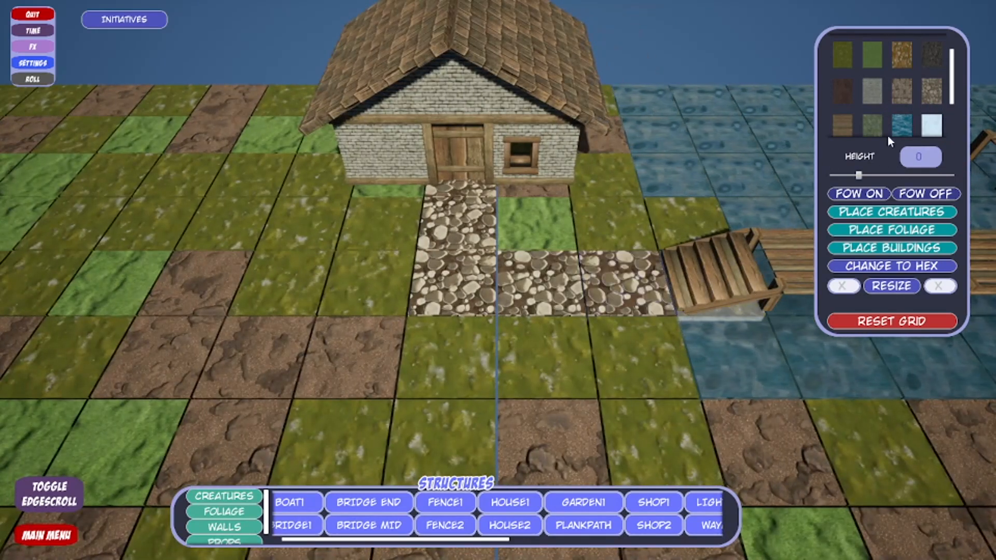
pyautogui.click(936, 88)
pyautogui.click(599, 278)
# - Continue the Path texture one row farther from the door and run it along five tiles away from the water
pyautogui.press('d')
pyautogui.scroll(-3, 598, 278)
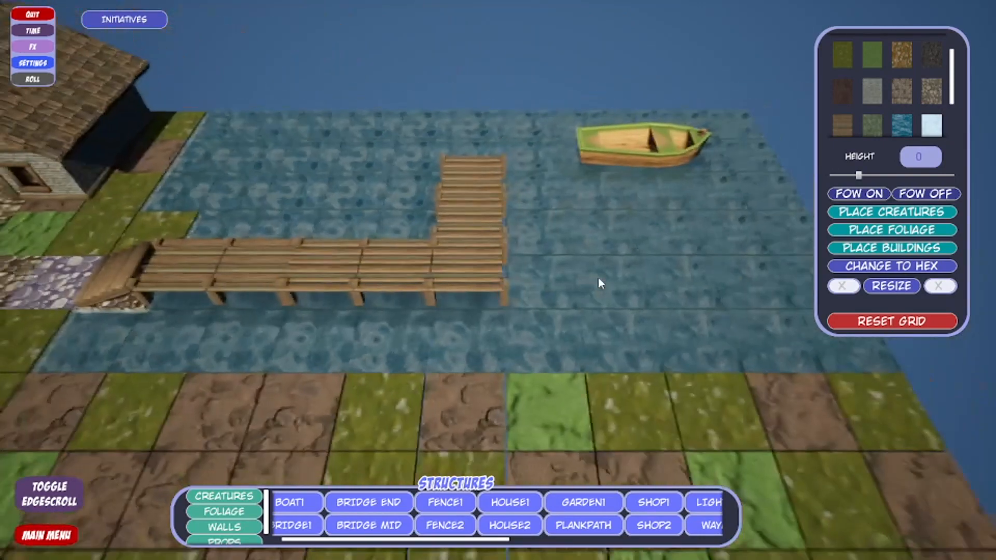
pyautogui.press('a')
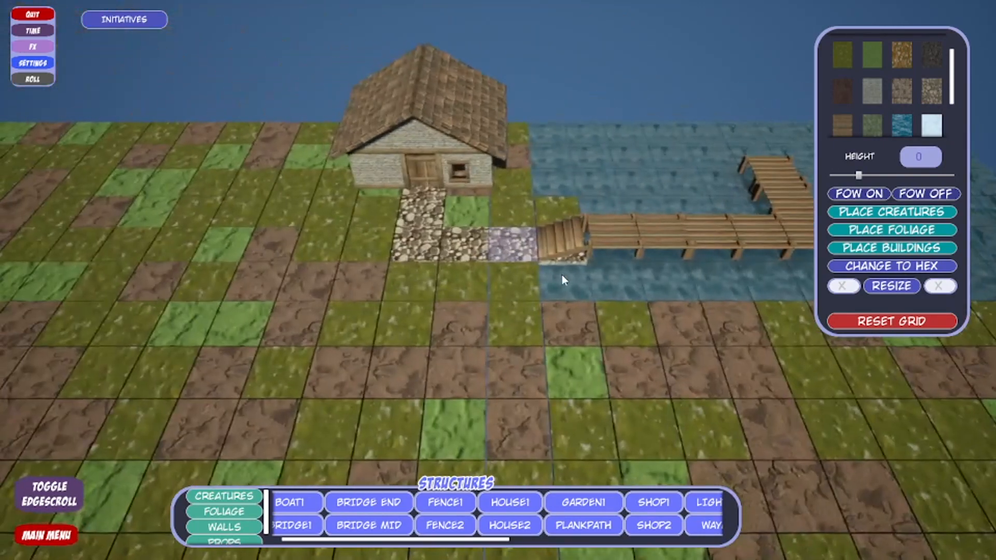
pyautogui.press('a')
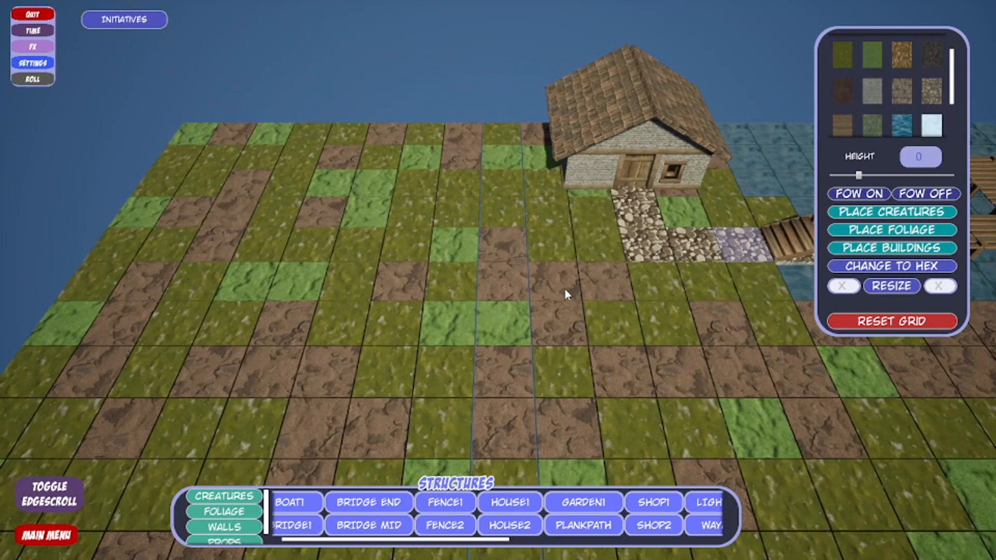
pyautogui.press('a')
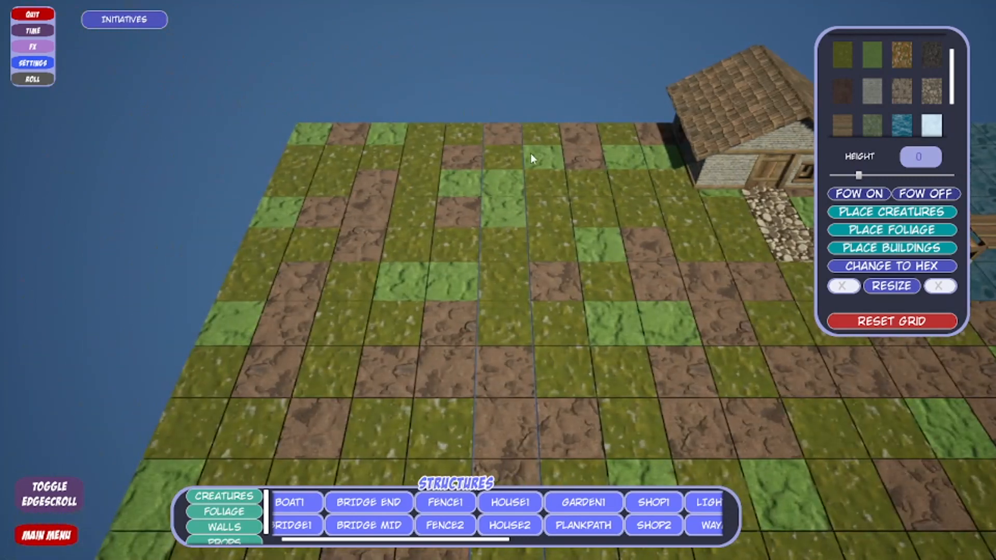
pyautogui.press('d')
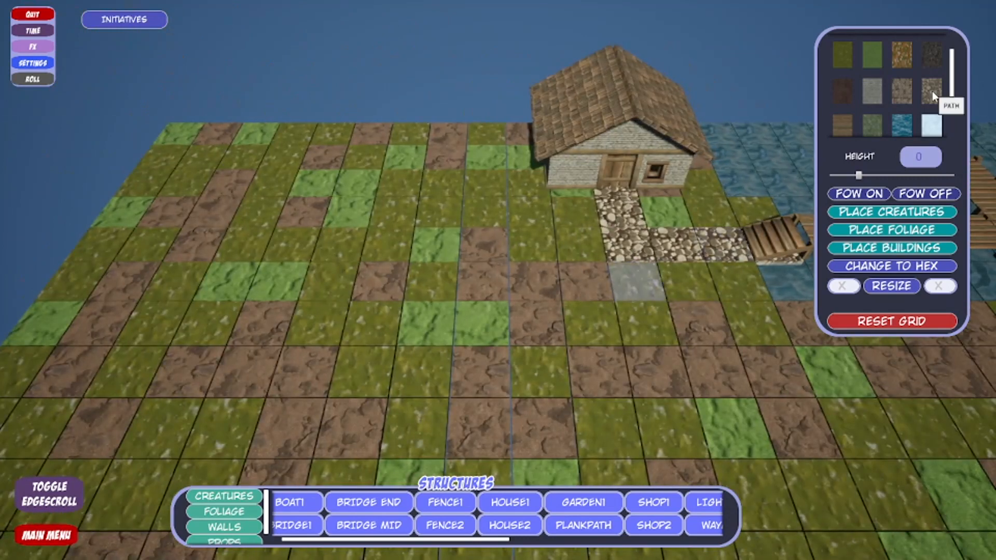
pyautogui.click(932, 91)
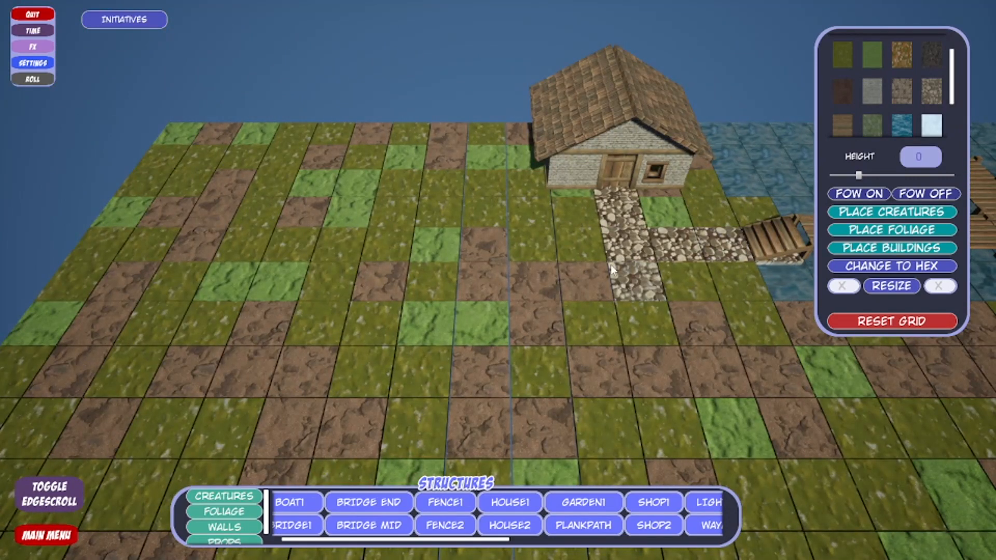
pyautogui.click(932, 93)
pyautogui.click(552, 290)
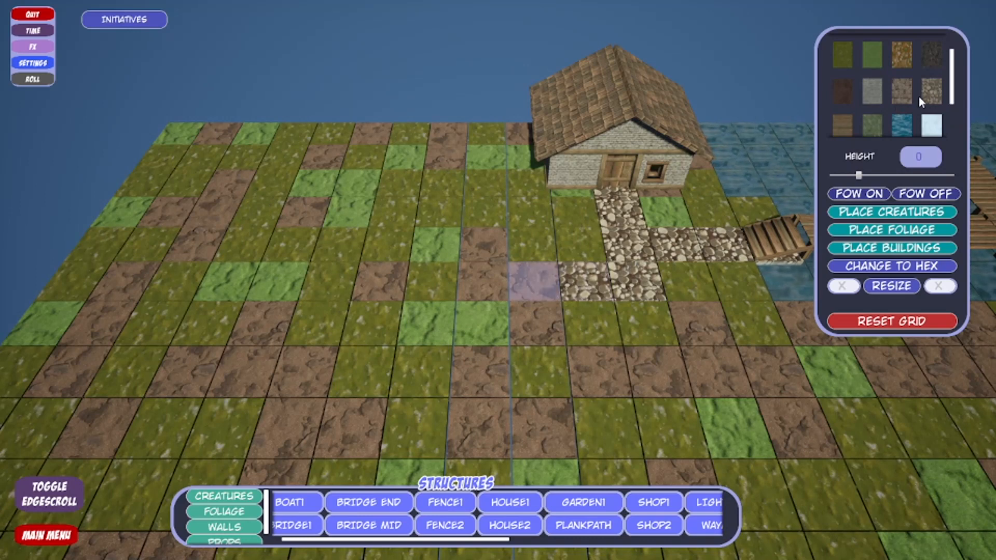
pyautogui.click(932, 96)
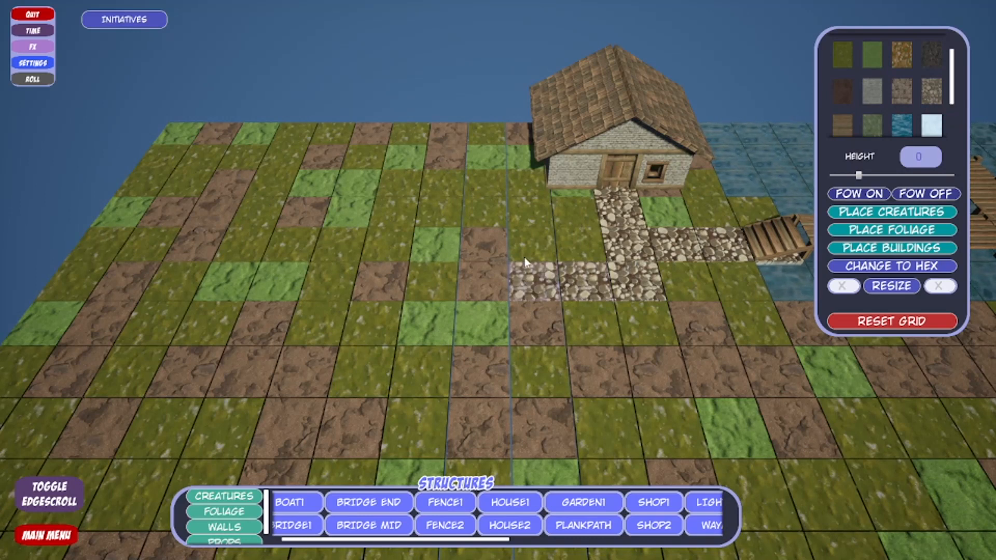
pyautogui.click(933, 94)
pyautogui.click(933, 91)
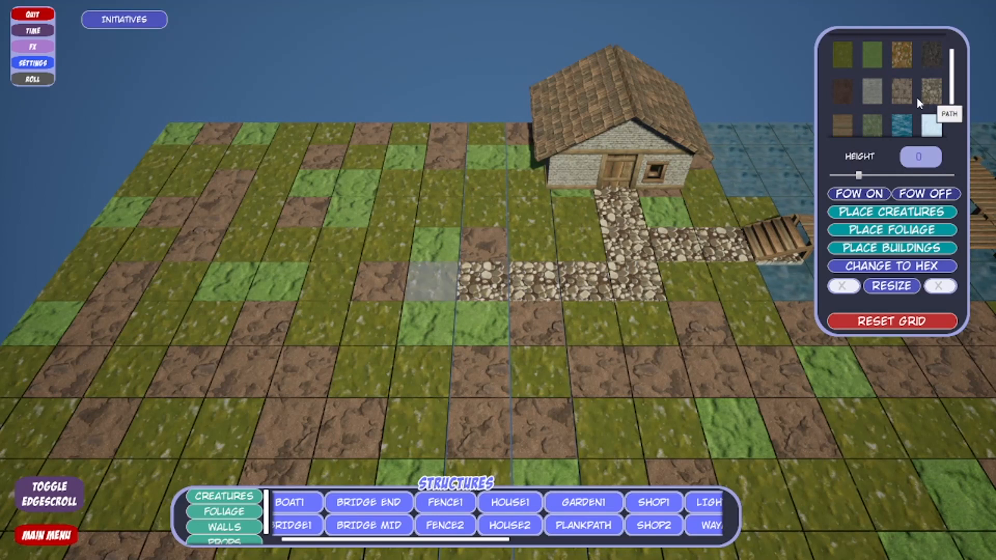
pyautogui.click(924, 97)
# - Line the house's inland side with five rope fence pieces from beside the path to the grid's edge
pyautogui.press('a')
pyautogui.moveTo(439, 540); pyautogui.dragTo(478, 541)
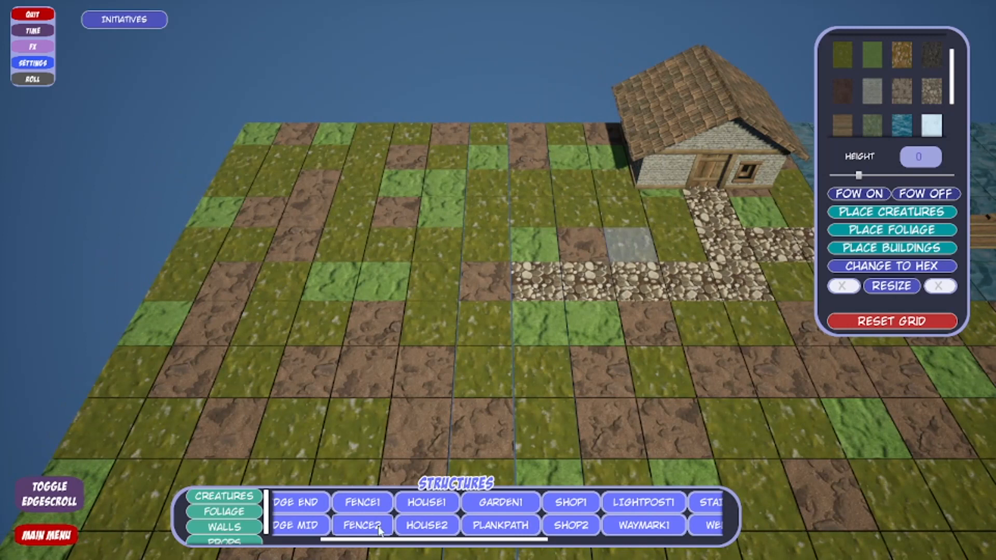
pyautogui.click(622, 211)
pyautogui.click(610, 183)
pyautogui.press('w')
pyautogui.press('a')
pyautogui.click(674, 198)
pyautogui.click(665, 171)
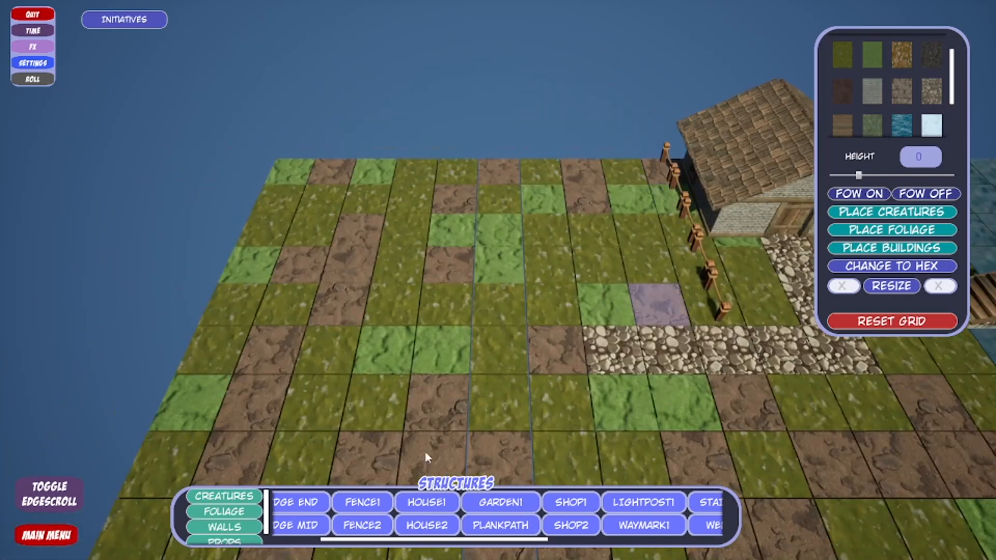
# - Add a rope fence piece on the next tile, rotated parallel to the path, and angle the adjacent corner piece horizontally
pyautogui.click(658, 301)
pyautogui.click(665, 306)
pyautogui.click(949, 281)
pyautogui.click(949, 282)
pyautogui.click(677, 304)
pyautogui.click(718, 295)
pyautogui.click(945, 282)
pyautogui.click(604, 306)
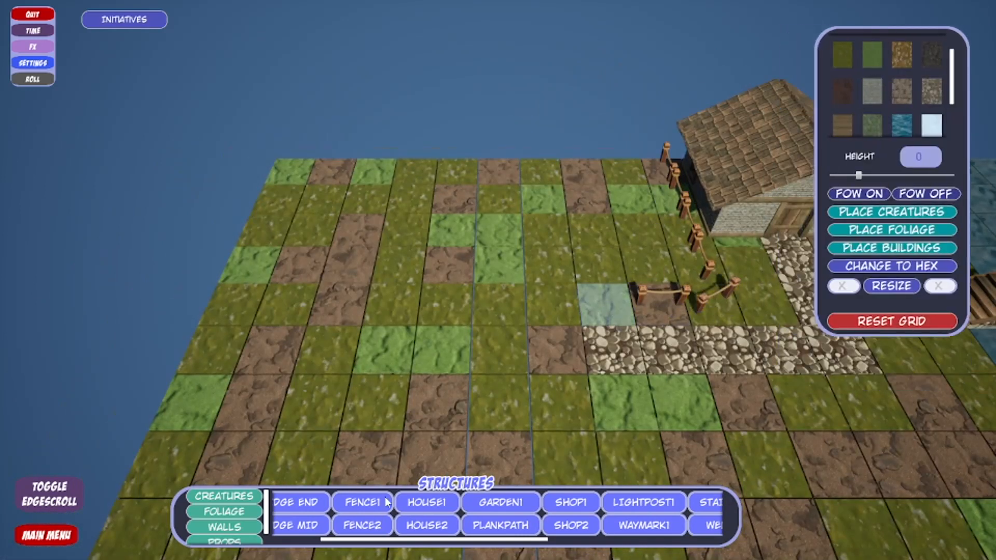
# - Place Fence1 pieces on the next three tiles along the path, continuing the rope fence away from the house, and rotate each parallel to the path
pyautogui.click(383, 502)
pyautogui.click(609, 314)
pyautogui.click(552, 310)
pyautogui.click(498, 311)
pyautogui.click(609, 301)
pyautogui.click(947, 283)
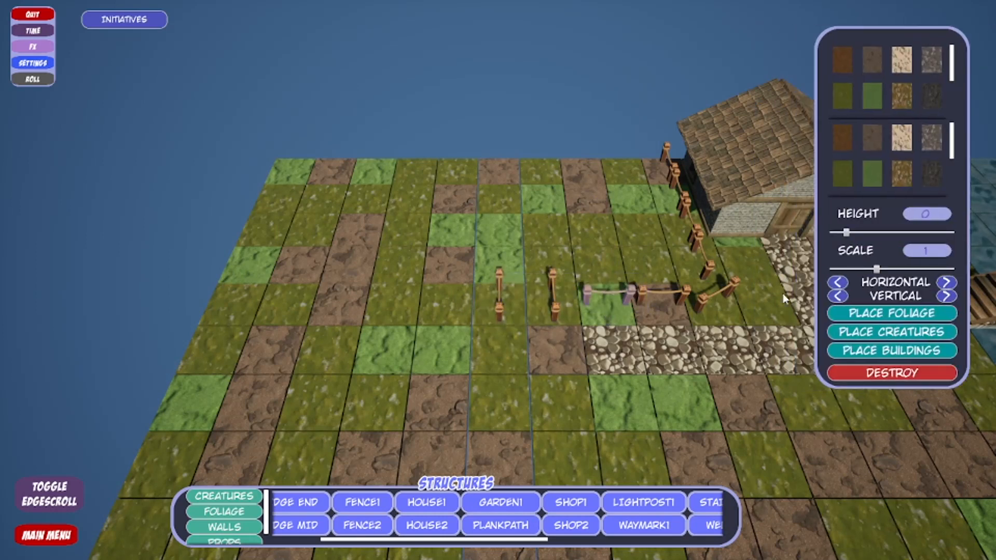
pyautogui.click(554, 300)
pyautogui.click(949, 285)
pyautogui.click(498, 306)
pyautogui.click(947, 284)
# - Leave a one-tile gap in the fence line and place four more rope fence pieces out to the grid's edge
pyautogui.press('a')
pyautogui.click(438, 311)
pyautogui.click(383, 311)
pyautogui.click(331, 311)
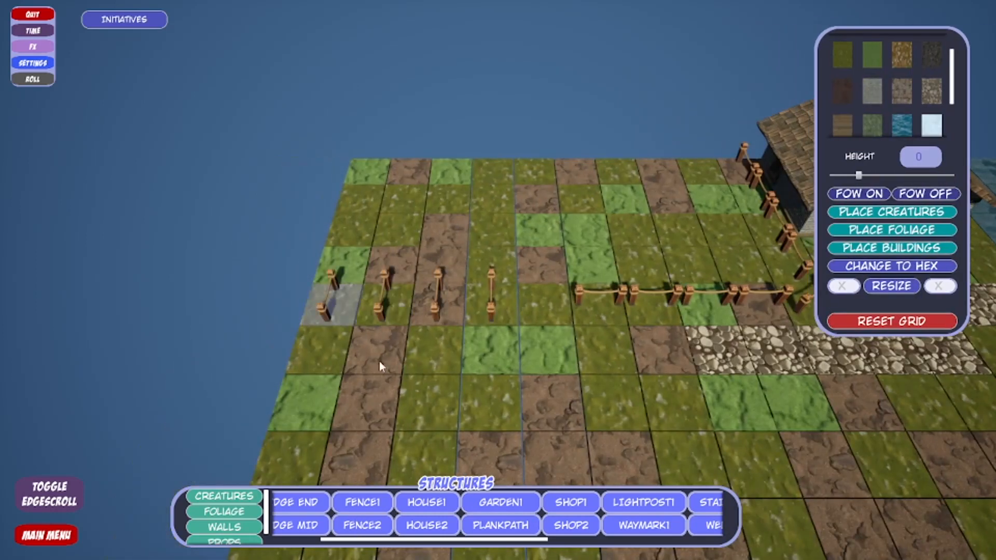
# - Rotate the four outer rope fence pieces horizontally so they run parallel to the path
pyautogui.click(331, 305)
pyautogui.click(832, 285)
pyautogui.click(832, 285)
pyautogui.click(384, 298)
pyautogui.click(948, 283)
pyautogui.click(437, 298)
pyautogui.click(948, 283)
pyautogui.click(490, 298)
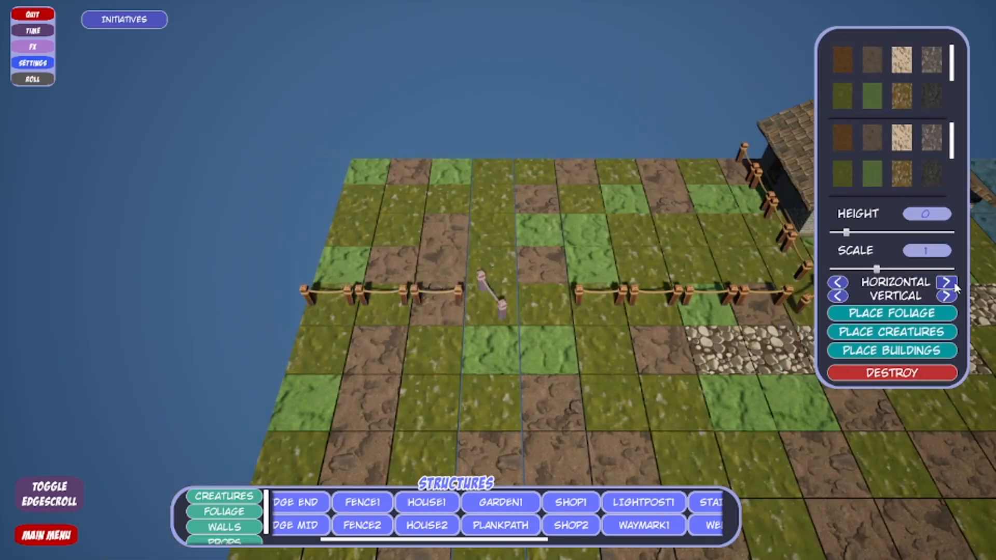
pyautogui.click(948, 284)
# - Extend the Path texture three tiles farther from the house and up onto the tile in the fence gap
pyautogui.click(637, 369)
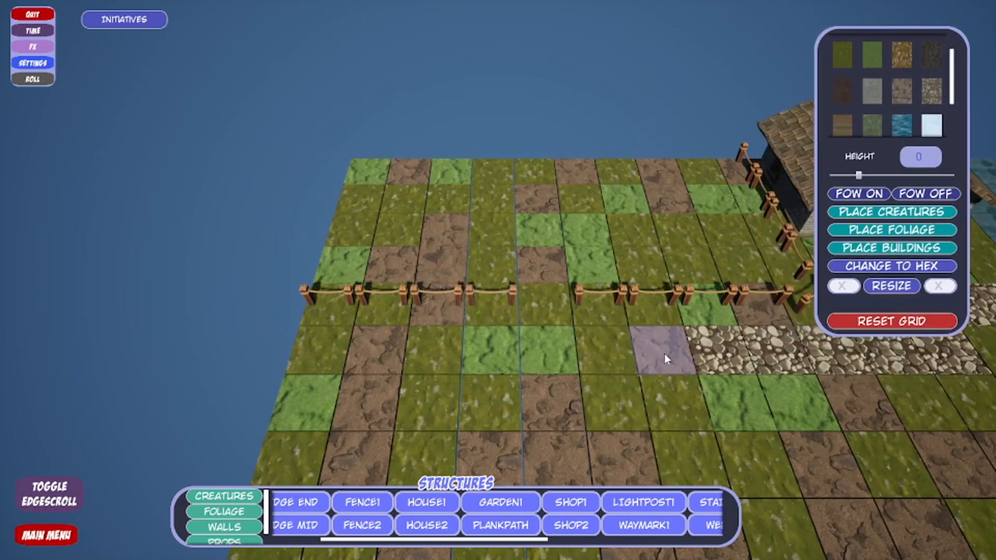
pyautogui.press('d')
pyautogui.click(928, 100)
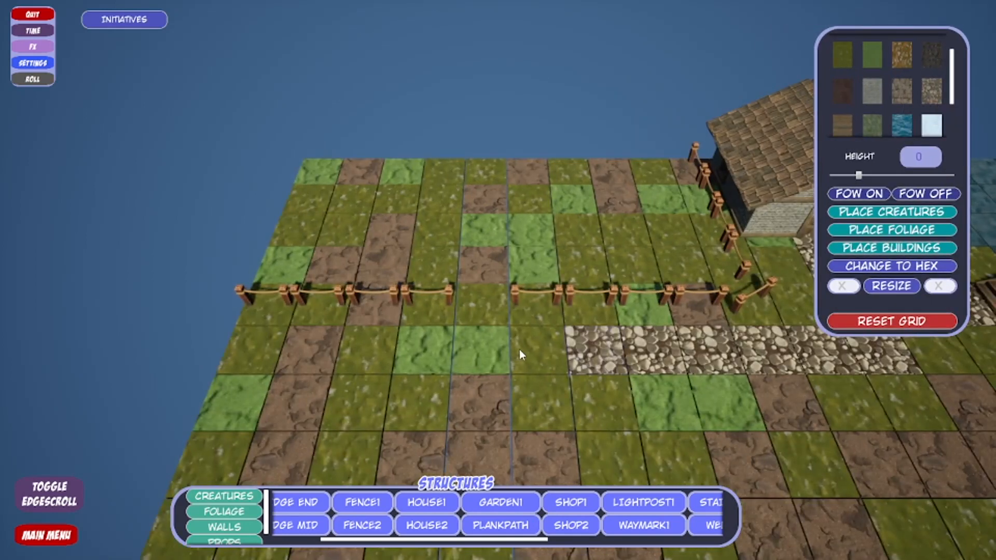
pyautogui.click(926, 96)
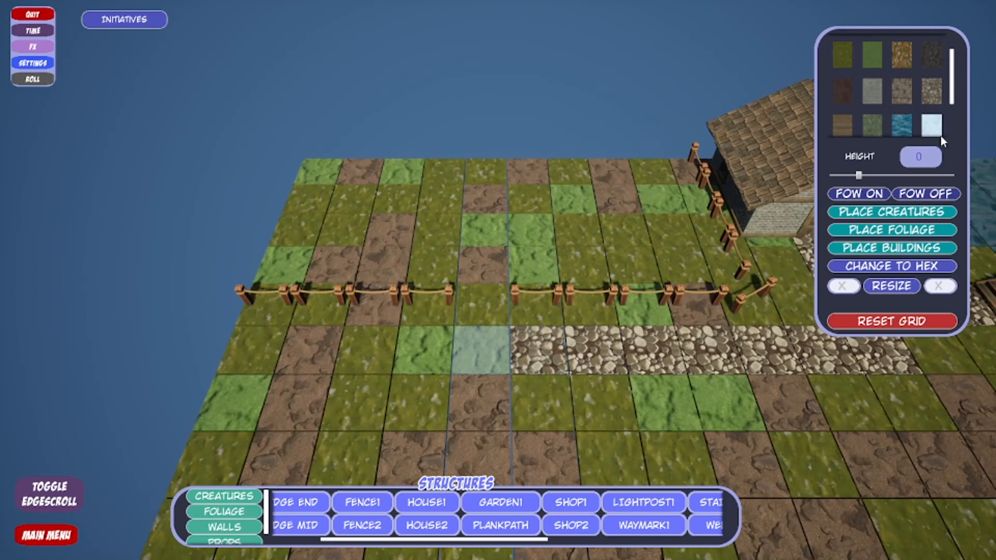
pyautogui.click(932, 92)
pyautogui.click(459, 314)
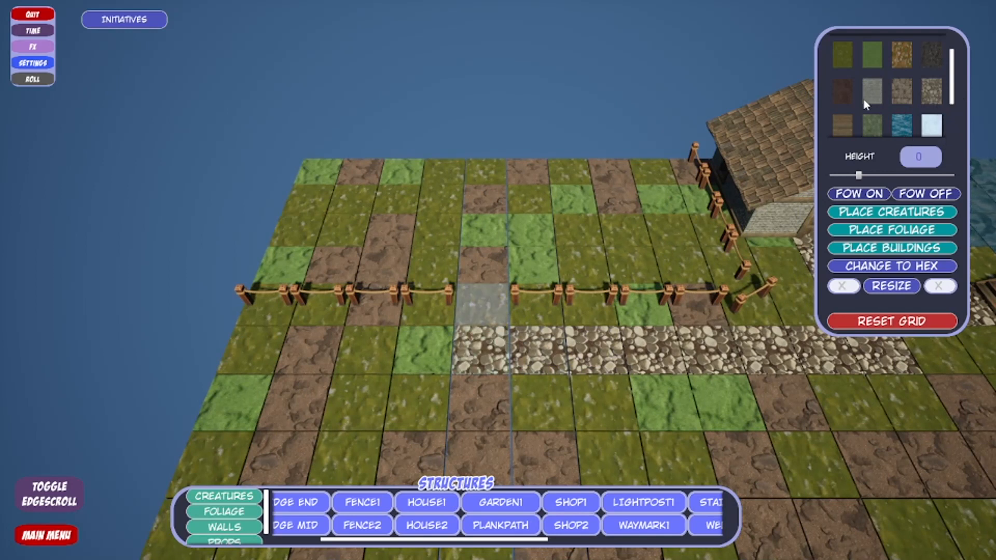
pyautogui.click(929, 97)
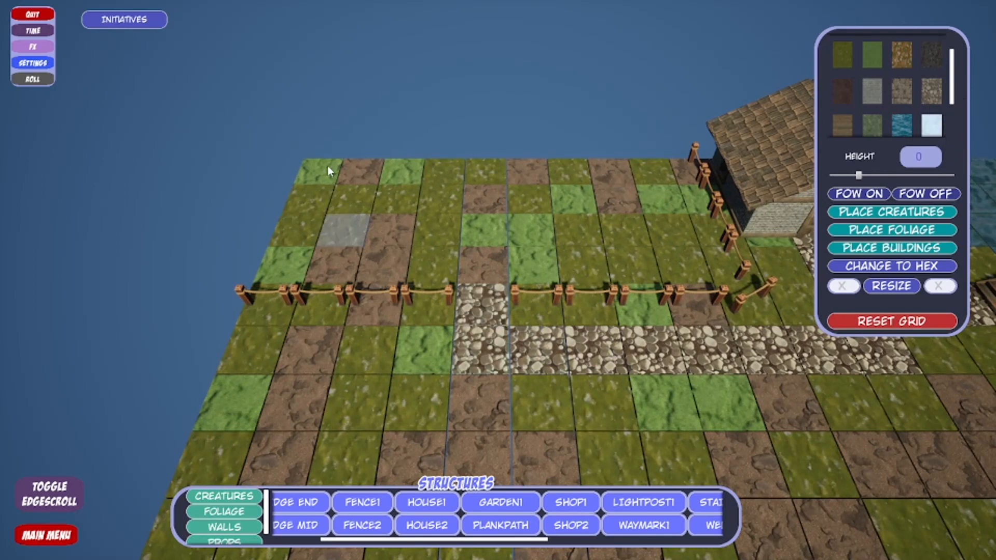
# - Cover the grass tiles in the field behind the path-side fence with the brown dirt texture, leaving the column beside the house fence as is
pyautogui.moveTo(332, 176); pyautogui.dragTo(704, 275)
pyautogui.scroll(3, 843, 64)
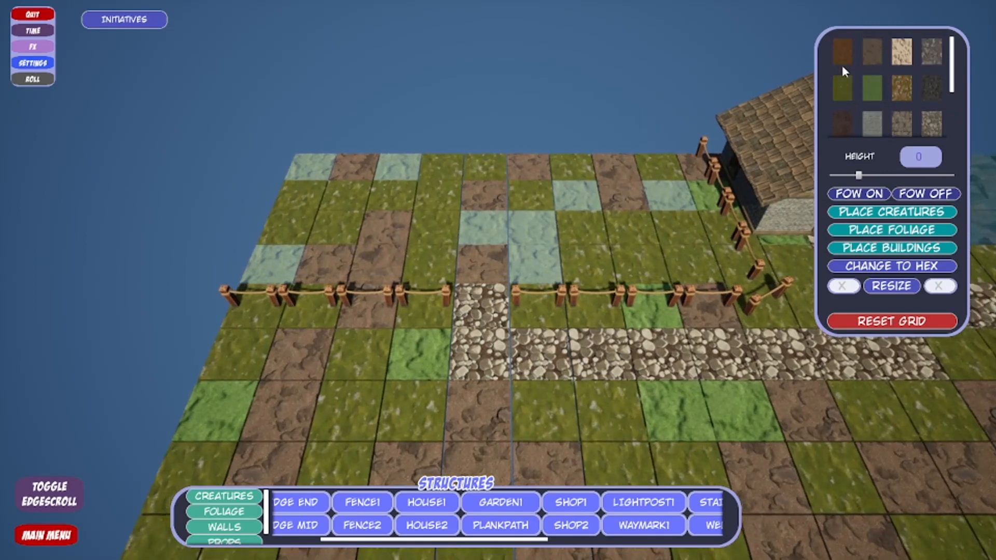
pyautogui.click(868, 57)
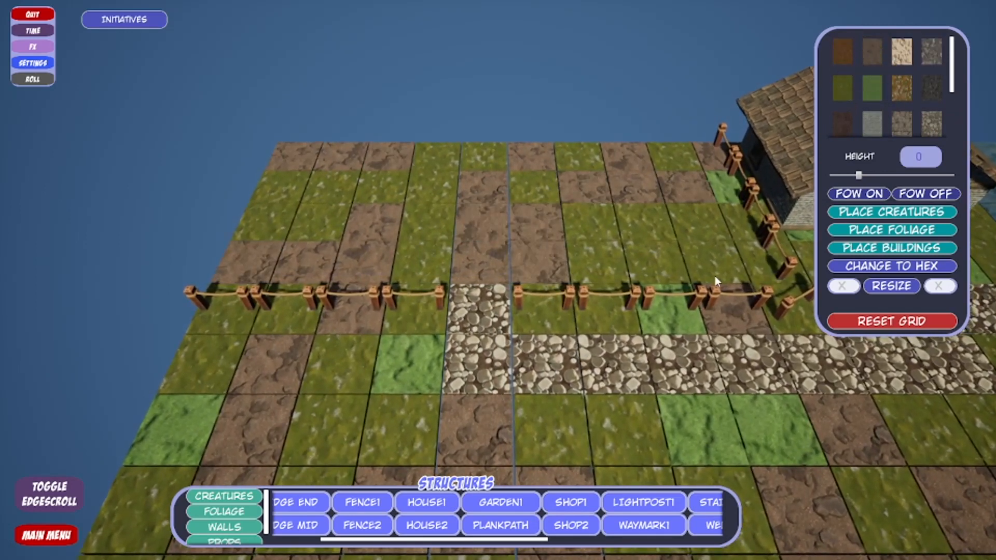
pyautogui.moveTo(715, 281); pyautogui.dragTo(272, 138)
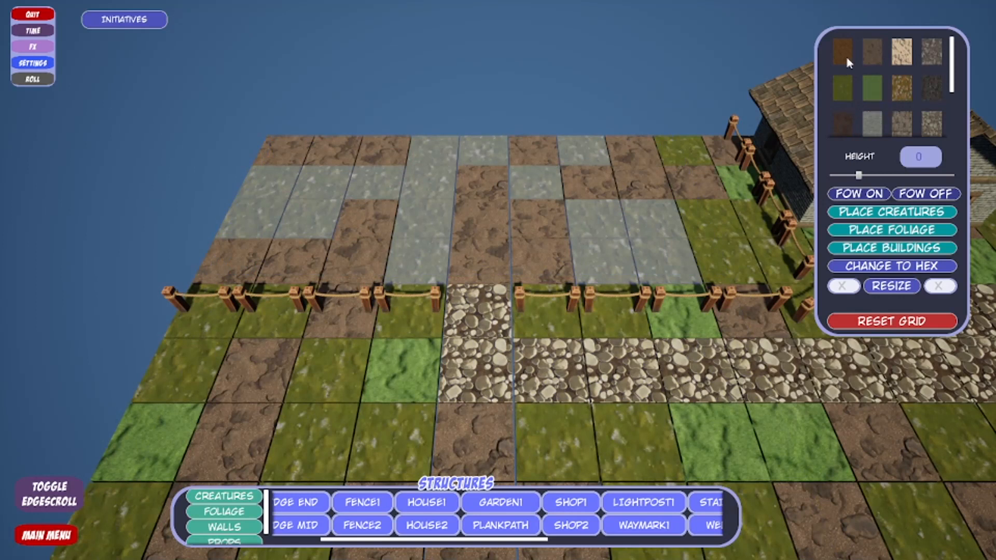
pyautogui.click(875, 54)
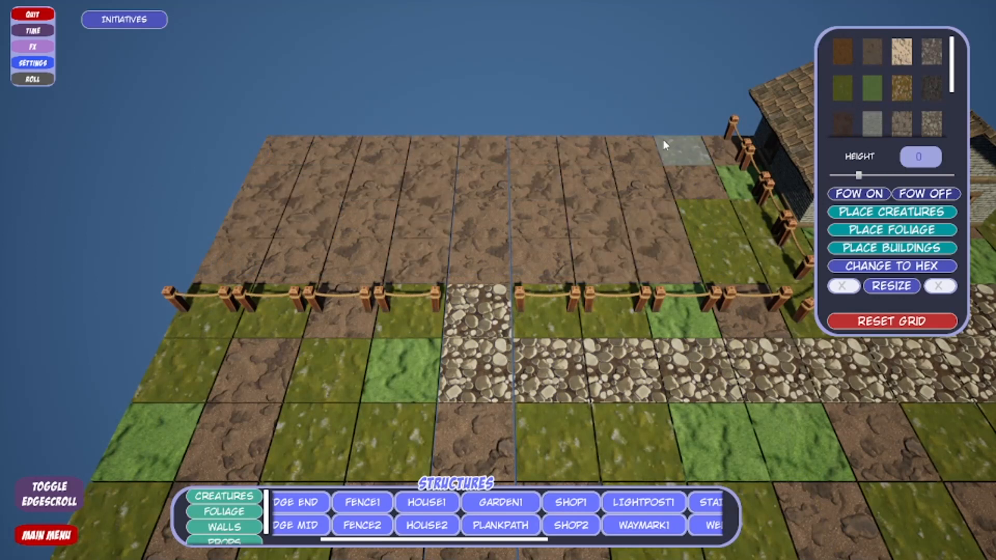
pyautogui.moveTo(664, 144); pyautogui.dragTo(770, 291)
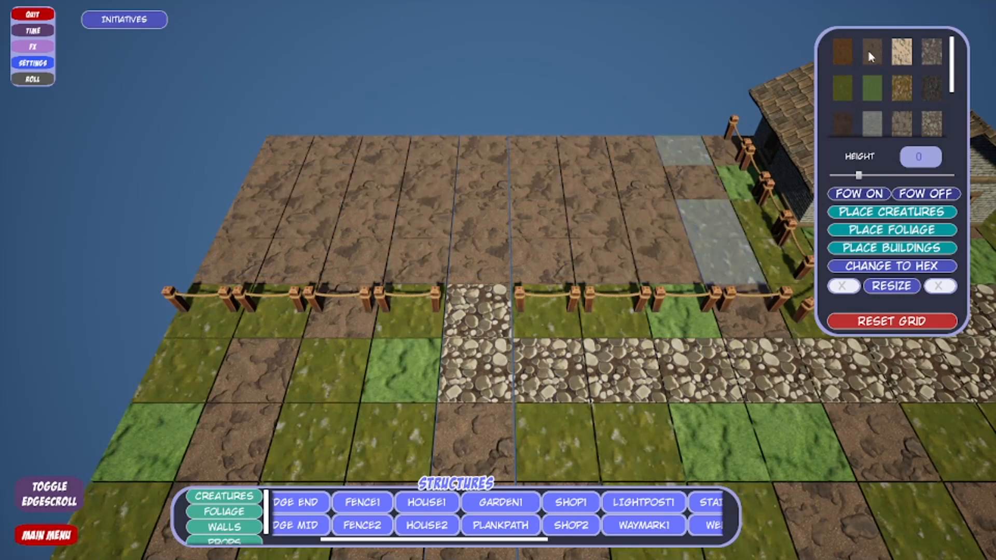
pyautogui.click(872, 55)
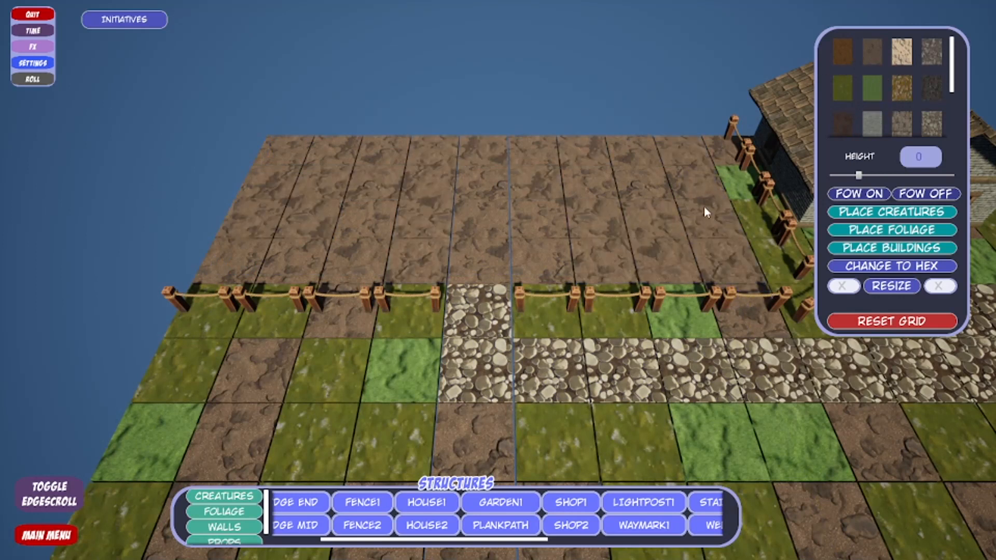
# - Place three Garden1 plots side by side across the middle of the dirt field
pyautogui.click(517, 511)
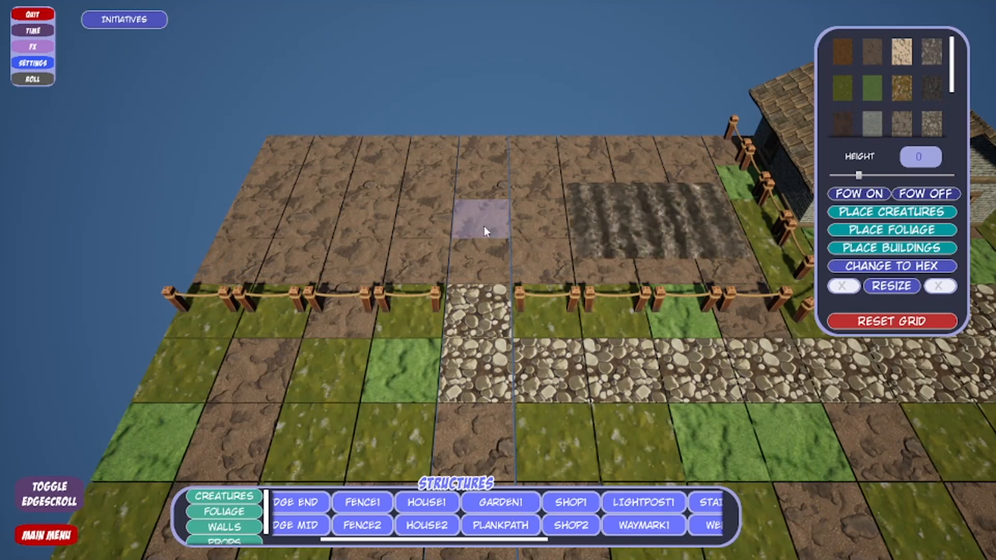
pyautogui.click(500, 506)
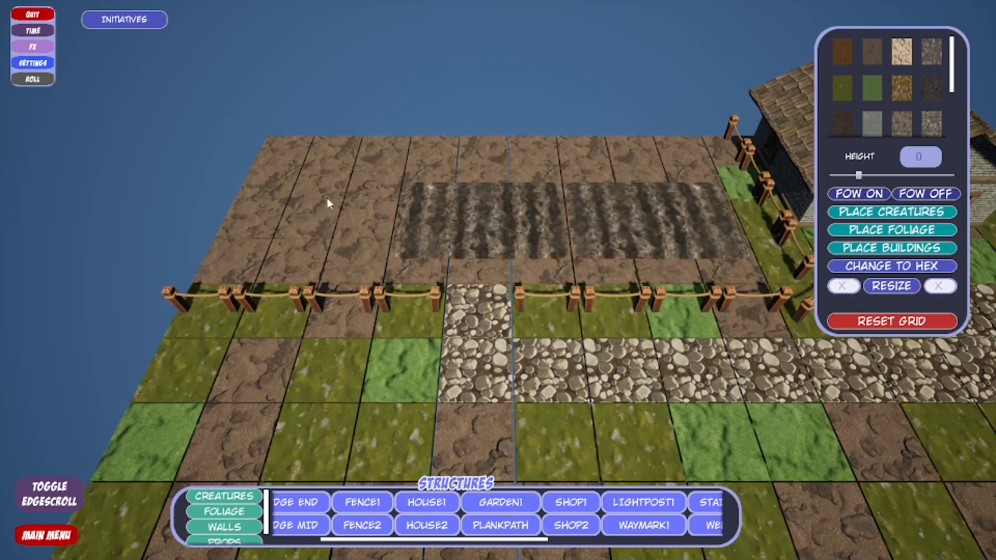
pyautogui.press('a')
pyautogui.press('w')
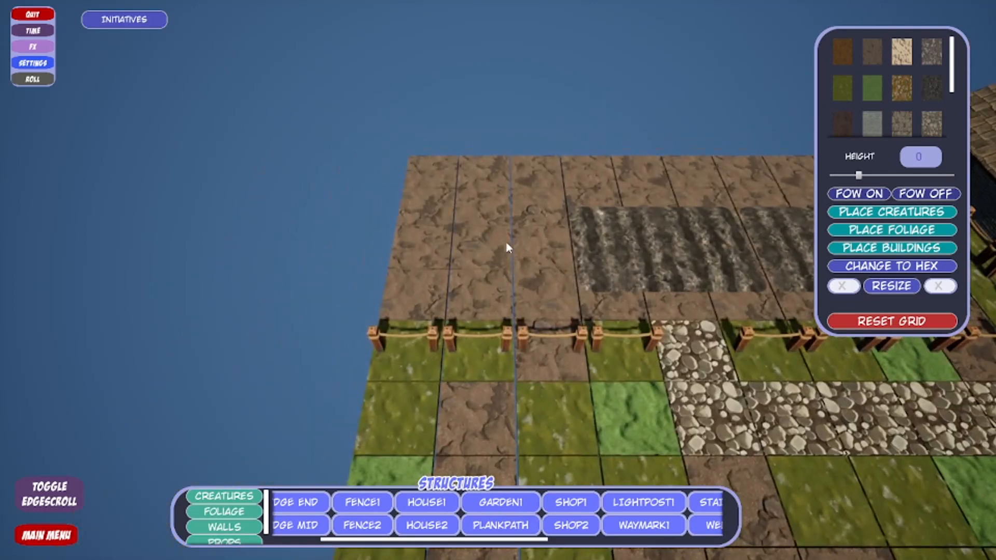
pyautogui.click(506, 244)
pyautogui.click(538, 259)
pyautogui.click(472, 265)
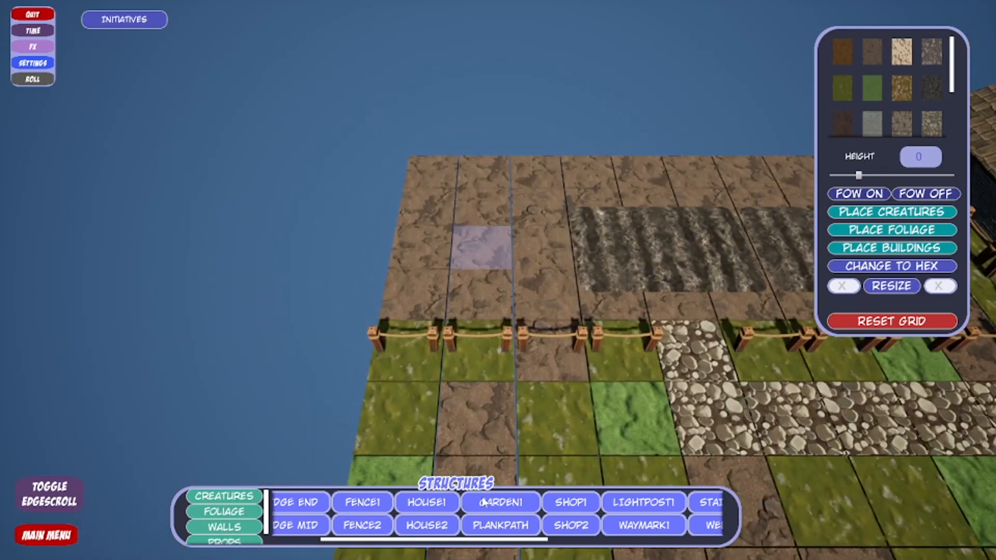
pyautogui.click(481, 507)
pyautogui.press('d')
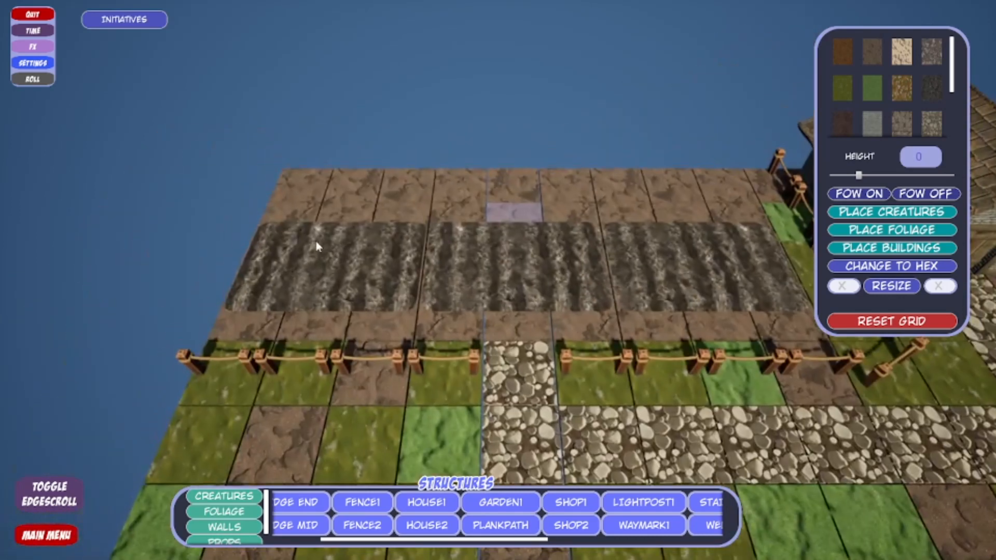
# - Add a Flower1 foliage asset to the center of each of the three garden plots
pyautogui.click(322, 273)
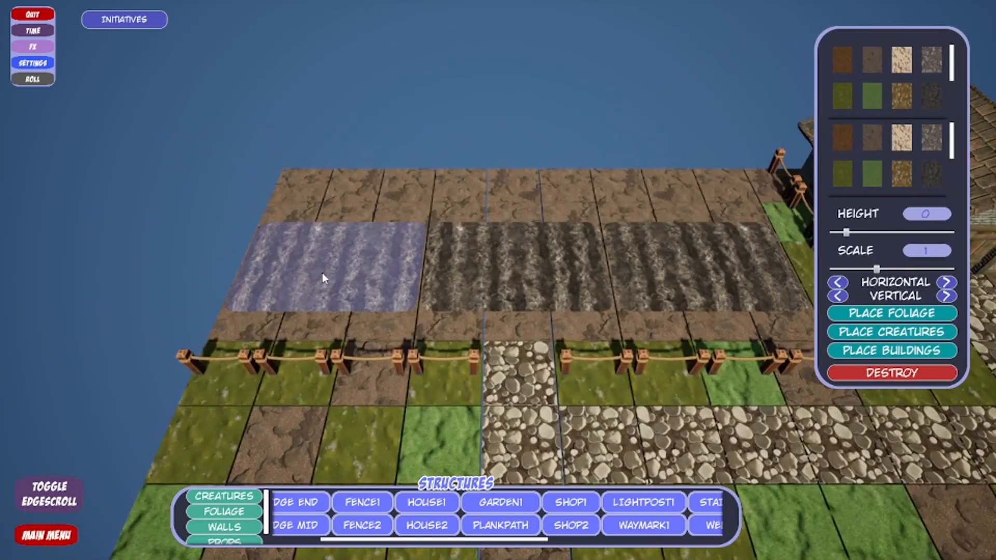
pyautogui.click(241, 512)
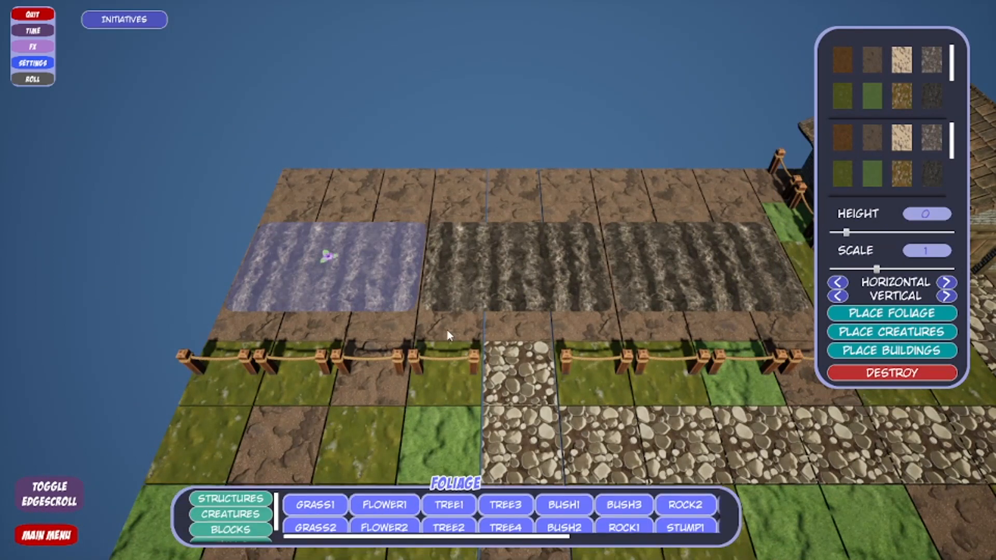
pyautogui.click(507, 269)
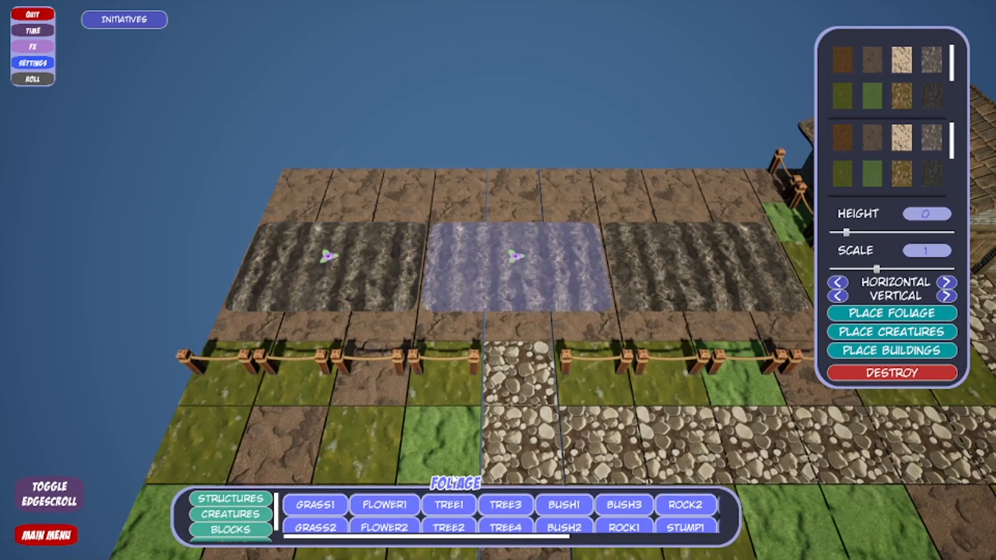
pyautogui.click(703, 285)
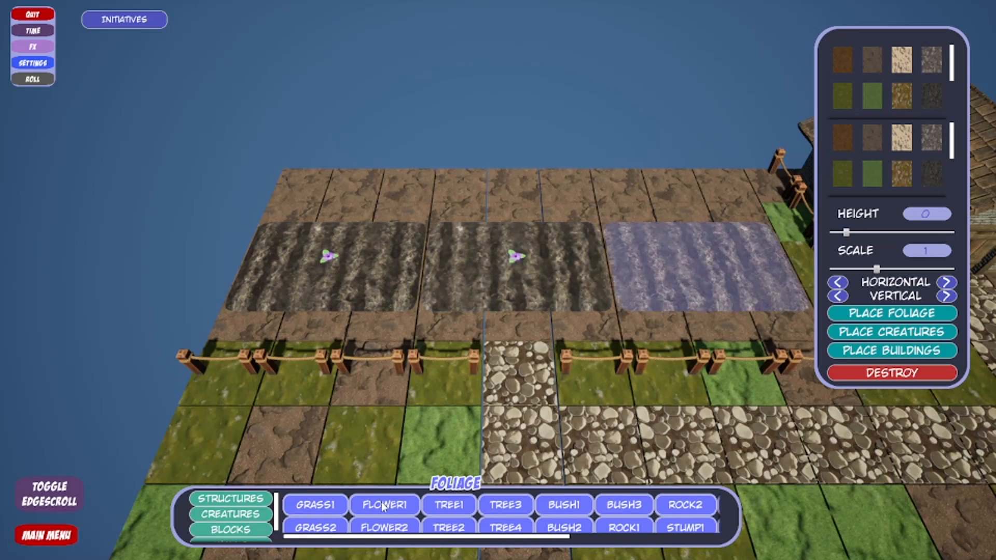
pyautogui.click(323, 304)
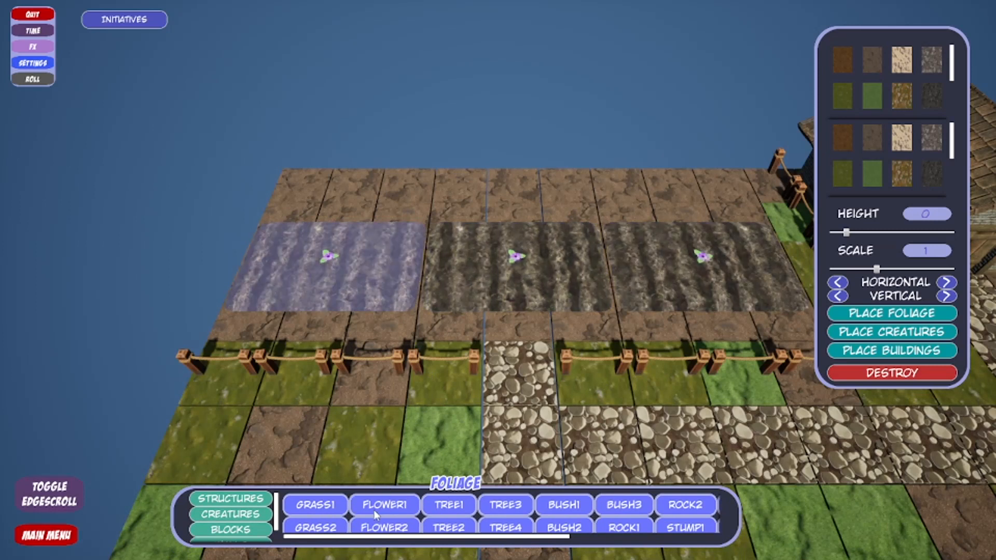
pyautogui.click(414, 440)
pyautogui.click(425, 437)
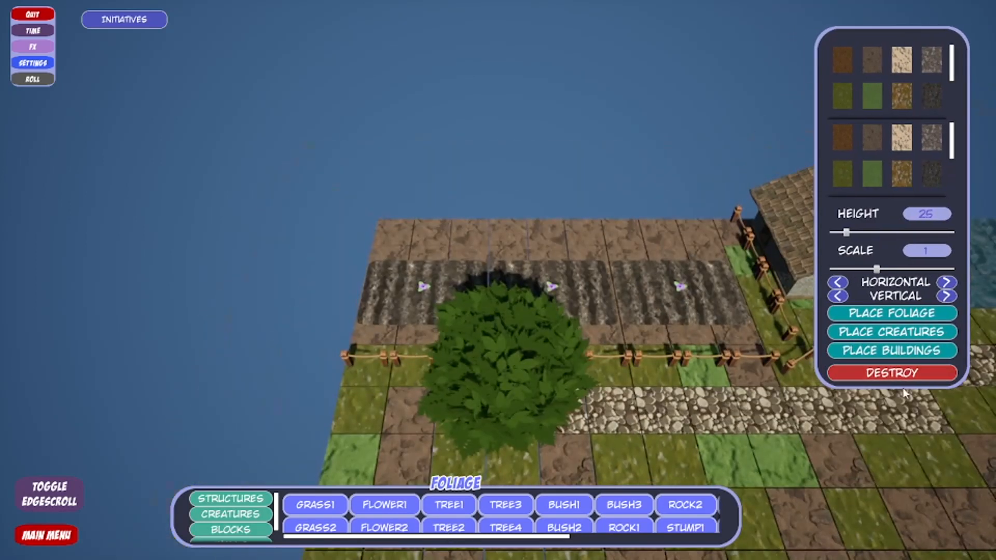
pyautogui.click(905, 376)
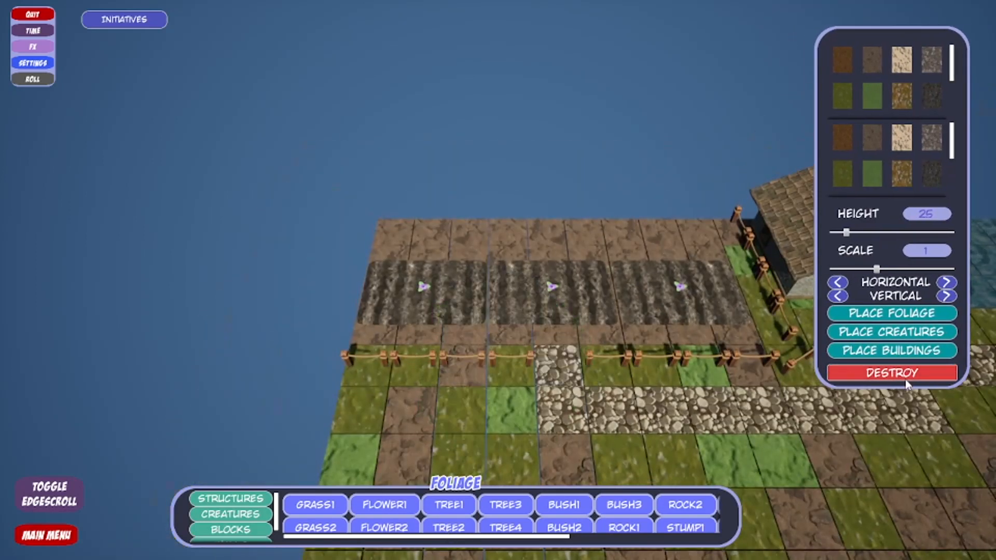
pyautogui.click(500, 418)
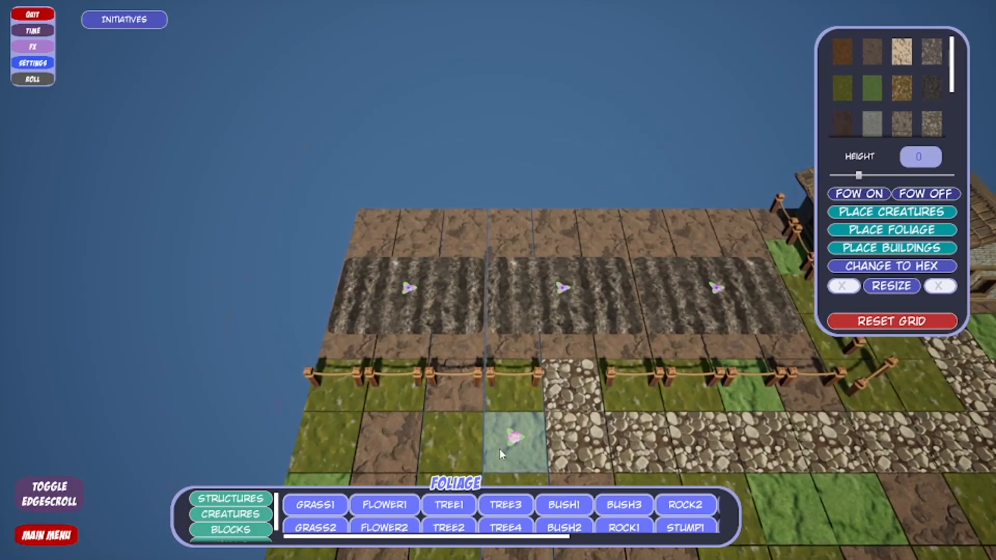
pyautogui.click(516, 439)
pyautogui.press('Delete')
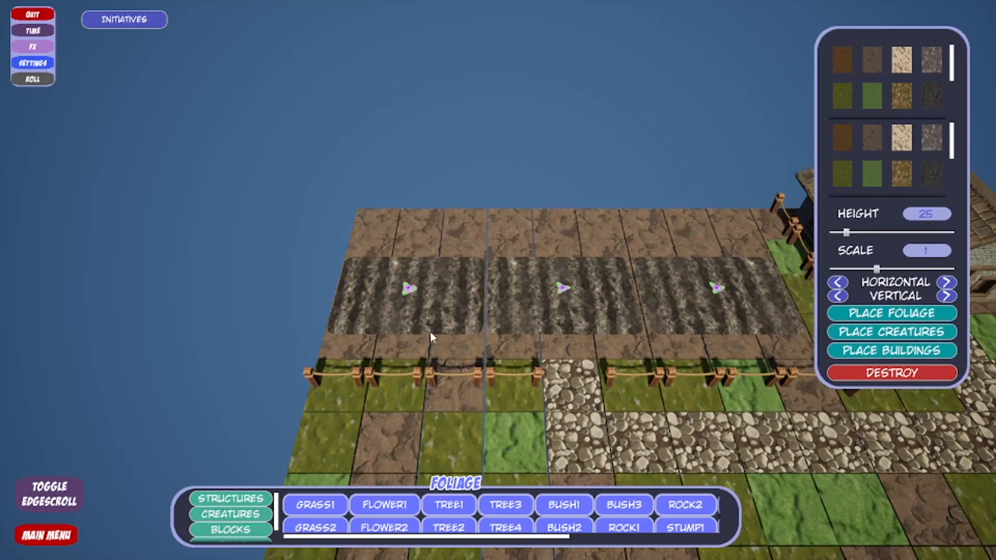
pyautogui.click(512, 424)
pyautogui.press('d')
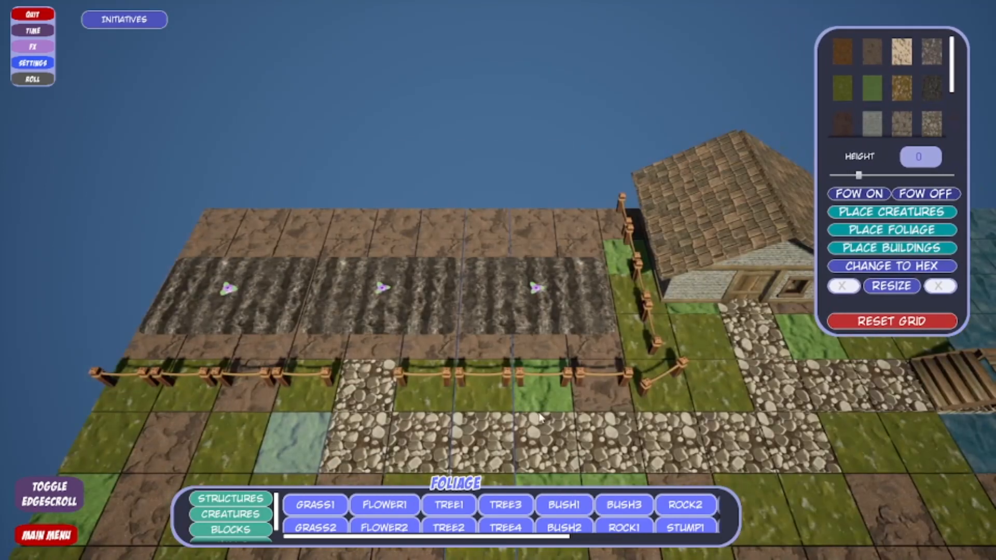
# - Increase the scale of the purple flower on each of the three garden plots
pyautogui.press('a')
pyautogui.scroll(-1, 473, 478)
pyautogui.scroll(-3, 488, 332)
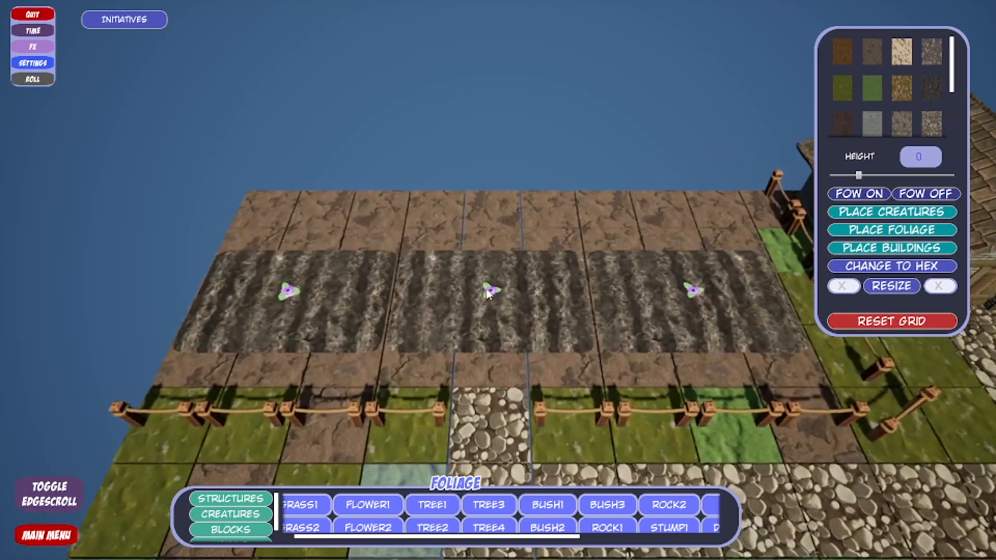
pyautogui.click(490, 292)
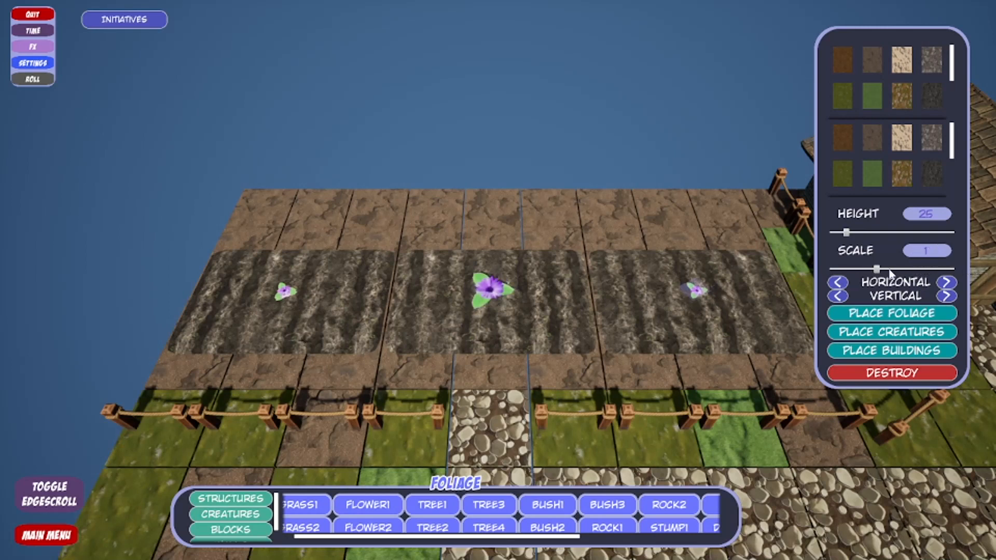
pyautogui.click(287, 288)
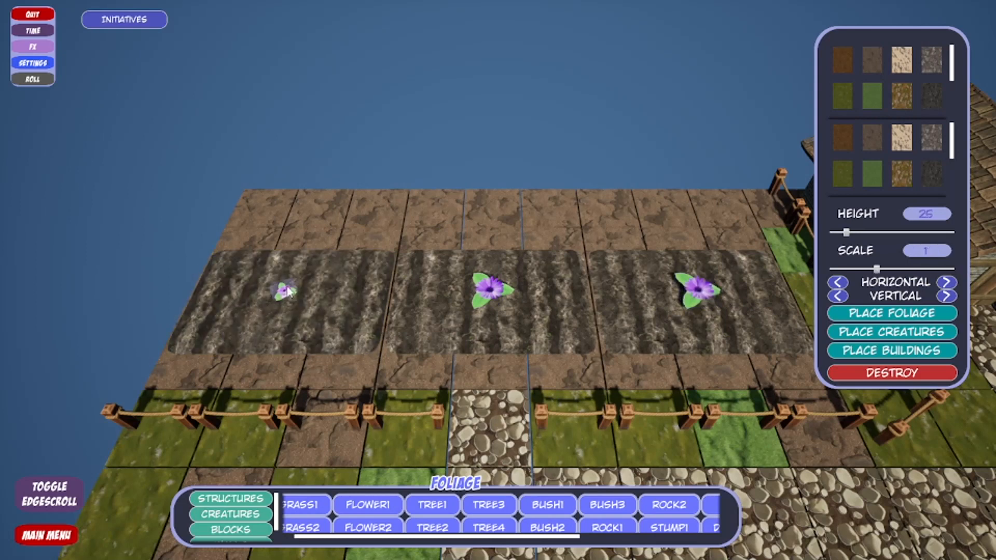
pyautogui.click(511, 261)
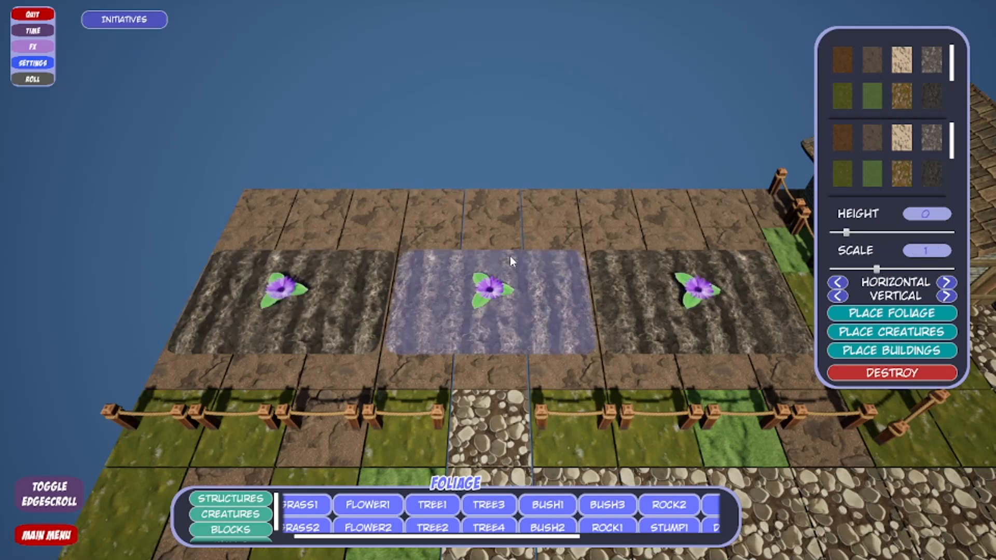
pyautogui.press('s')
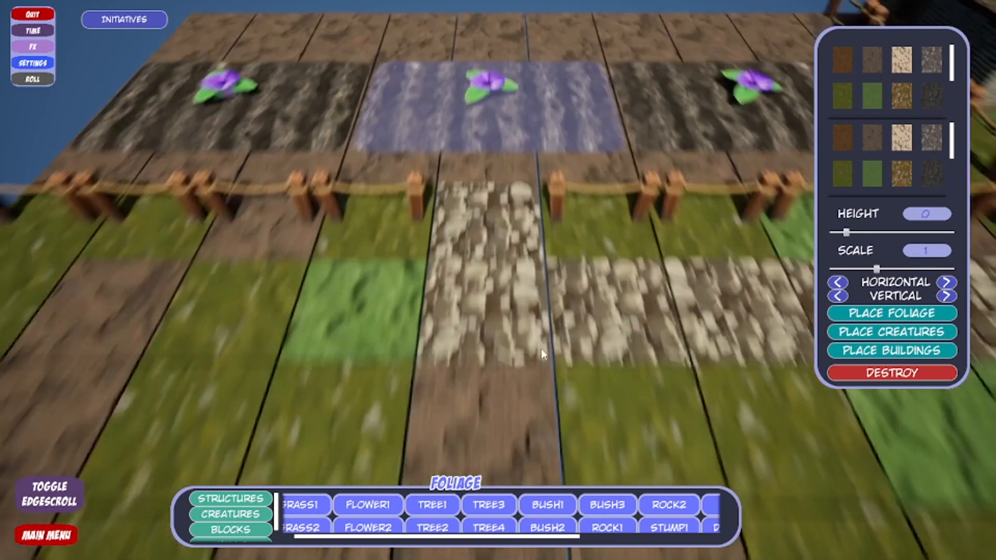
pyautogui.scroll(-3, 512, 327)
pyautogui.press('s')
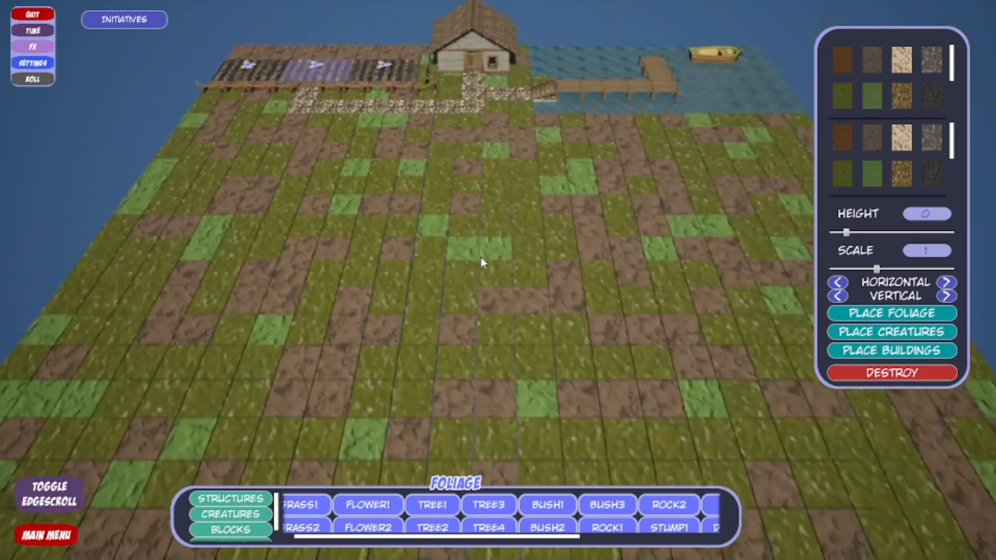
# - Extend the stone path six tiles straight out from the small house's door by applying the Path texture to each grass or dirt tile
pyautogui.press('w')
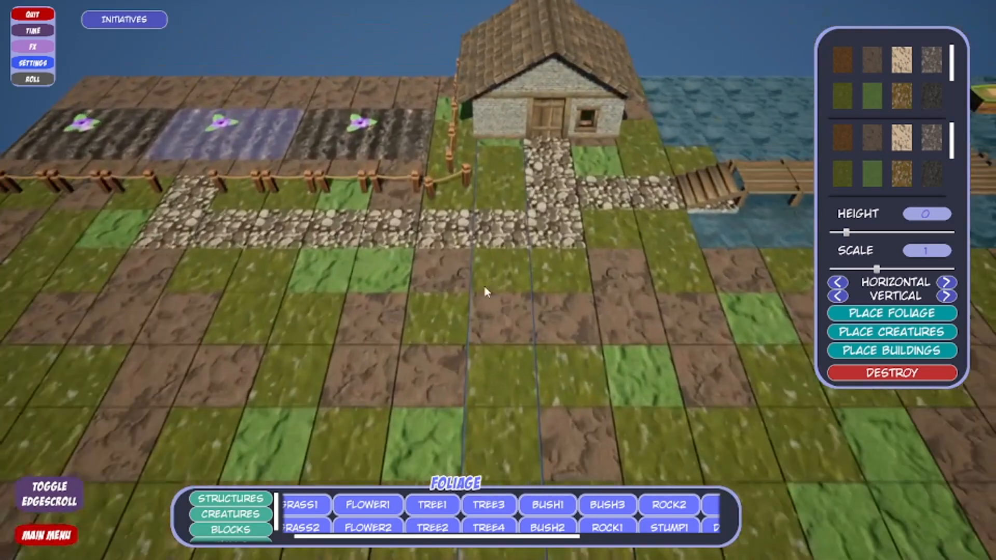
pyautogui.click(558, 261)
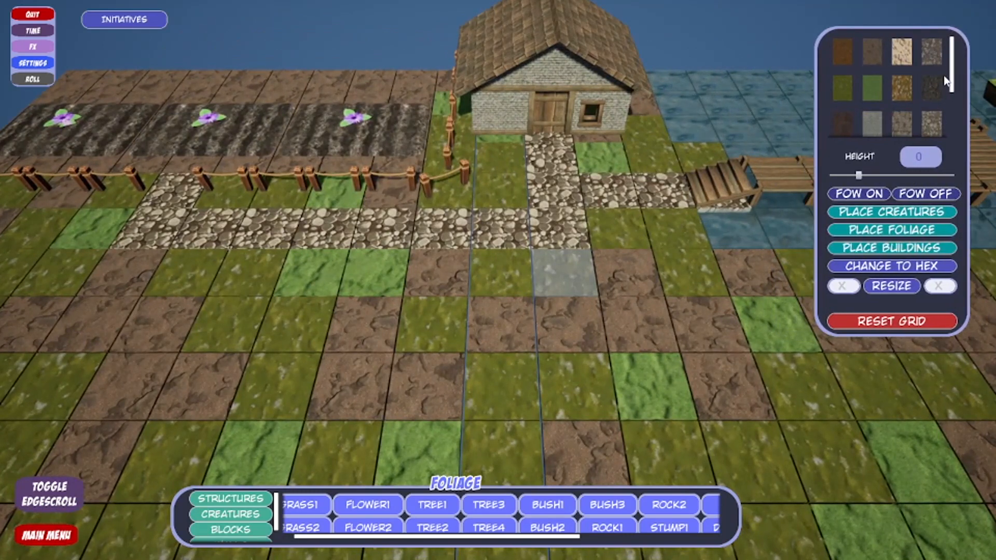
pyautogui.click(929, 119)
pyautogui.click(577, 307)
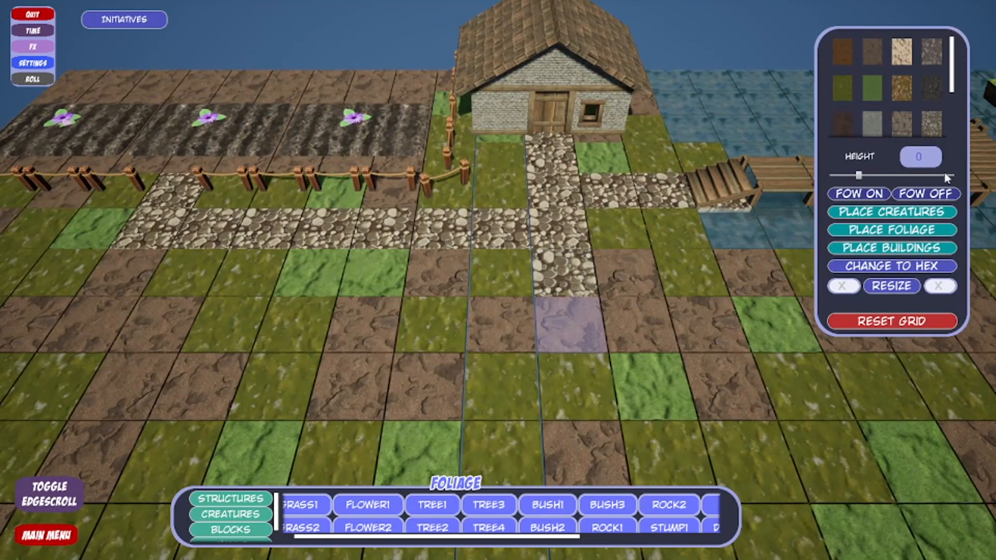
pyautogui.click(616, 387)
pyautogui.click(935, 129)
pyautogui.press('s')
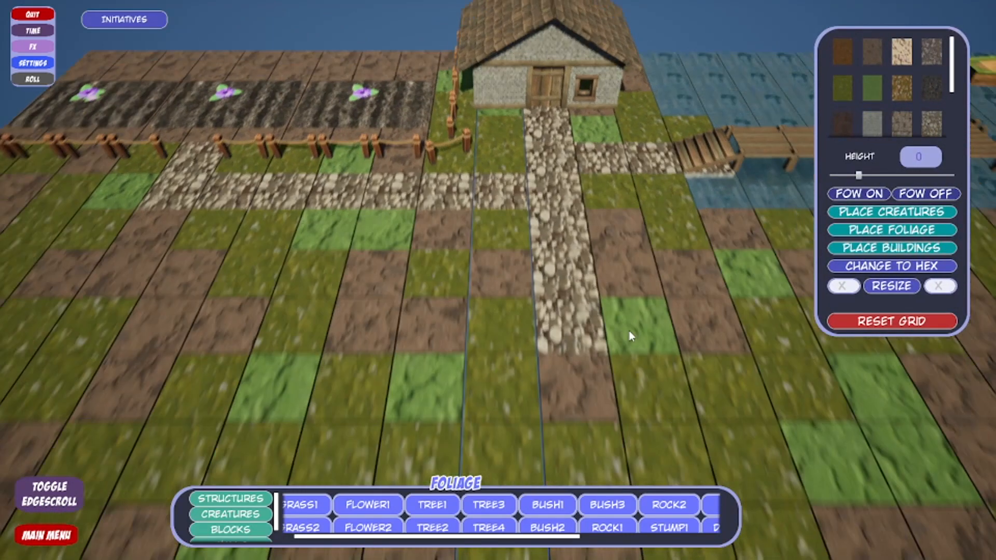
pyautogui.click(589, 358)
pyautogui.press('s')
pyautogui.click(928, 126)
pyautogui.press('s')
pyautogui.click(602, 301)
pyautogui.press('s')
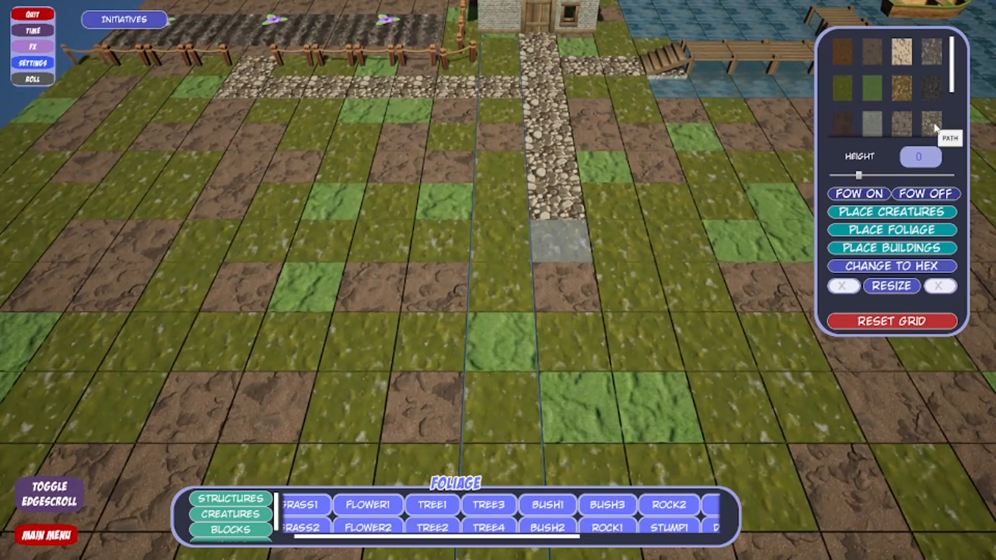
pyautogui.click(936, 130)
pyautogui.click(937, 127)
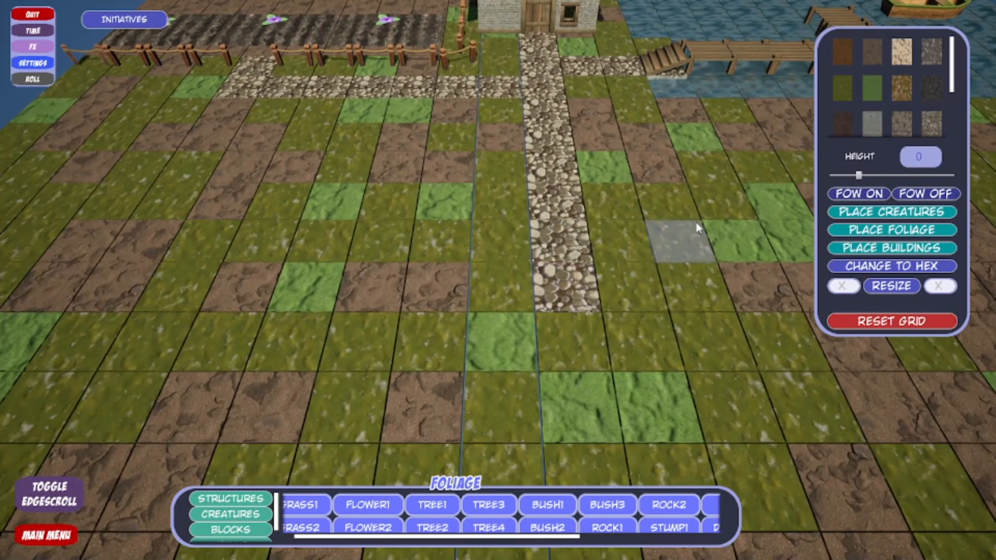
pyautogui.press('w')
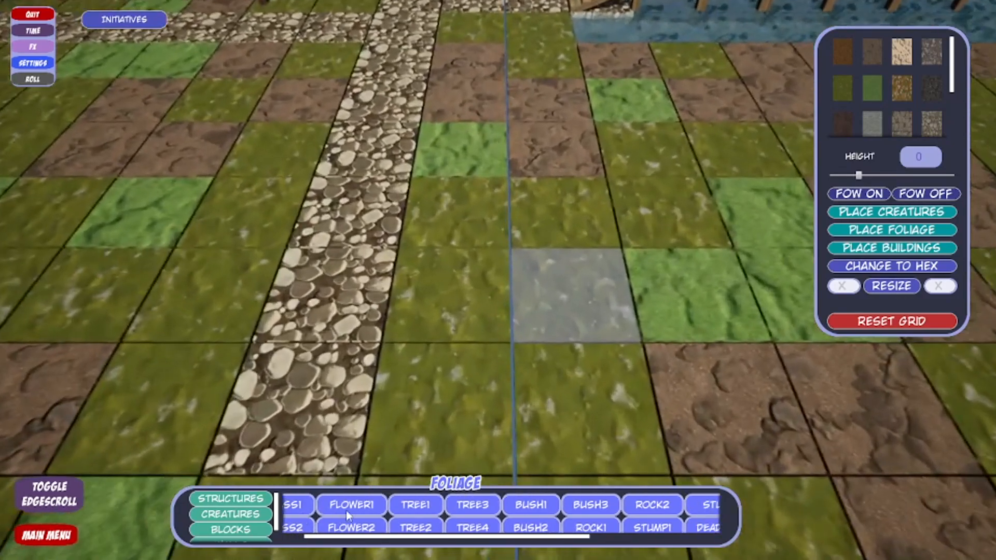
pyautogui.click(230, 498)
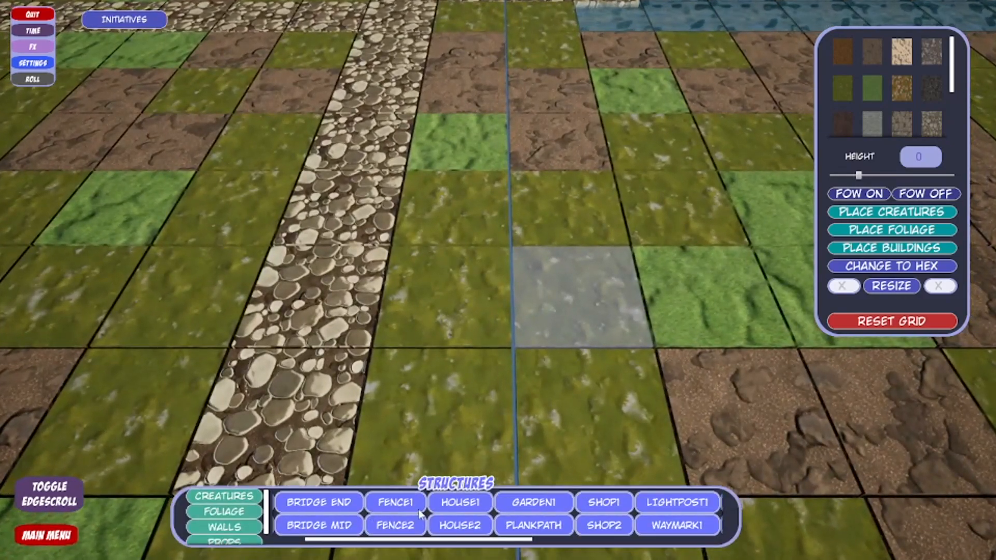
pyautogui.click(462, 528)
pyautogui.scroll(-5, 497, 342)
pyautogui.press('e')
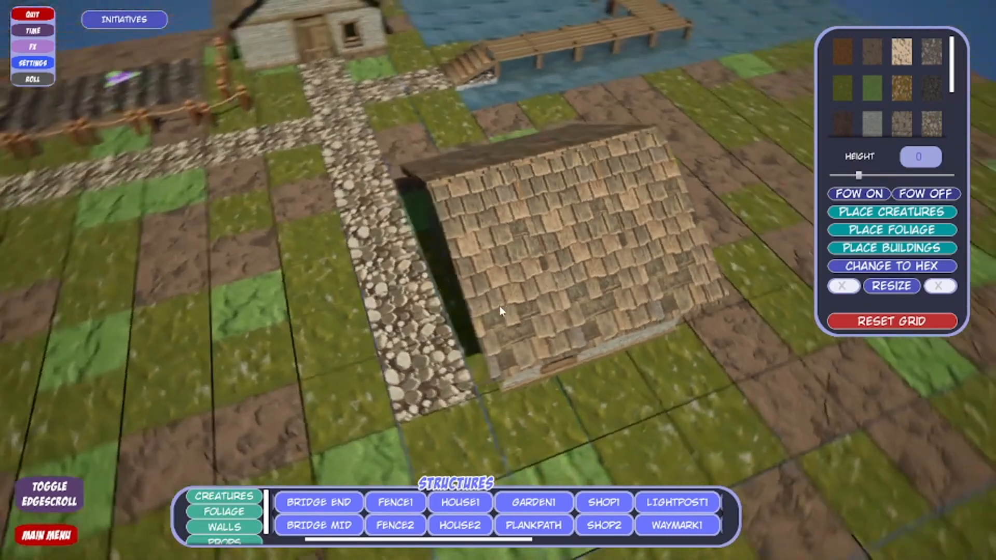
pyautogui.click(514, 268)
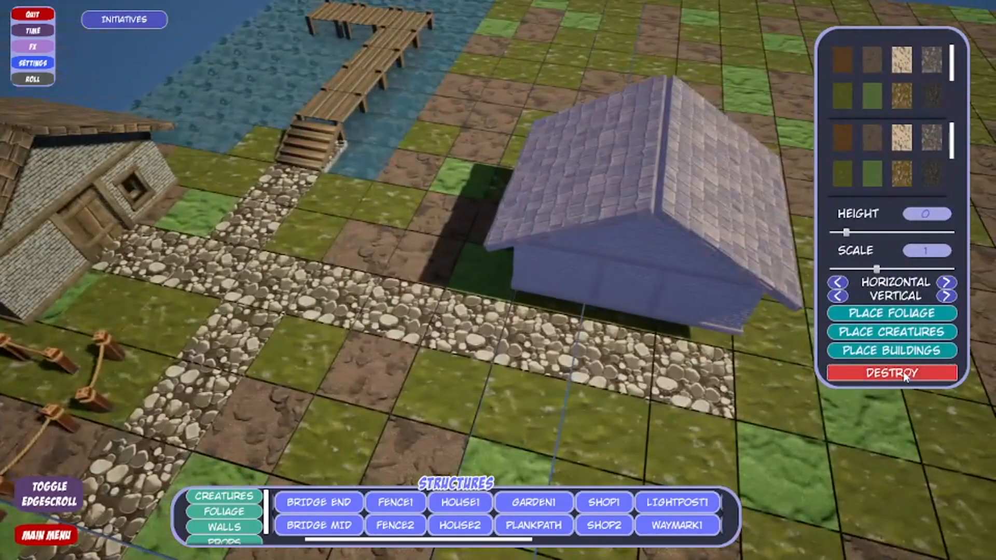
pyautogui.click(905, 377)
# - Place a House1 structure beside the new path on the pier side and rotate it horizontally so its door faces the path
pyautogui.click(545, 238)
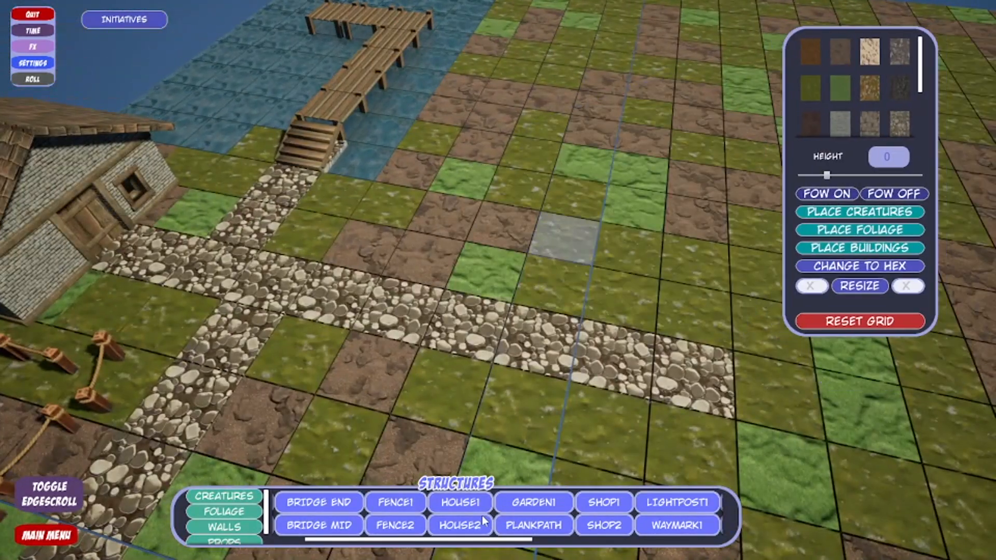
pyautogui.click(468, 505)
pyautogui.click(594, 274)
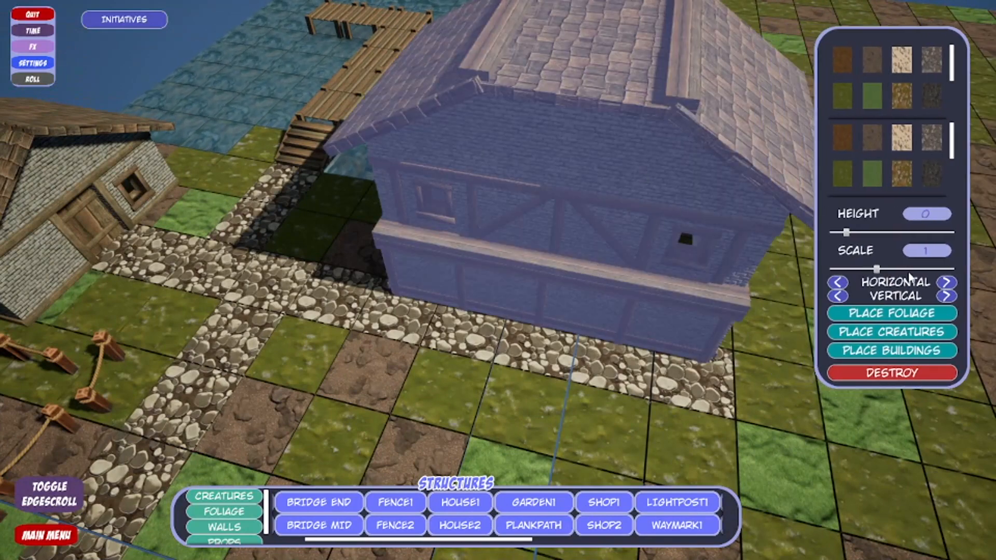
pyautogui.click(945, 285)
pyautogui.click(945, 285)
pyautogui.click(945, 285)
pyautogui.click(945, 285)
# - Move House1 back from the stone path so one row of tiles separates them
pyautogui.moveTo(462, 202); pyautogui.dragTo(248, 304)
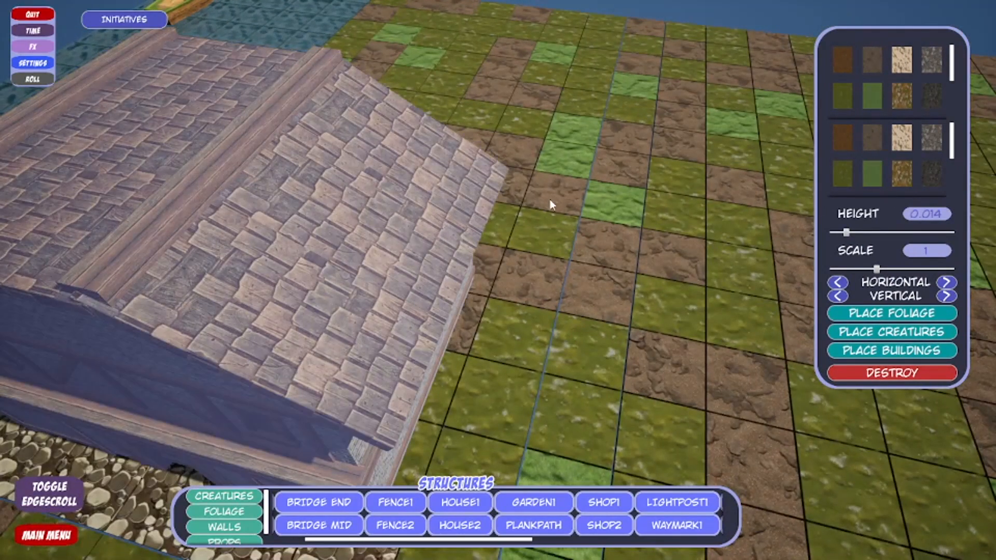
pyautogui.scroll(-5, 552, 204)
pyautogui.click(541, 197)
pyautogui.click(215, 311)
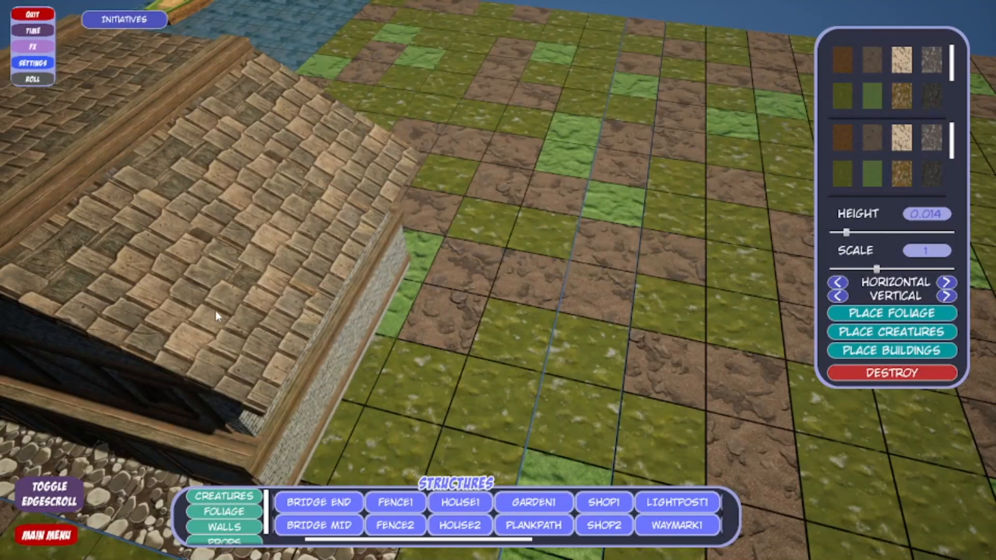
pyautogui.click(216, 311)
pyautogui.click(499, 226)
pyautogui.click(499, 226)
pyautogui.click(253, 284)
# - Cover the tile in front of House1's door with the Path texture, linking the door to the stone path
pyautogui.scroll(-3, 280, 286)
pyautogui.press('a')
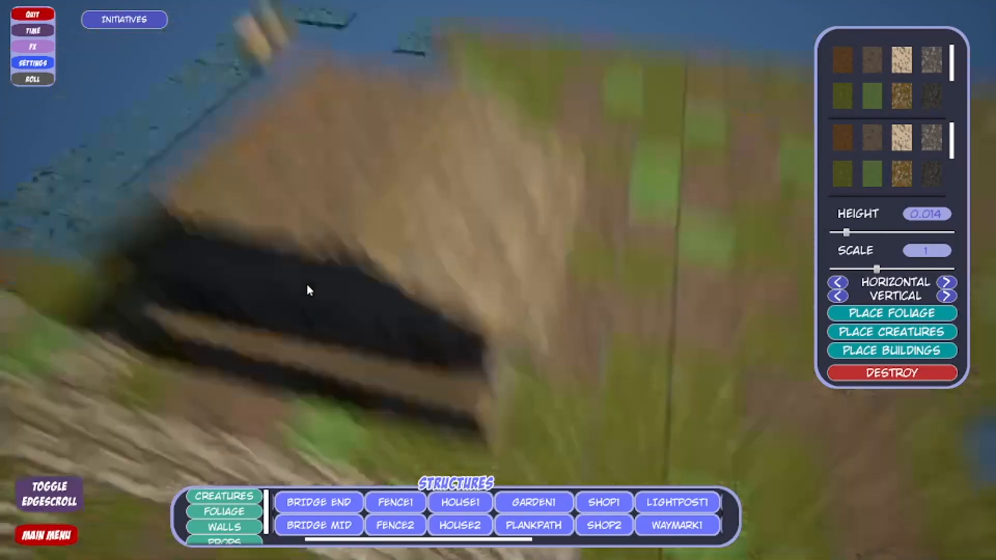
pyautogui.scroll(2, 522, 389)
pyautogui.press('s')
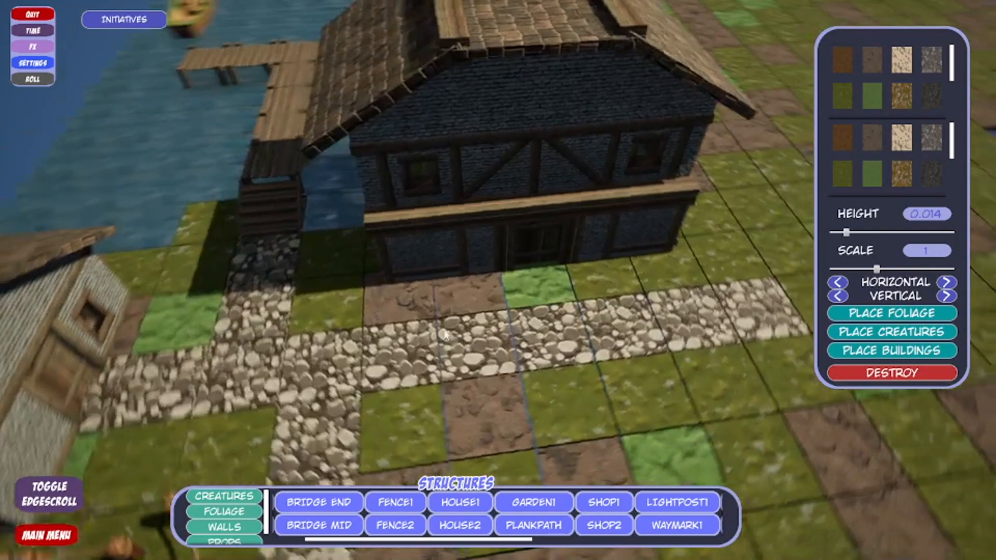
pyautogui.press('e')
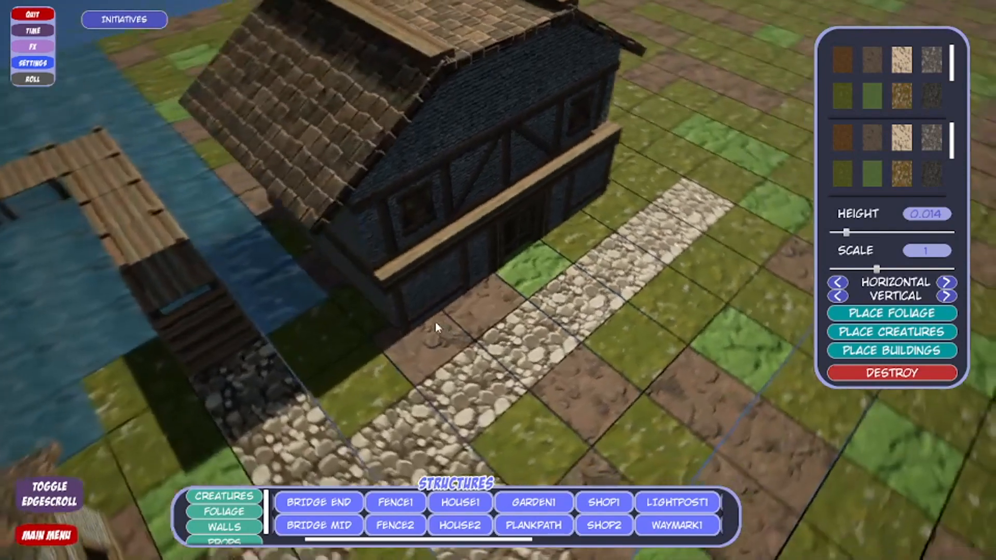
pyautogui.press('q')
pyautogui.click(586, 320)
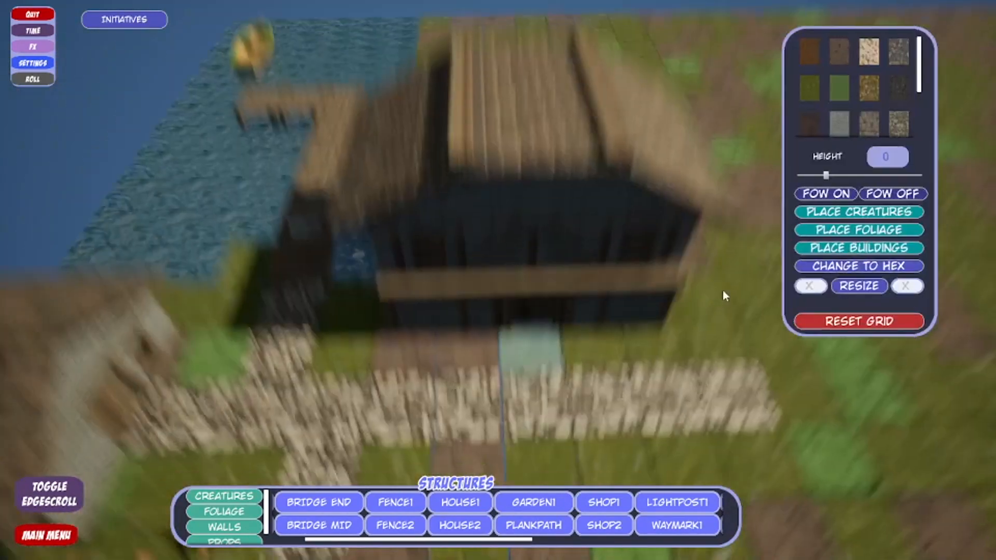
pyautogui.click(928, 129)
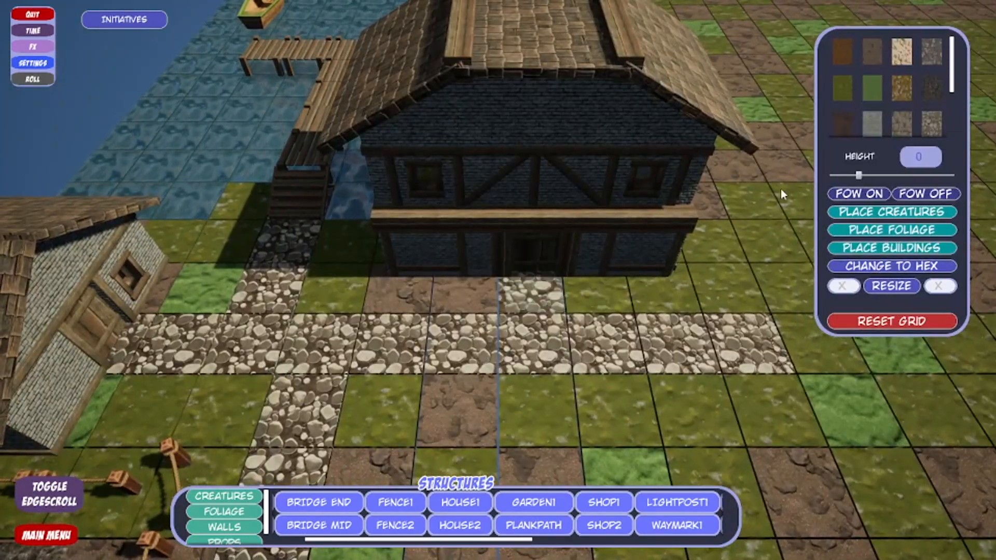
# - Place a Tavern1 structure across the stone path from House1
pyautogui.click(662, 258)
pyautogui.scroll(-3, 663, 257)
pyautogui.click(521, 422)
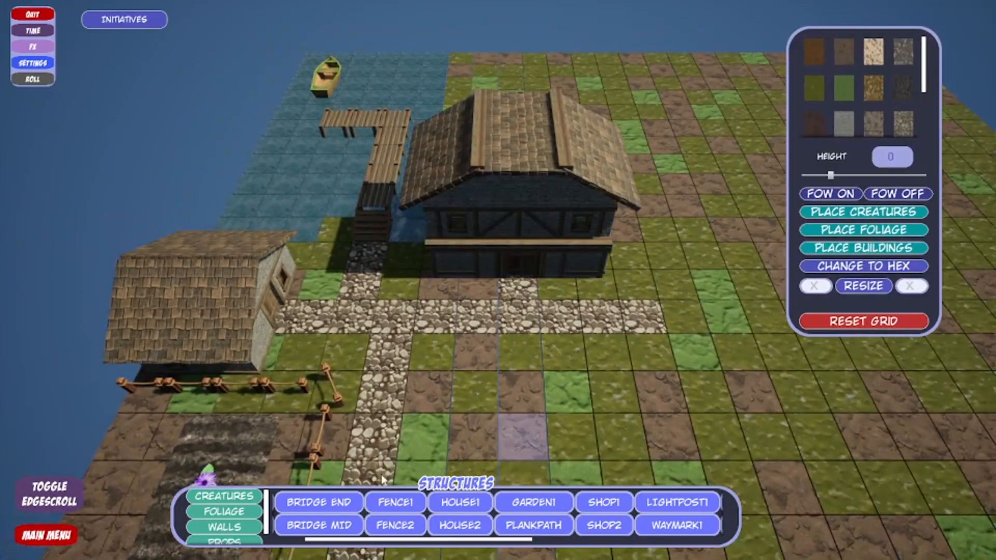
pyautogui.scroll(-3, 534, 510)
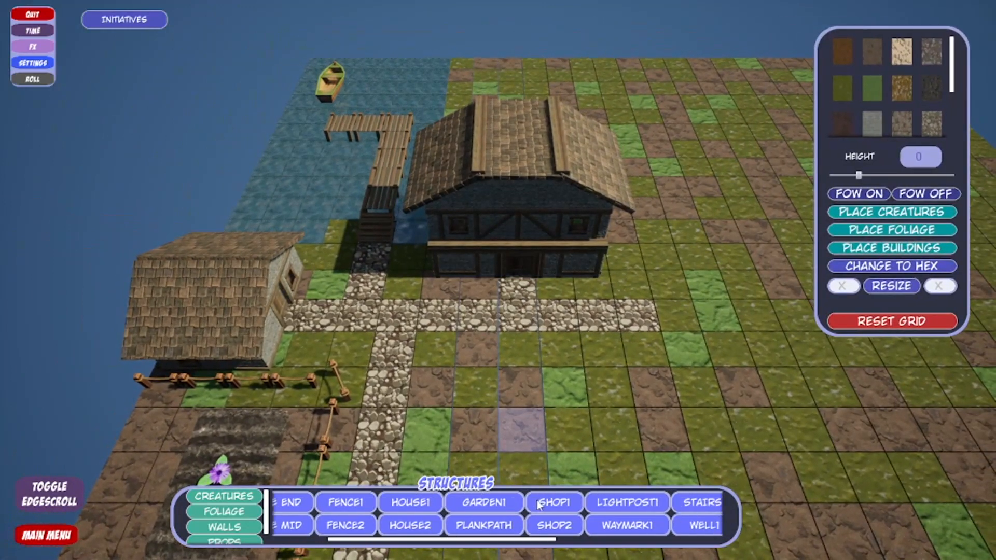
pyautogui.scroll(3, 565, 530)
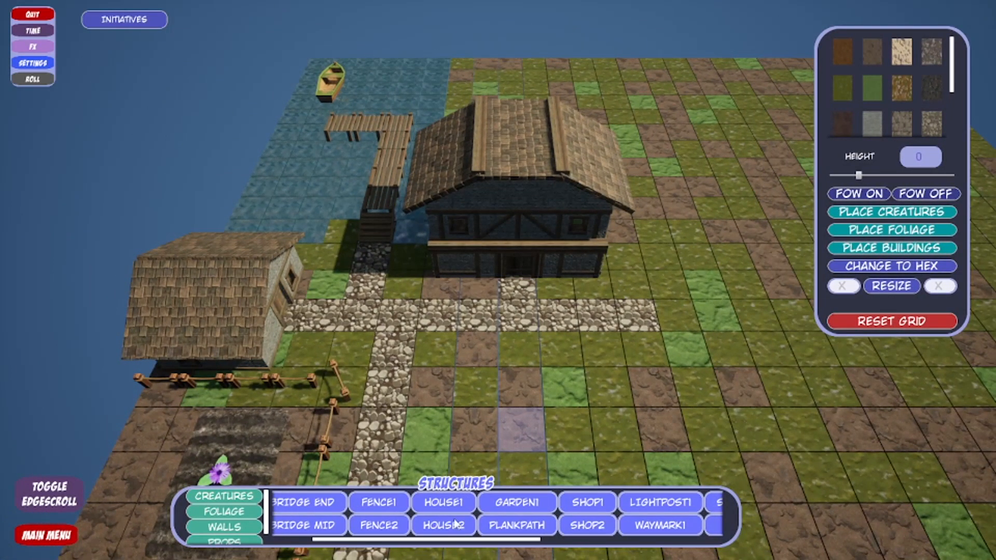
pyautogui.scroll(-3, 519, 514)
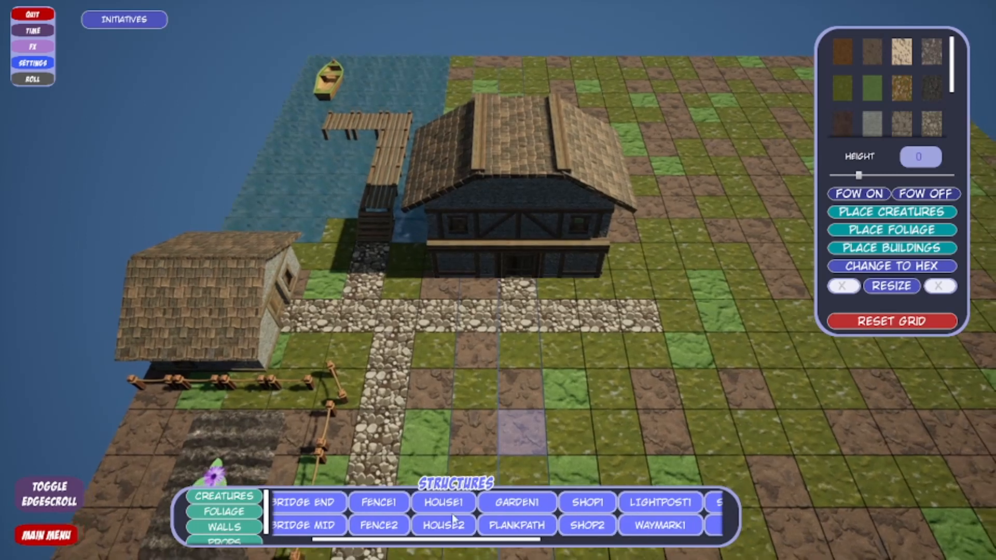
pyautogui.scroll(-5, 549, 506)
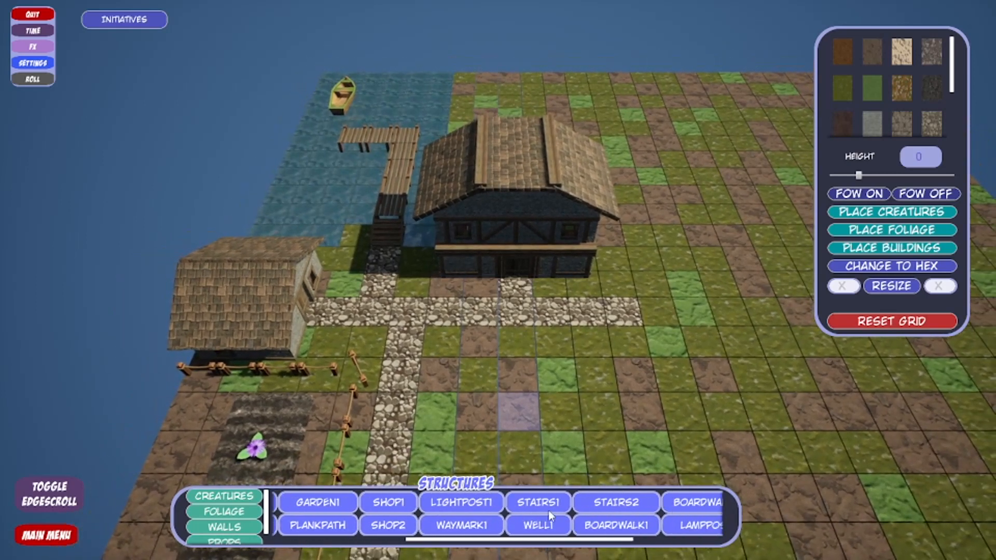
pyautogui.click(626, 503)
# - Move the tavern away from the main path to the end of the garden path, keeping its front facing House1
pyautogui.click(568, 381)
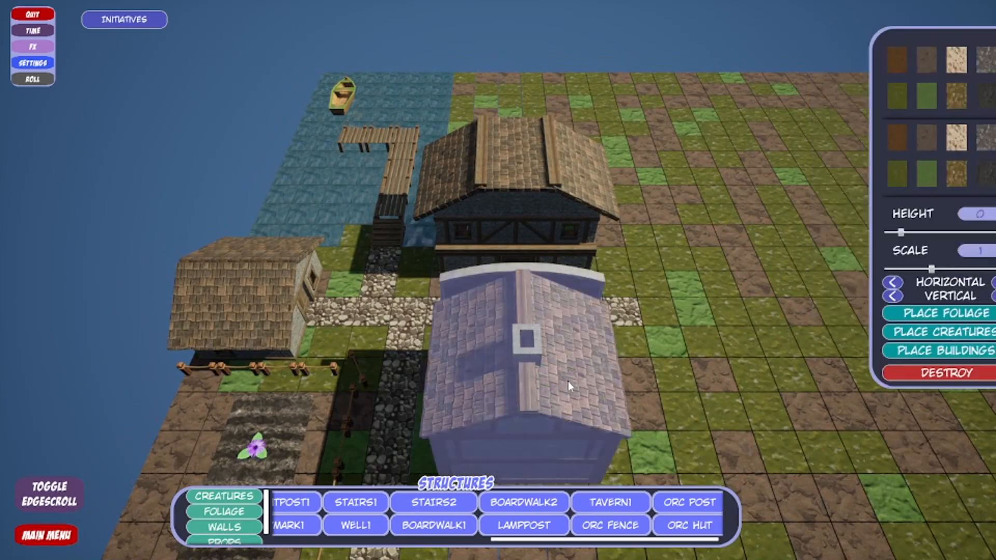
pyautogui.press('q')
pyautogui.press('q')
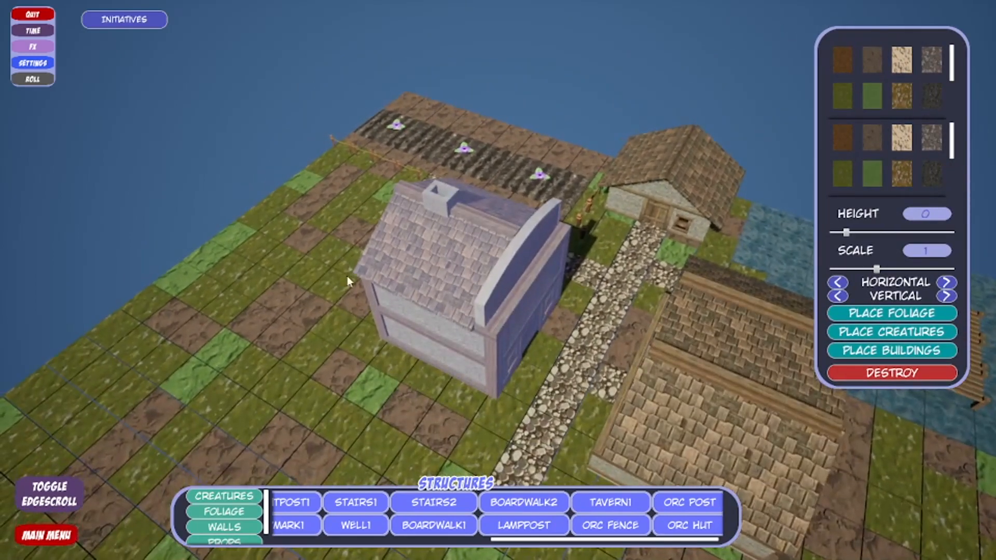
pyautogui.click(337, 267)
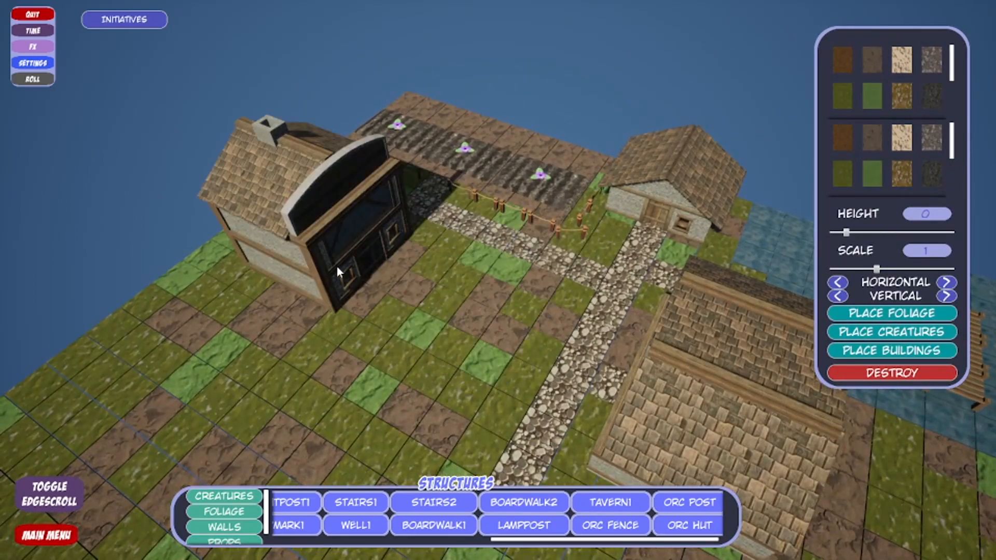
# - Lay a straight row of Path texture tiles from the tavern's door to the main stone path
pyautogui.click(558, 356)
pyautogui.scroll(2, 558, 353)
pyautogui.click(610, 249)
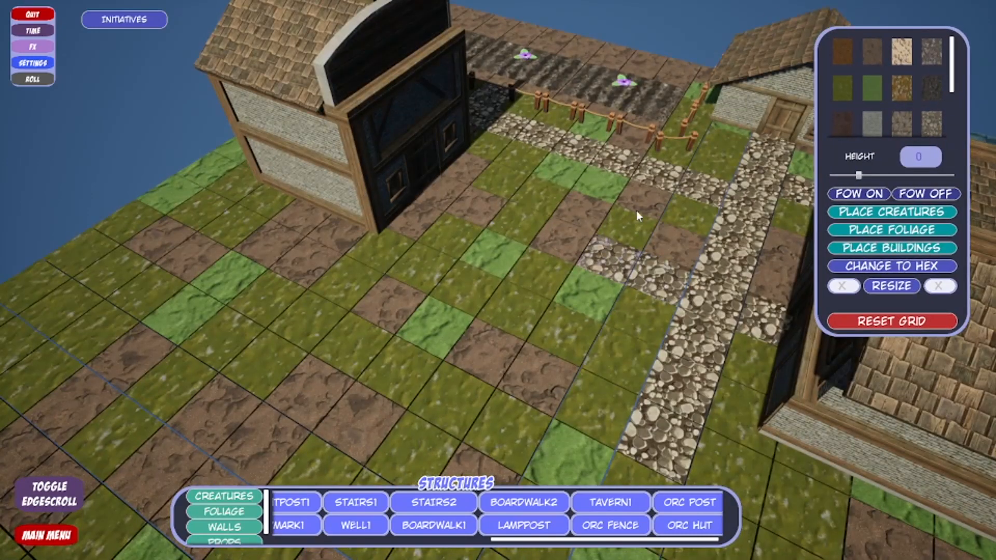
pyautogui.click(566, 233)
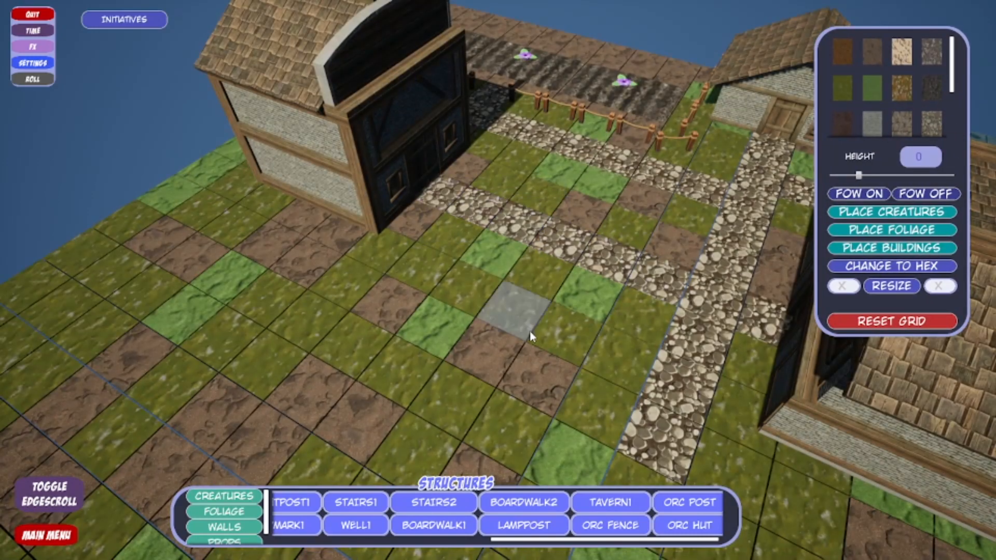
# - Place four RoundTable props in front of the tavern, two on each side of its path
pyautogui.press('q')
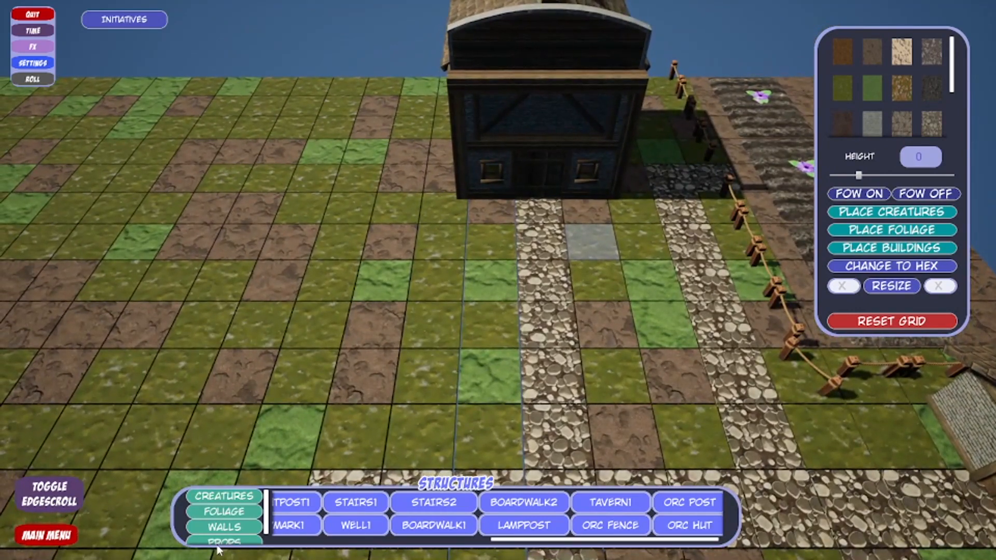
pyautogui.click(218, 543)
pyautogui.scroll(2, 498, 280)
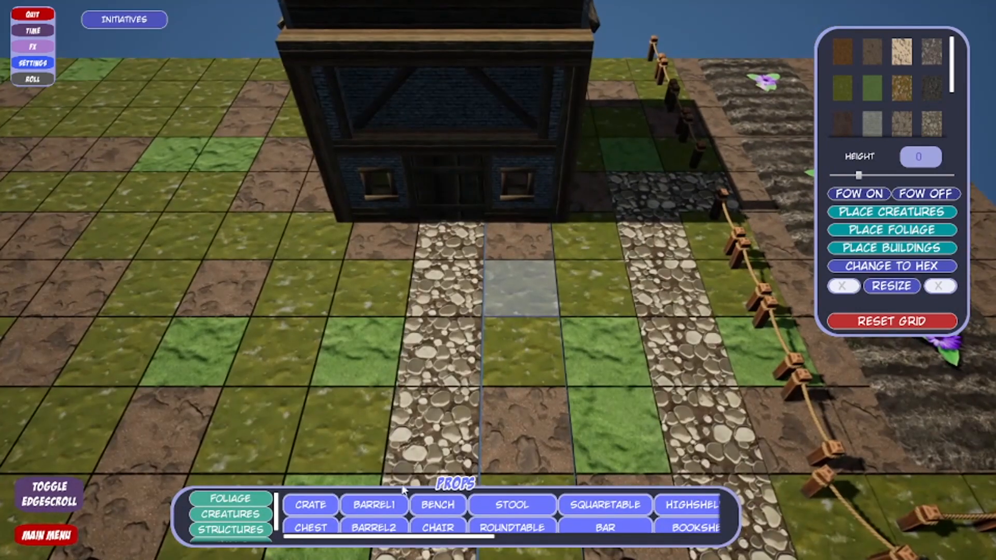
pyautogui.click(511, 527)
pyautogui.click(371, 287)
pyautogui.click(512, 526)
pyautogui.click(529, 430)
pyautogui.click(512, 527)
pyautogui.click(339, 435)
pyautogui.click(512, 527)
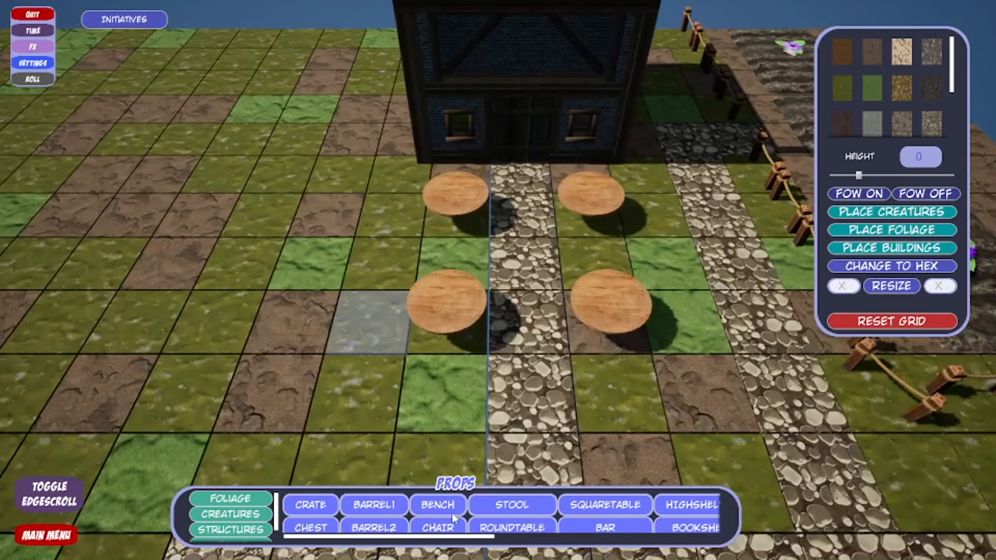
# - Add Chair props behind, in front of and on the outer sides of the four round tables outside the tavern
pyautogui.click(436, 525)
pyautogui.click(444, 394)
pyautogui.click(436, 525)
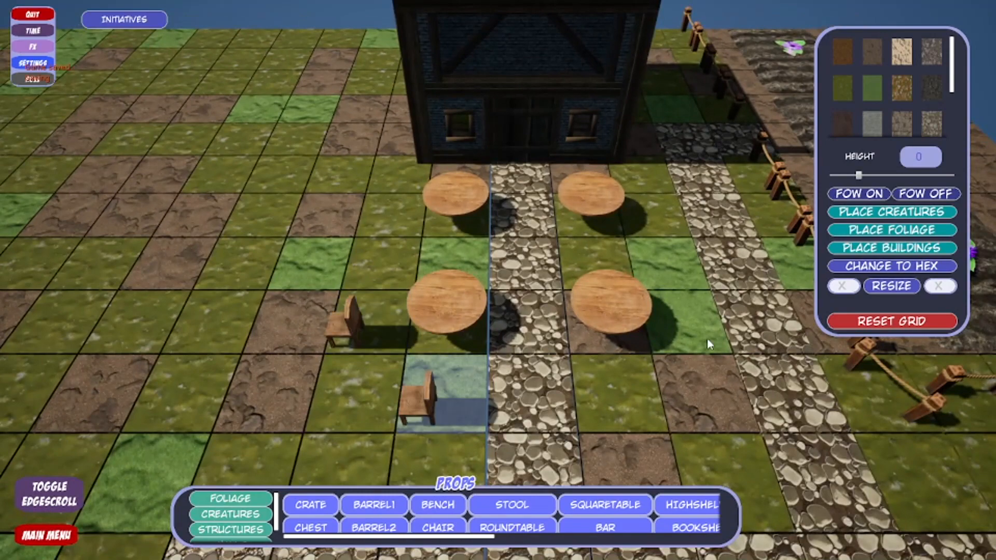
pyautogui.click(700, 335)
pyautogui.click(436, 525)
pyautogui.click(617, 394)
pyautogui.click(436, 524)
pyautogui.click(653, 218)
pyautogui.click(585, 223)
pyautogui.click(437, 527)
pyautogui.click(456, 221)
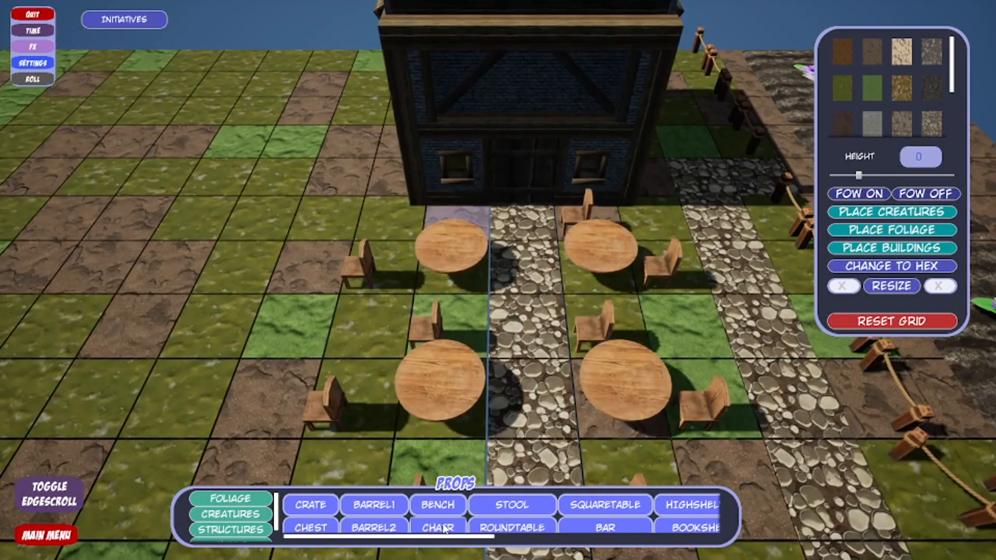
pyautogui.click(437, 527)
# - Rotate the outer-left chair and the two rear chairs at the tables nearest the tavern to face their tables
pyautogui.click(456, 202)
pyautogui.click(838, 282)
pyautogui.click(365, 242)
pyautogui.click(838, 283)
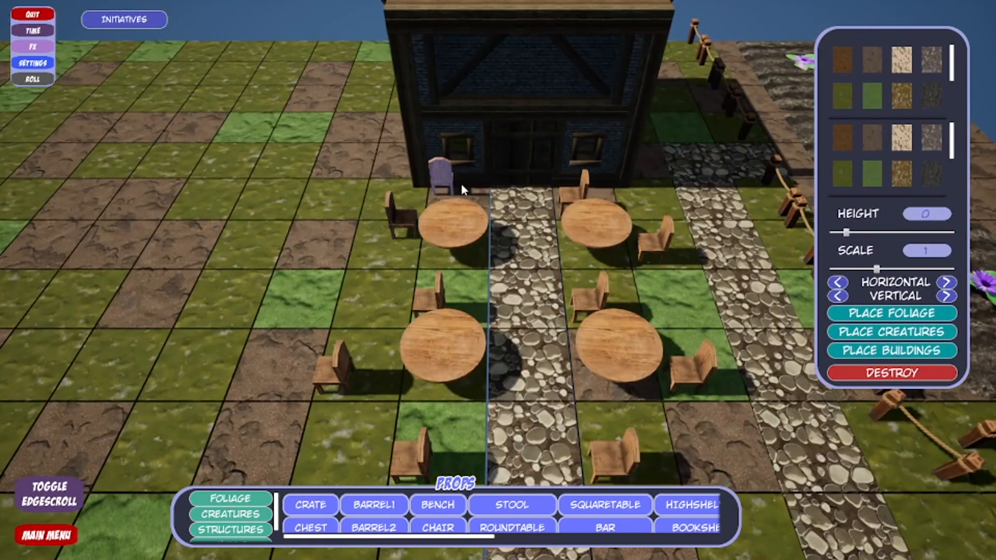
pyautogui.click(832, 289)
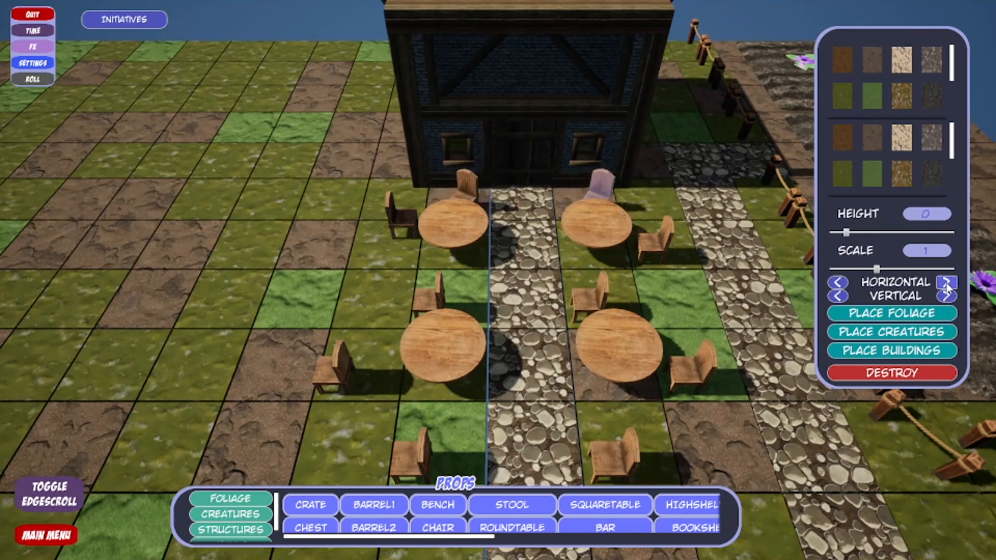
pyautogui.click(837, 283)
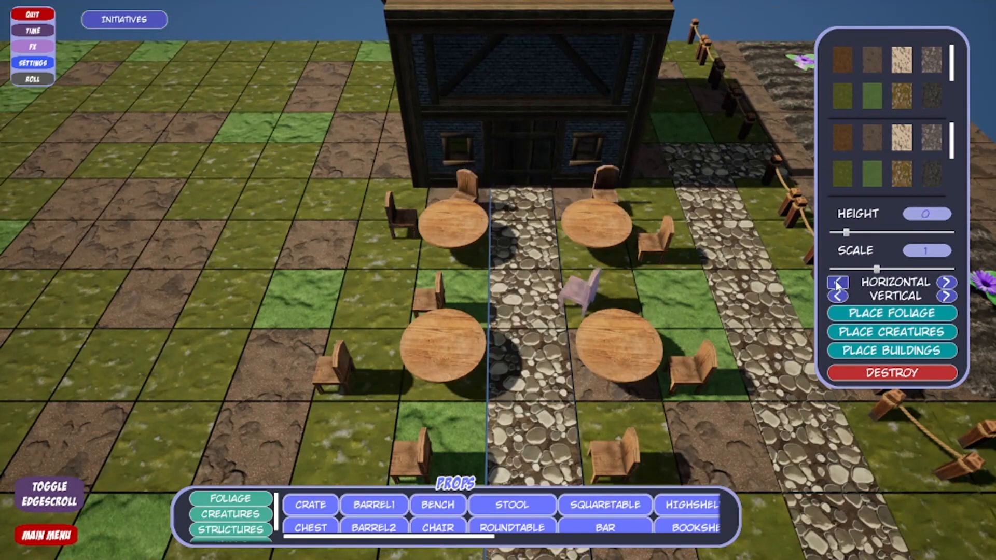
# - Rotate the rear and front chairs at the outer table on the right of the tavern path to face that table
pyautogui.click(837, 284)
pyautogui.click(946, 284)
pyautogui.click(946, 282)
pyautogui.click(617, 451)
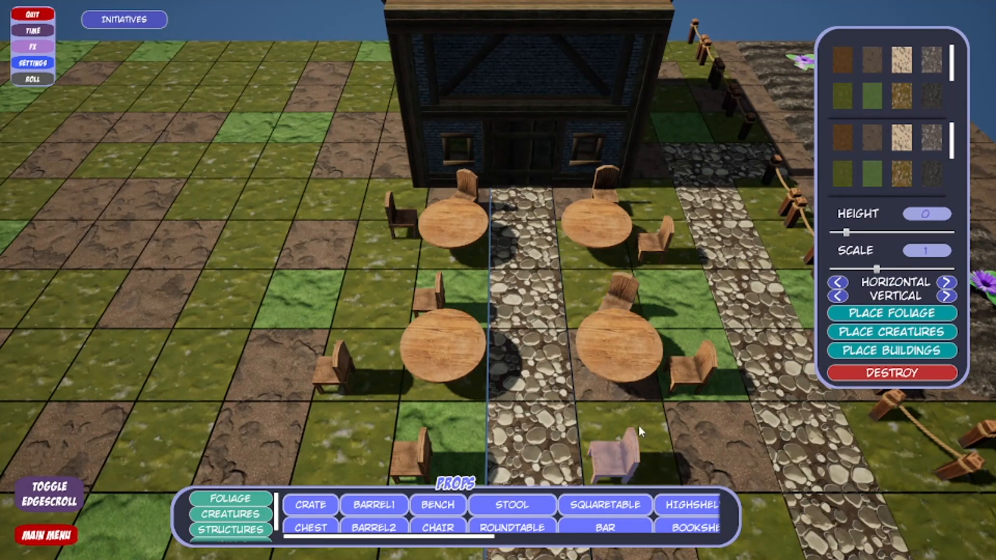
pyautogui.click(947, 282)
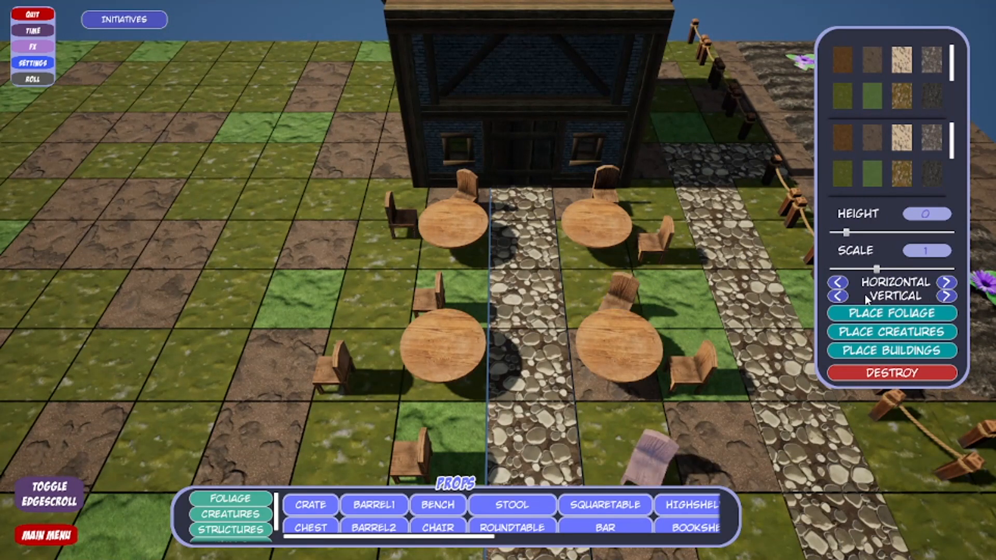
pyautogui.click(838, 281)
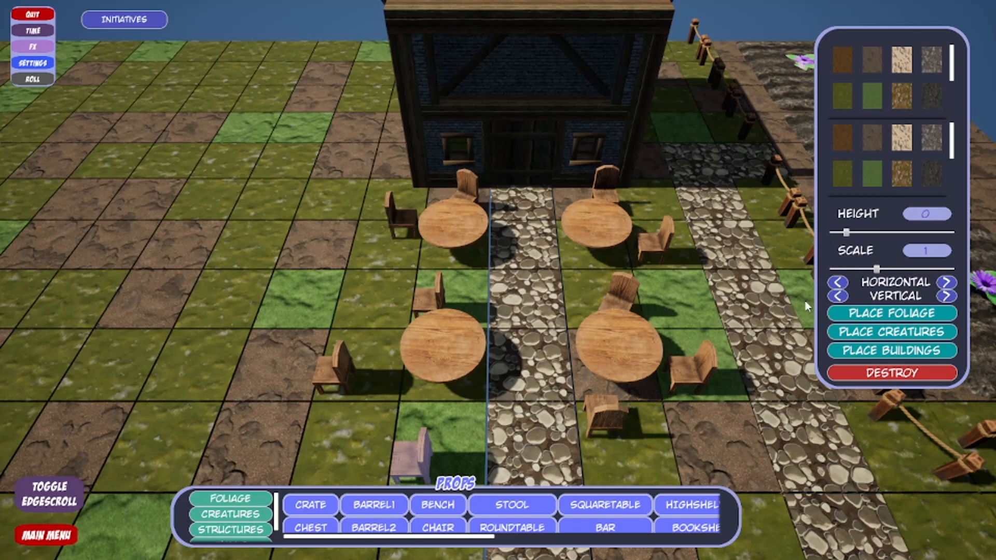
# - Rotate the front, outer and rear chairs at the outer table on the left of the tavern path toward that table
pyautogui.click(948, 282)
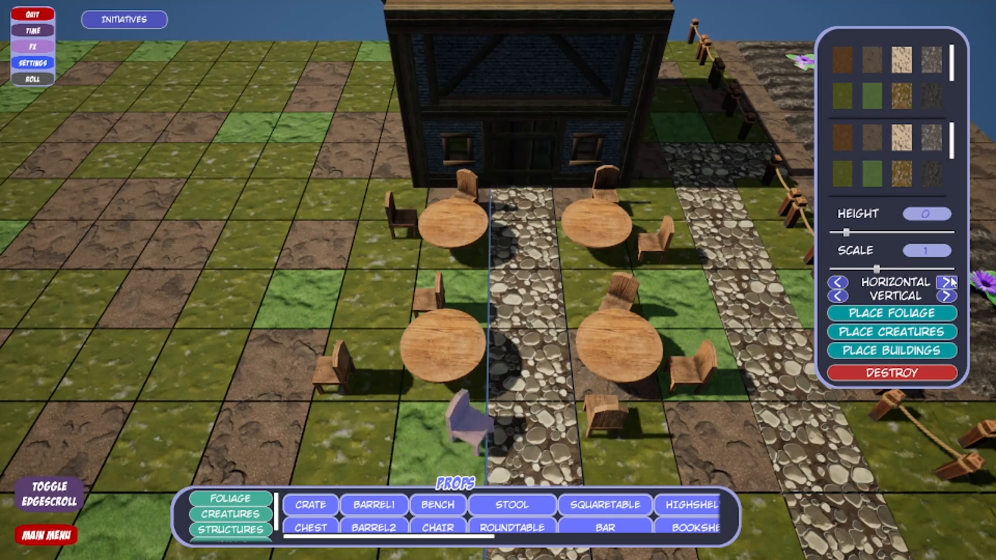
pyautogui.click(350, 370)
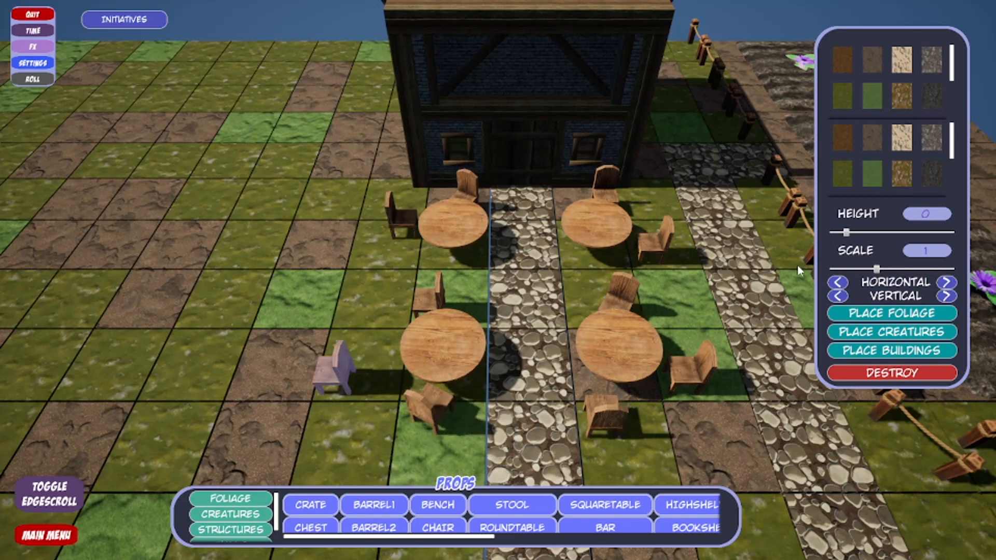
pyautogui.click(841, 282)
pyautogui.click(430, 293)
pyautogui.click(948, 283)
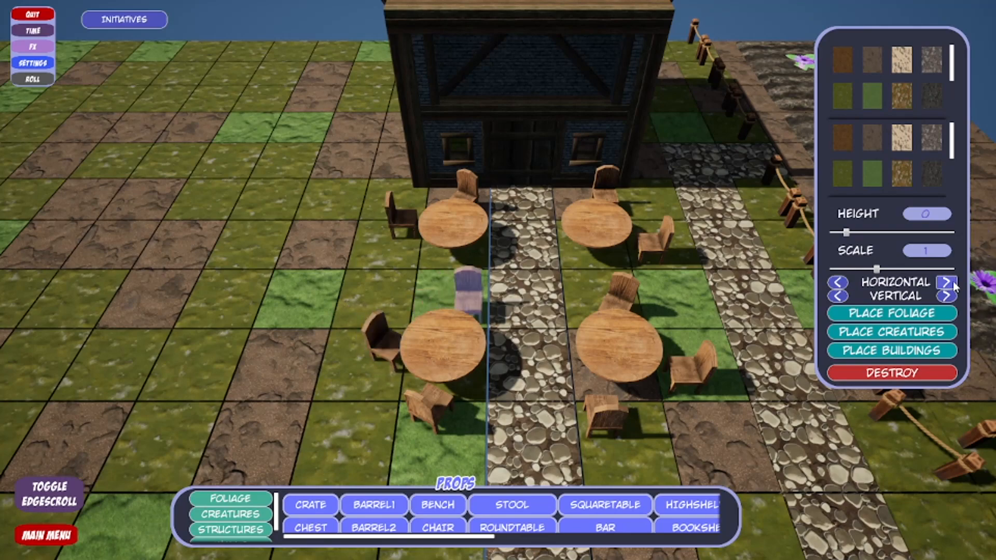
pyautogui.click(449, 336)
# - Extend the main stone path with Path texture tiles past the tavern and house into the open grass
pyautogui.press('e')
pyautogui.scroll(-5, 605, 323)
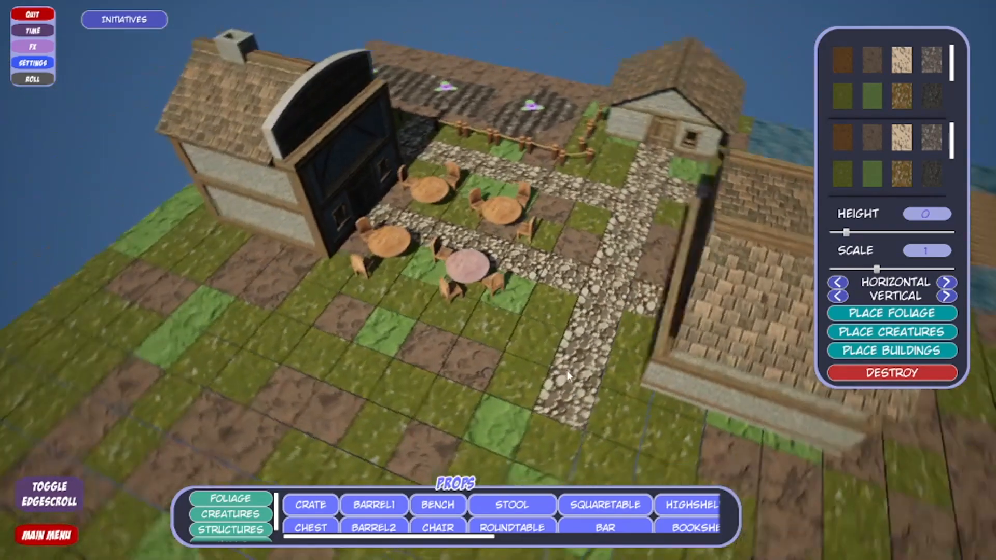
pyautogui.press('e')
pyautogui.press('s')
pyautogui.press('d')
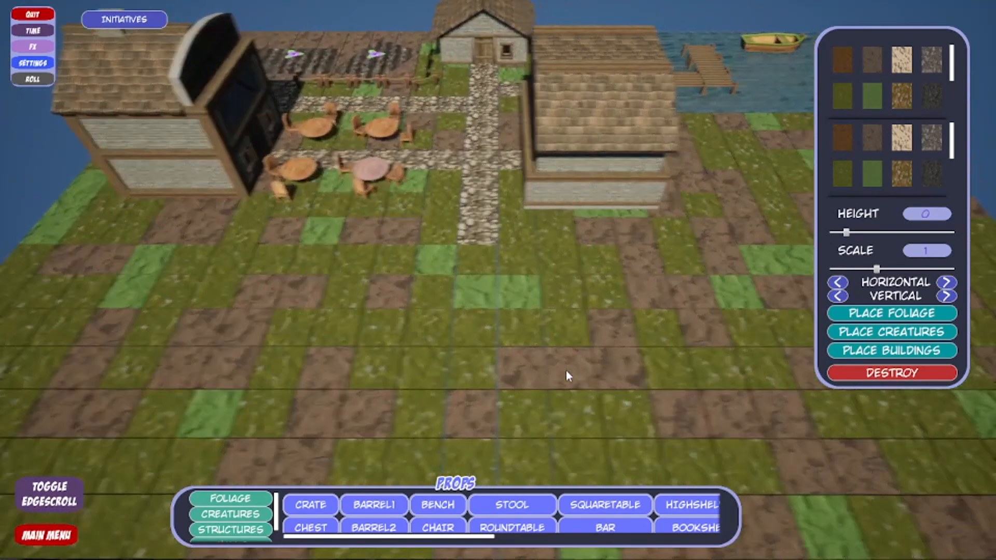
pyautogui.press('d')
pyautogui.press('a')
pyautogui.click(540, 270)
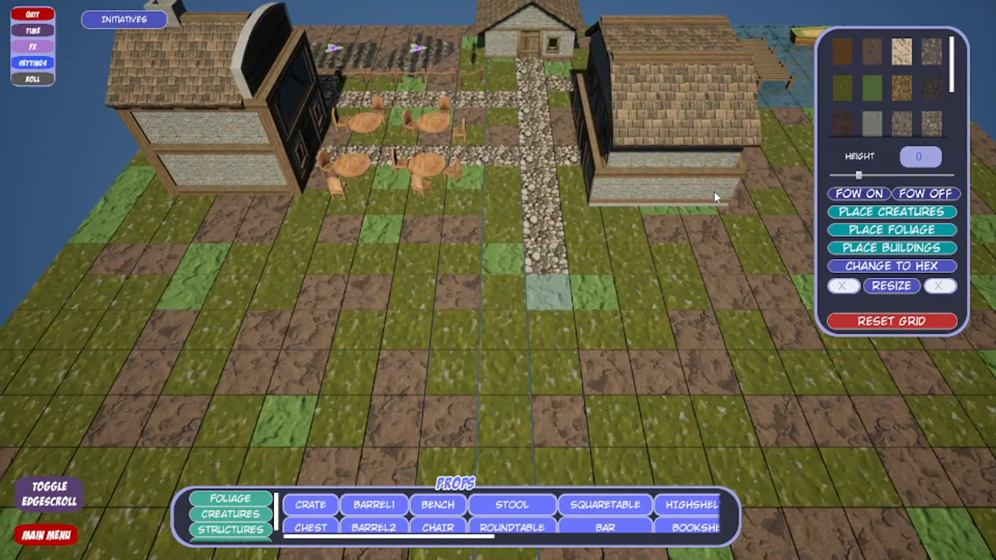
pyautogui.press('s')
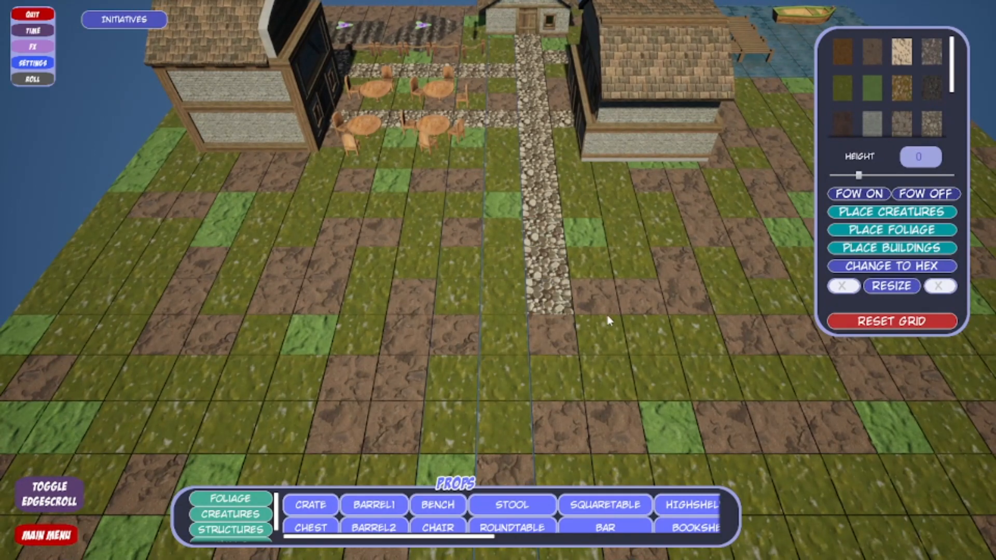
# - Cover a rectangular block of tiles at the end of the main path with Path texture to form a plaza
pyautogui.moveTo(495, 337)
pyautogui.mouseDown()
pyautogui.moveTo(626, 428)
pyautogui.moveTo(615, 360)
pyautogui.moveTo(671, 355)
pyautogui.moveTo(682, 389)
pyautogui.moveTo(720, 390)
pyautogui.mouseUp()
pyautogui.press('s')
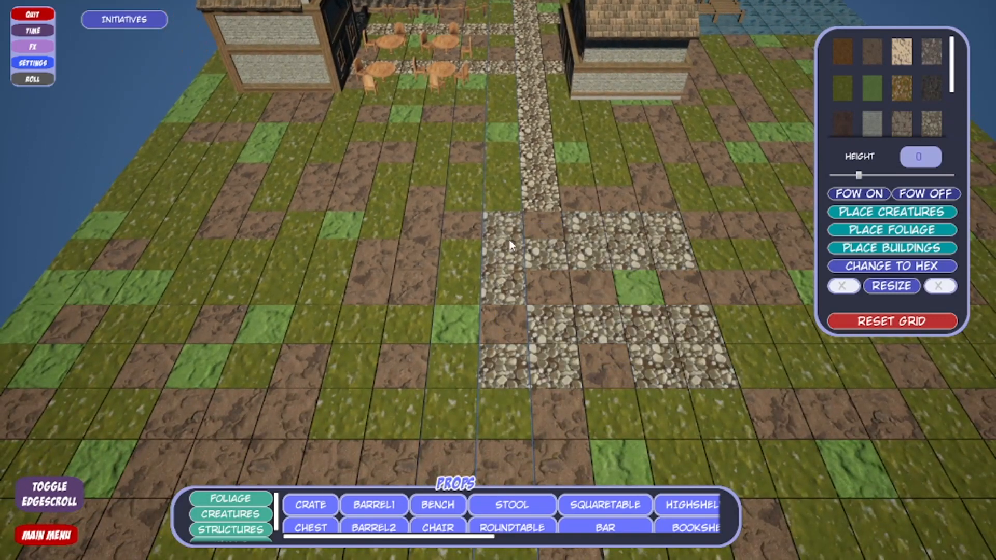
pyautogui.click(861, 59)
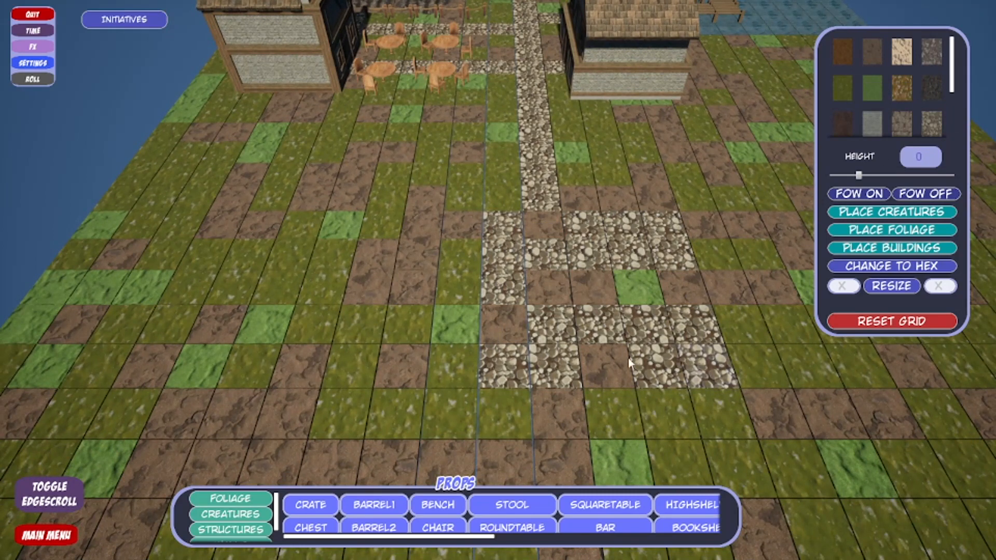
pyautogui.click(873, 62)
pyautogui.moveTo(716, 366); pyautogui.dragTo(489, 193)
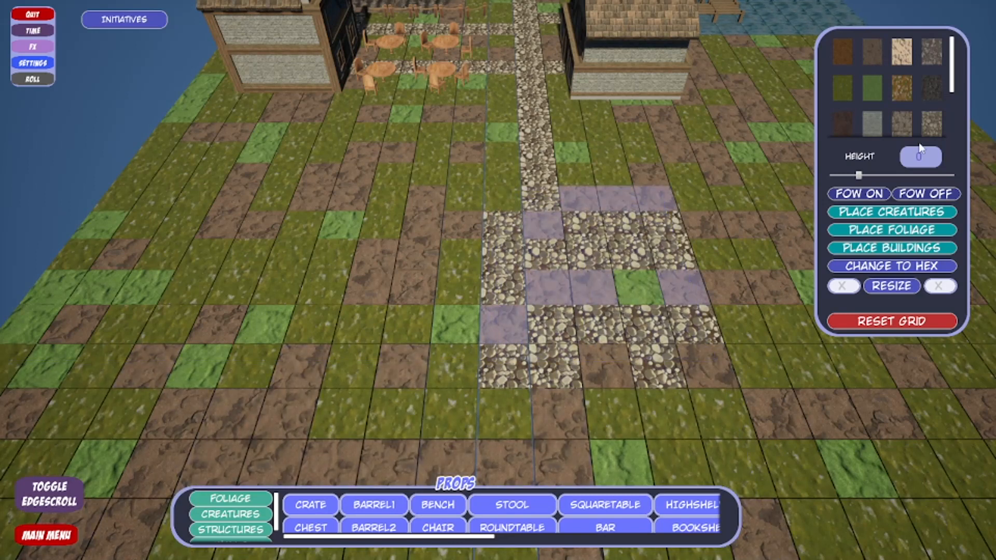
pyautogui.click(932, 123)
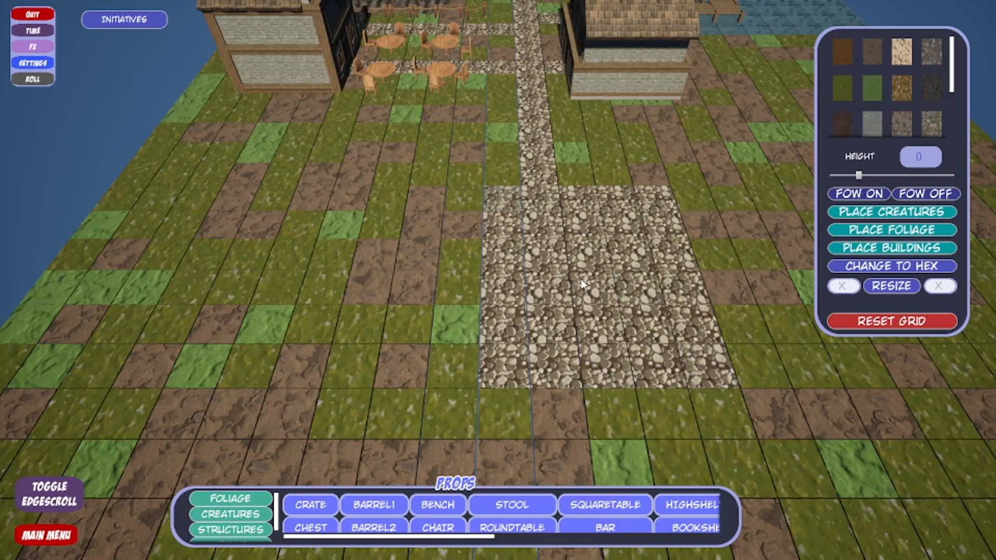
# - Place a Well1 structure in the middle of the stone plaza and set its scale to 1.556
pyautogui.scroll(-10, 565, 534)
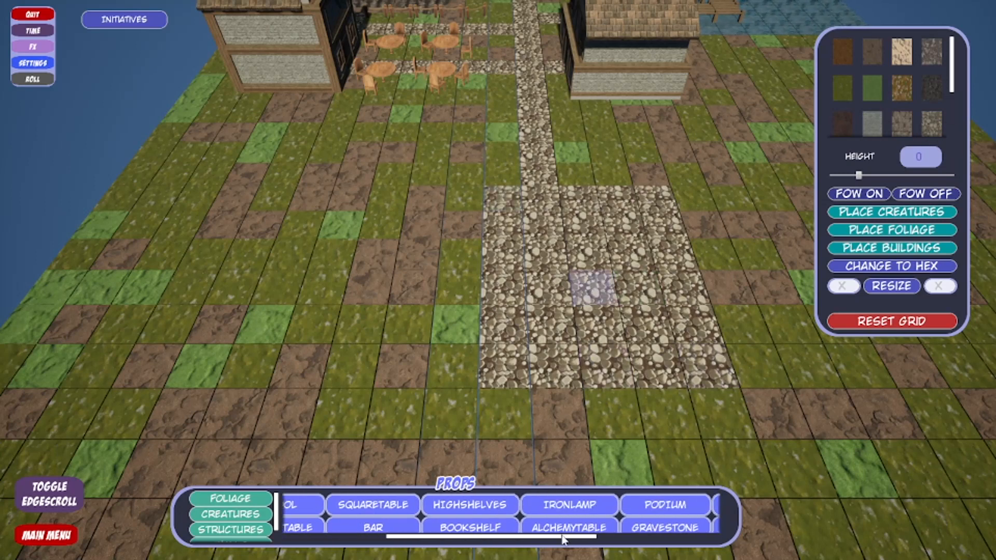
pyautogui.scroll(-3, 565, 534)
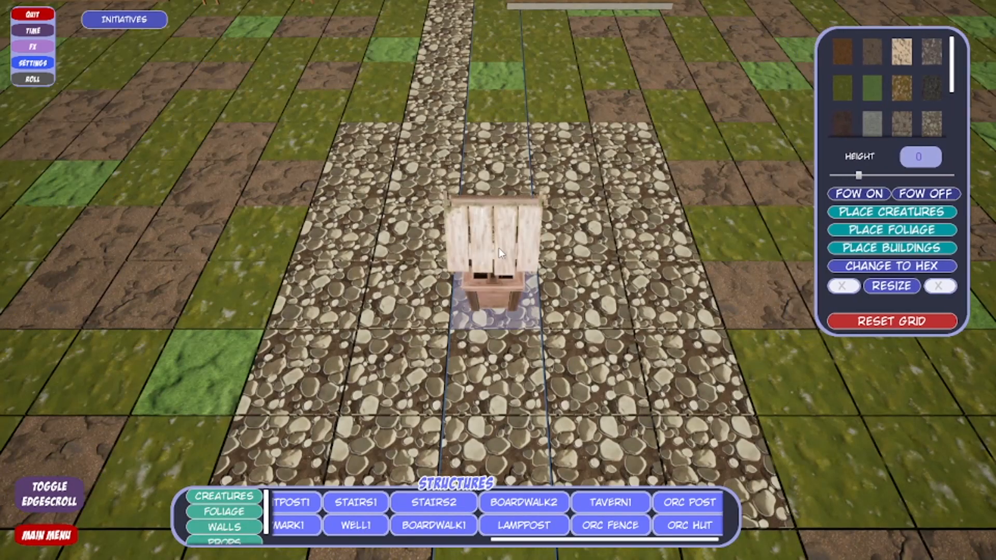
pyautogui.click(491, 291)
pyautogui.press('e')
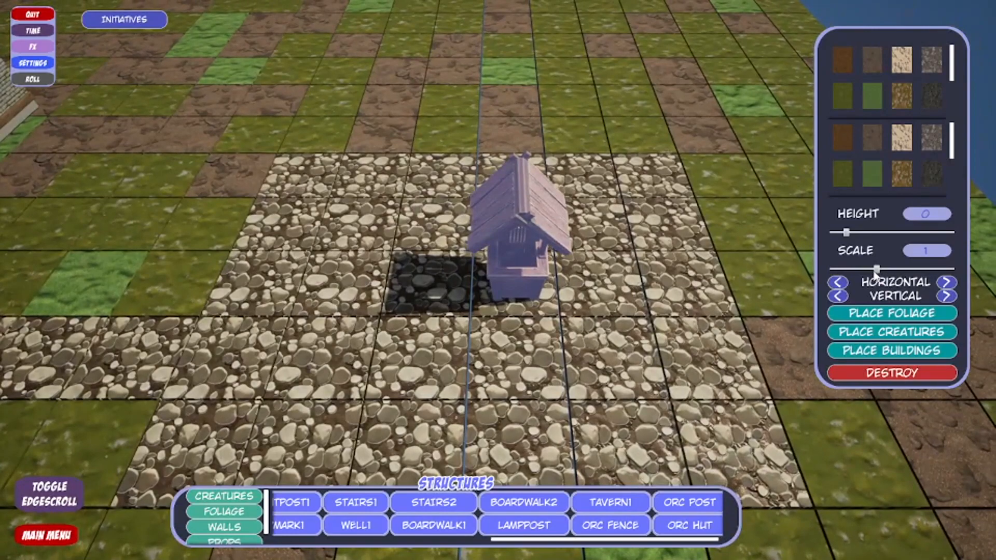
pyautogui.moveTo(876, 269); pyautogui.dragTo(911, 269)
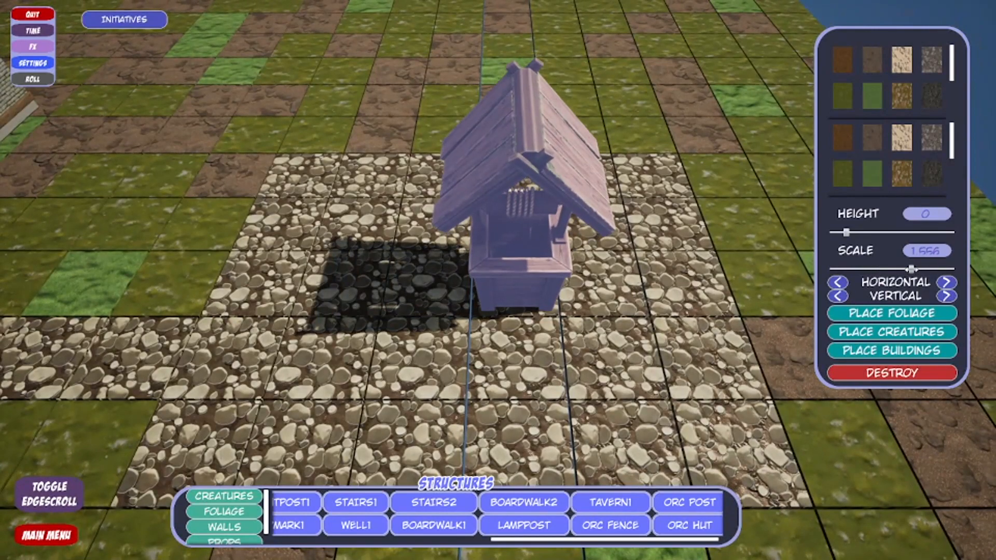
pyautogui.click(692, 286)
pyautogui.moveTo(687, 286); pyautogui.dragTo(587, 254)
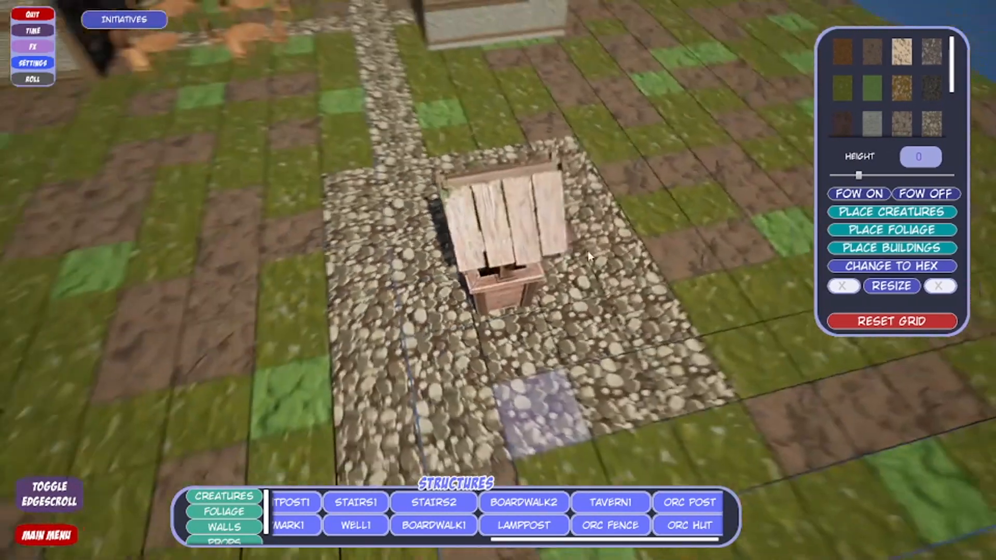
# - Place a Lit Lamp Post effect on the corner tile where the tavern path meets the main stone path
pyautogui.scroll(-10, 587, 253)
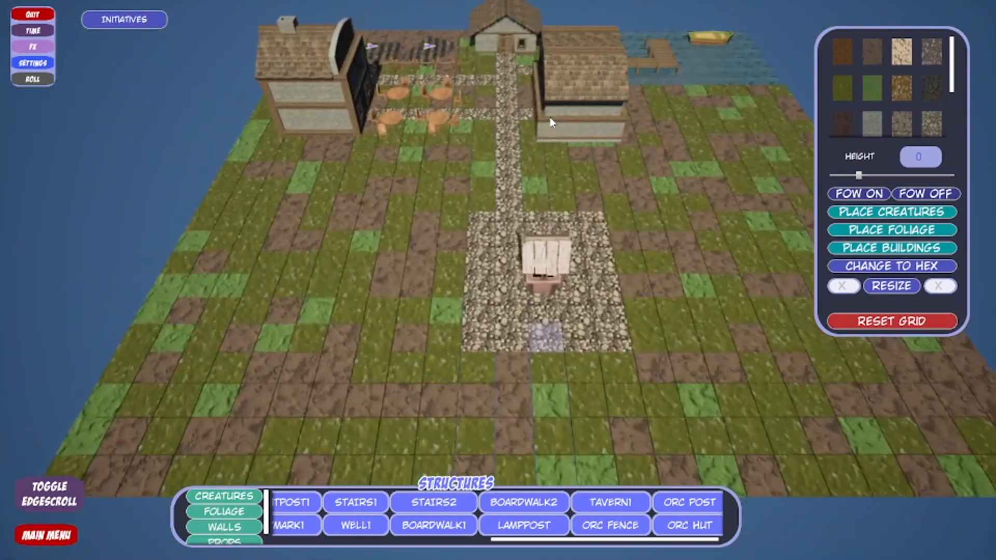
pyautogui.scroll(8, 477, 329)
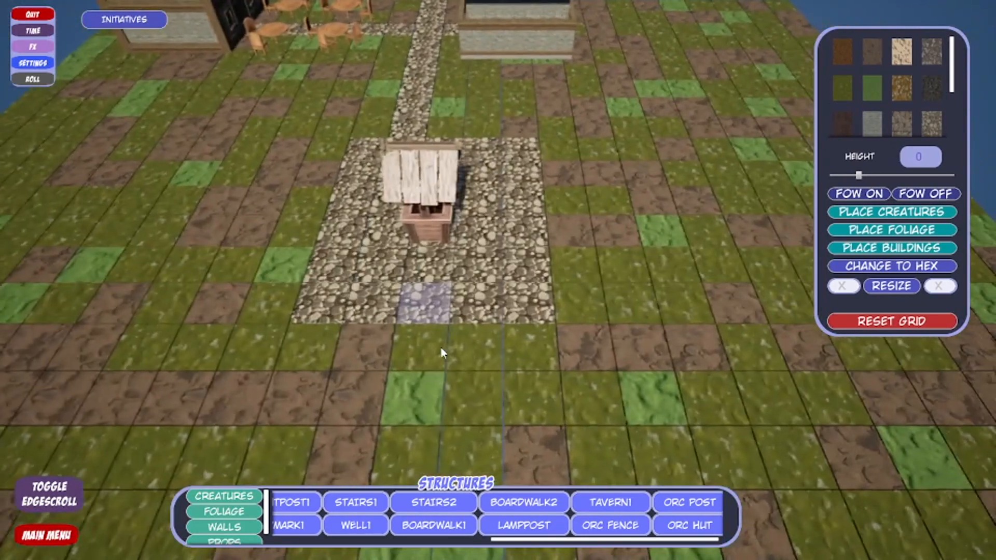
pyautogui.click(528, 332)
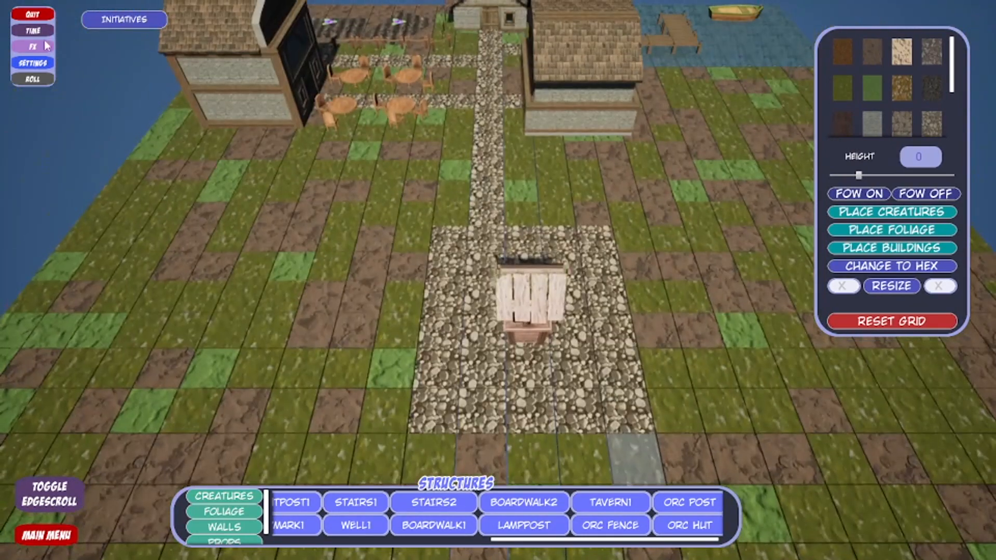
pyautogui.press('s')
pyautogui.scroll(3, 45, 41)
pyautogui.press('a')
pyautogui.press('w')
pyautogui.press('d')
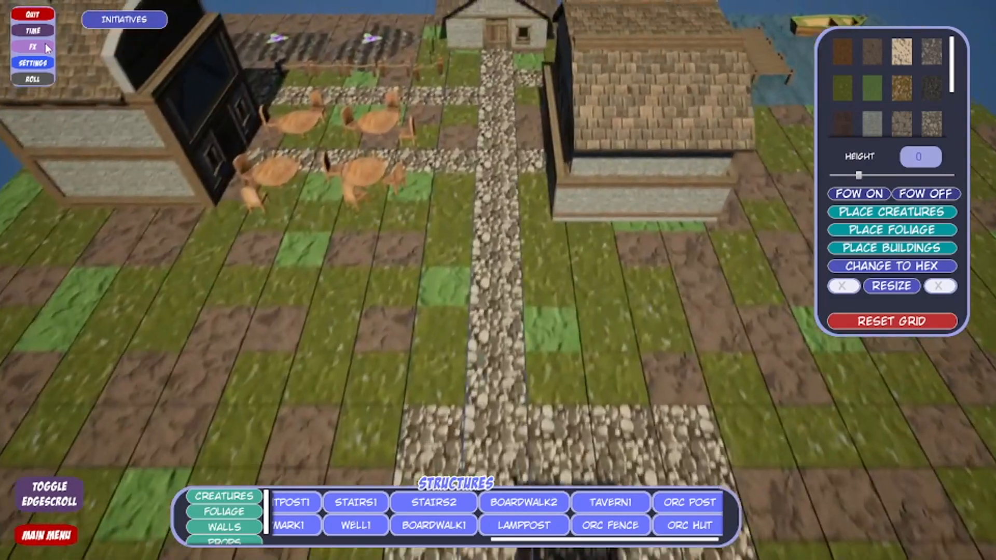
pyautogui.click(34, 47)
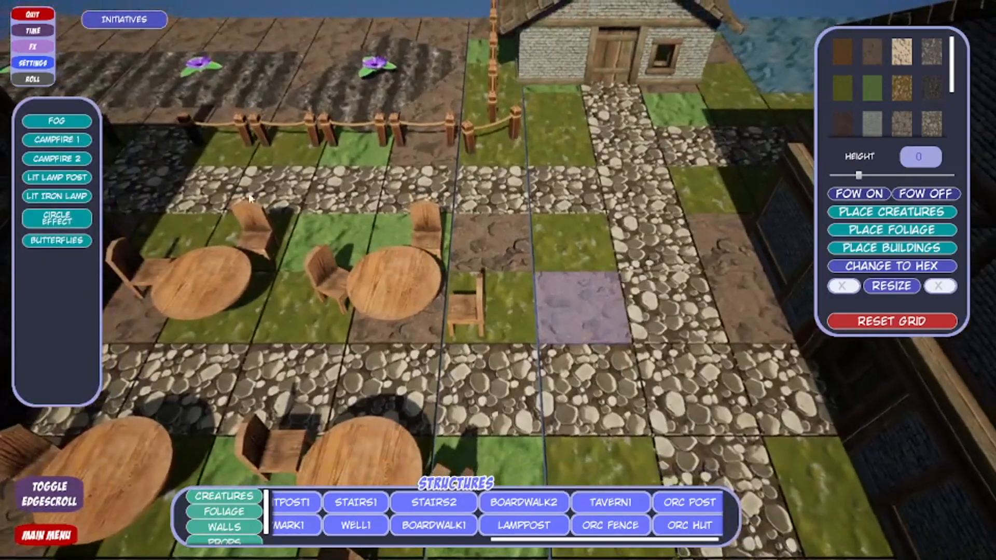
pyautogui.click(61, 194)
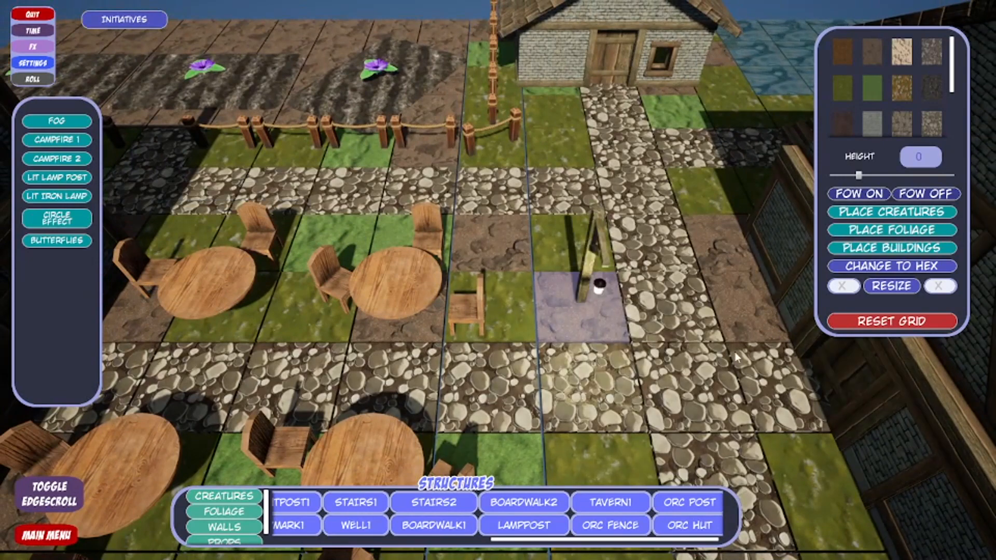
pyautogui.press('w')
pyautogui.press('d')
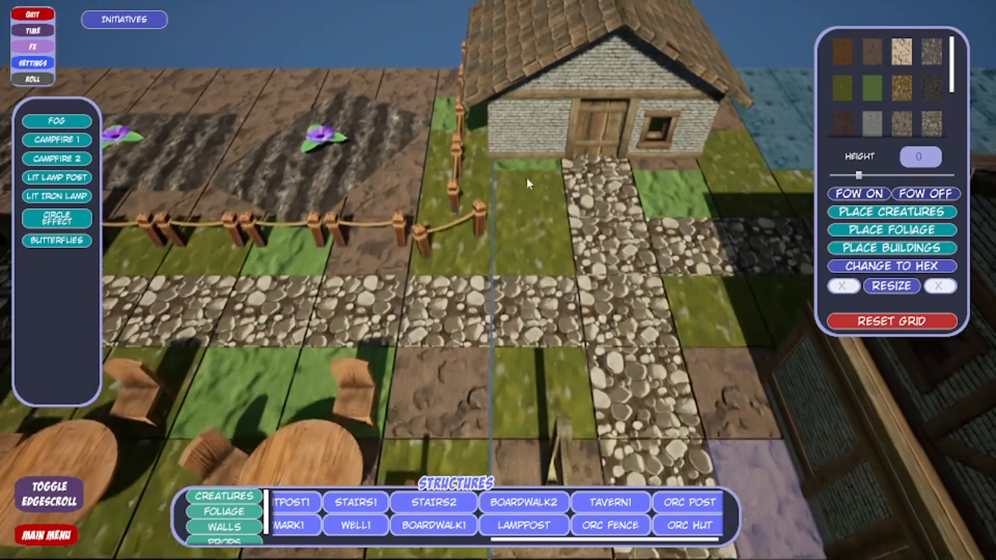
pyautogui.click(66, 175)
pyautogui.click(539, 95)
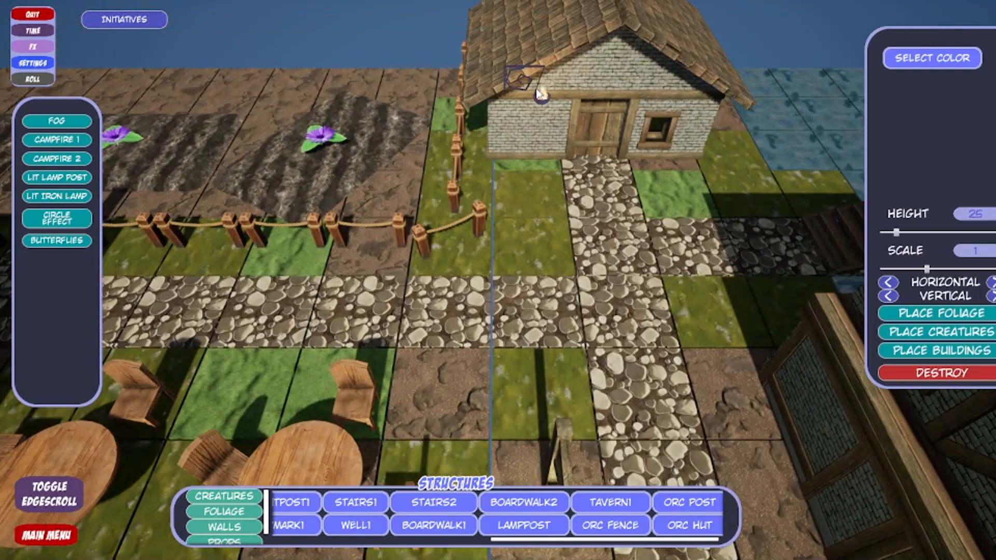
pyautogui.click(928, 372)
pyautogui.click(527, 167)
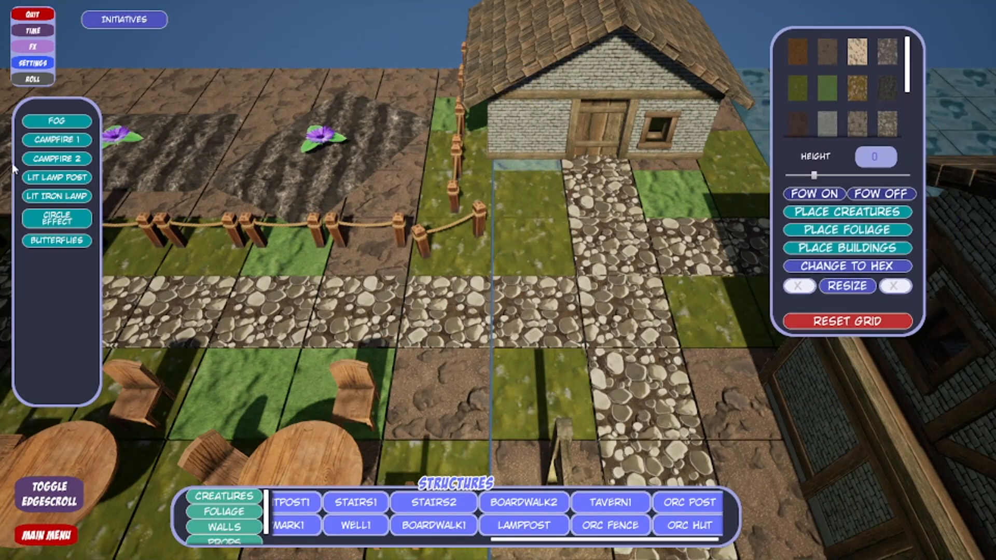
# - Place a Lit Lamp Post beside the small house's entrance path and rotate it horizontally so its lantern hangs toward the door
pyautogui.click(552, 221)
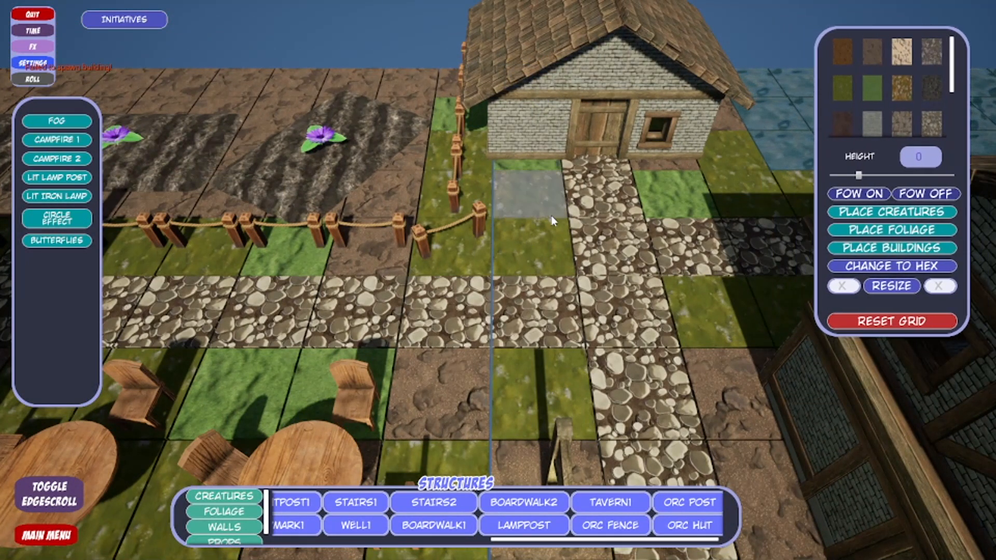
pyautogui.click(57, 177)
pyautogui.click(533, 169)
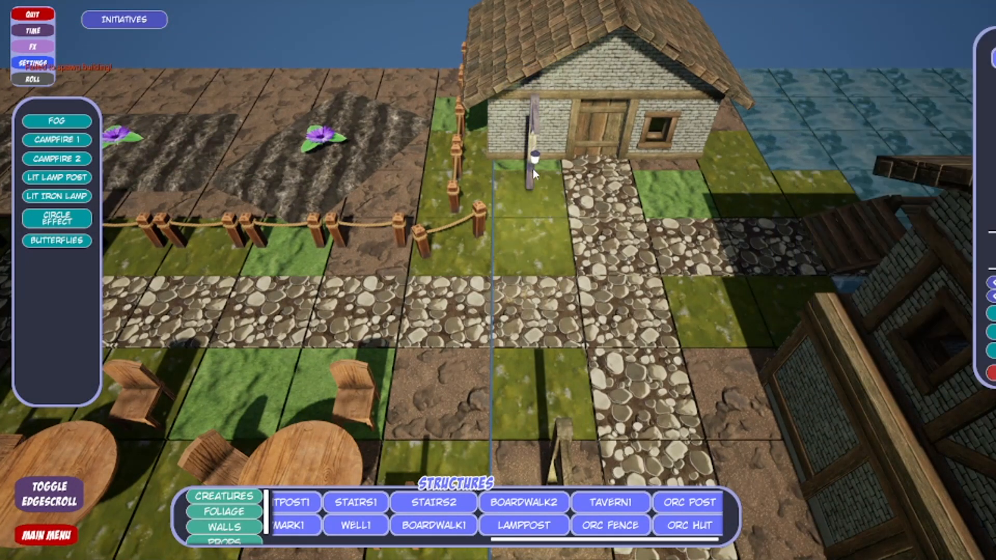
pyautogui.click(533, 169)
pyautogui.click(837, 281)
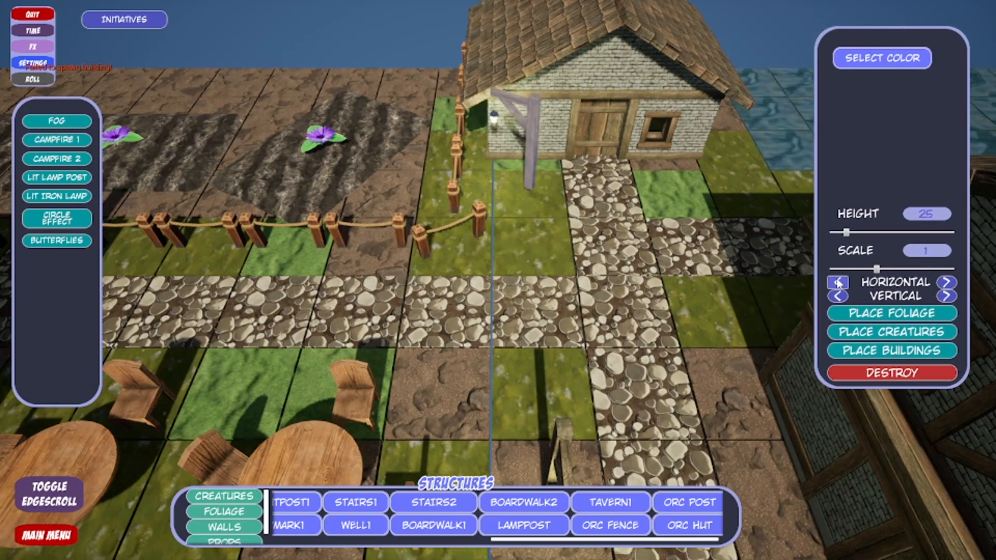
pyautogui.click(837, 282)
pyautogui.click(837, 283)
pyautogui.click(838, 283)
# - Rotate the lamp post at the tavern path corner horizontally so its lantern hangs over the main stone path
pyautogui.click(568, 449)
pyautogui.press('s')
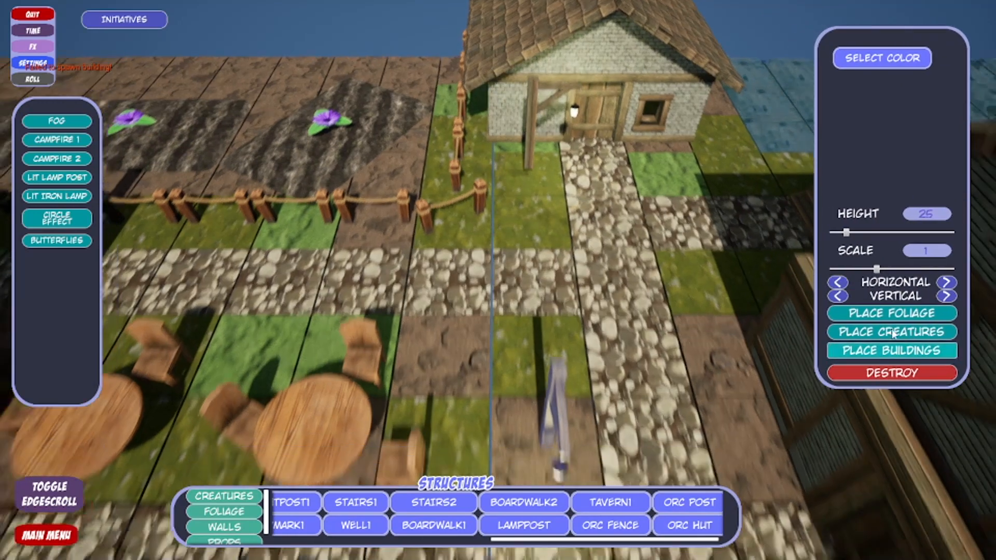
pyautogui.click(838, 283)
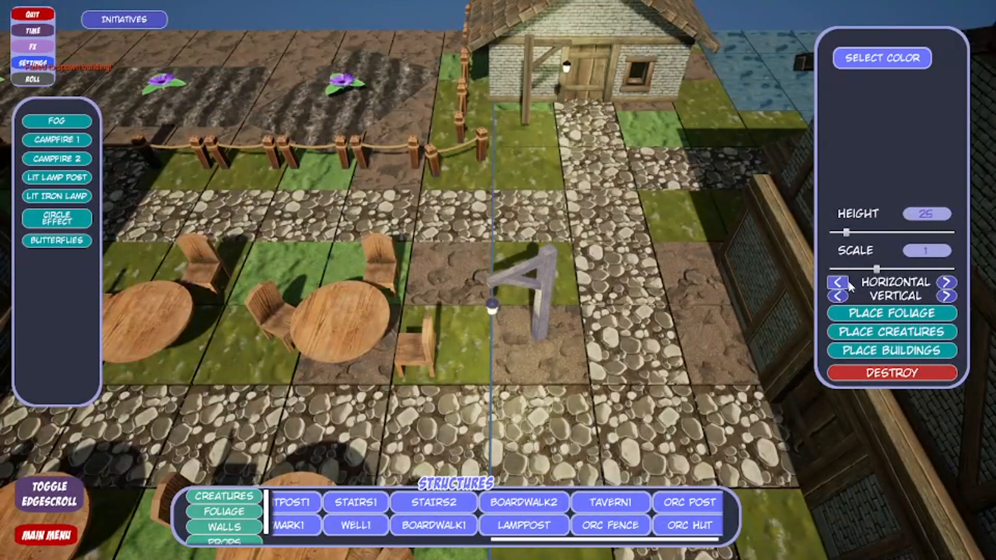
pyautogui.click(946, 281)
pyautogui.click(946, 282)
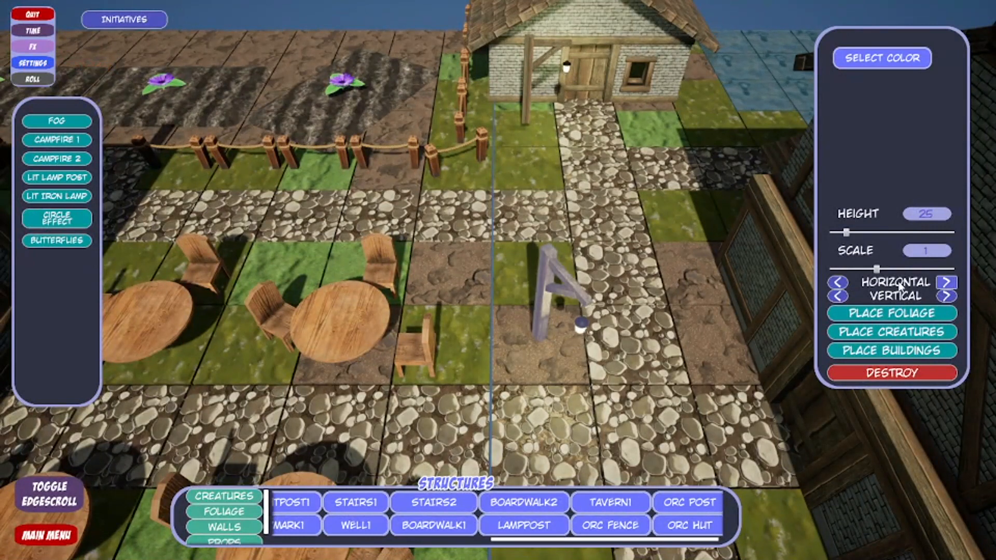
# - Change the light color of the tavern-corner lamp post to a near-white tone
pyautogui.click(874, 57)
pyautogui.click(774, 177)
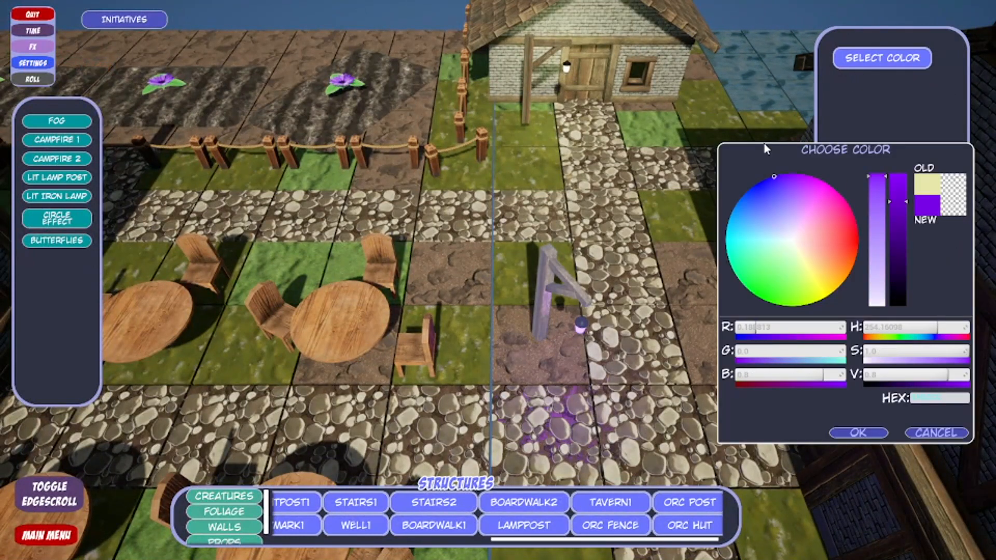
pyautogui.moveTo(764, 144); pyautogui.dragTo(785, 239)
pyautogui.click(866, 430)
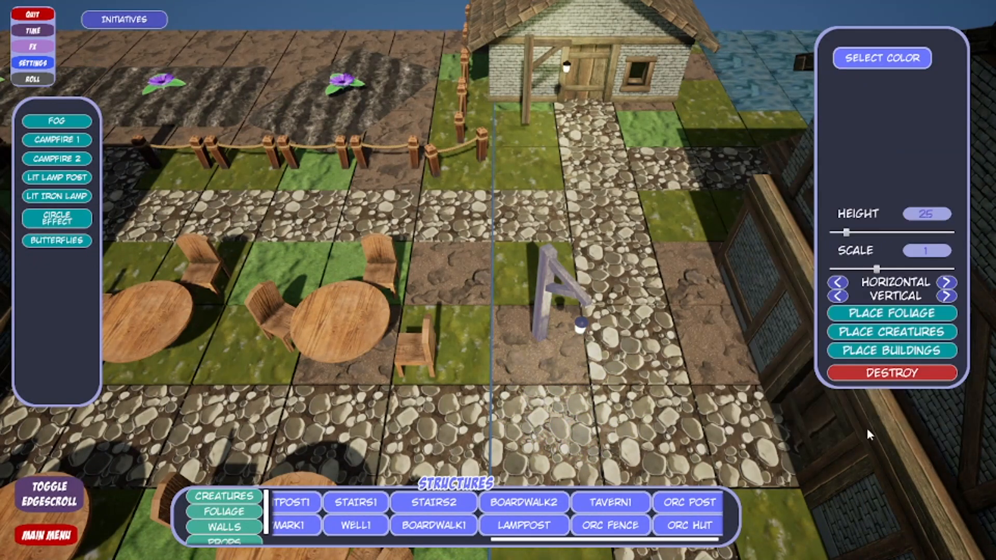
# - Look over the open ground around the well plaza and browse the available structures for the next building
pyautogui.click(438, 244)
pyautogui.press('s')
pyautogui.scroll(-3, 425, 241)
pyautogui.press('a')
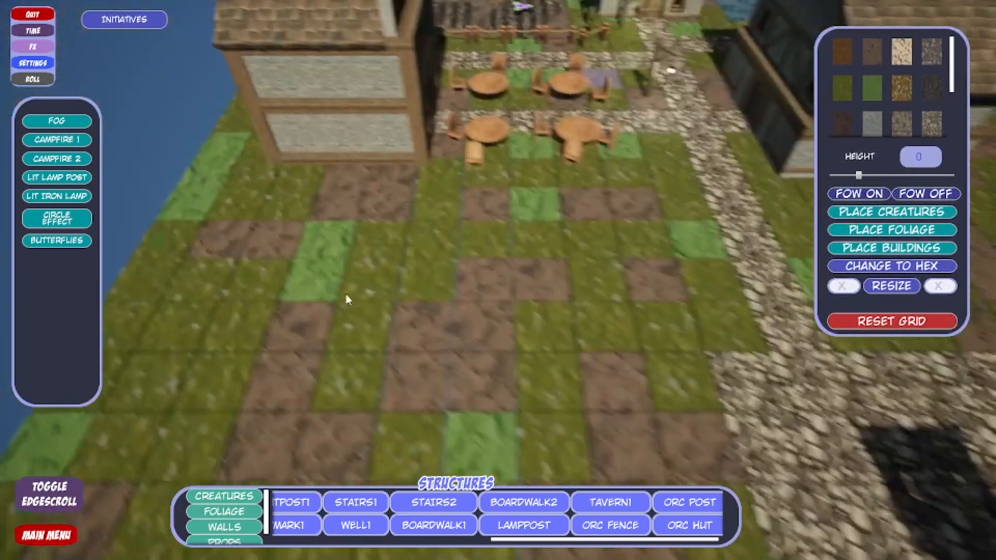
pyautogui.scroll(-2, 363, 305)
pyautogui.click(409, 318)
pyautogui.press('d')
pyautogui.press('s')
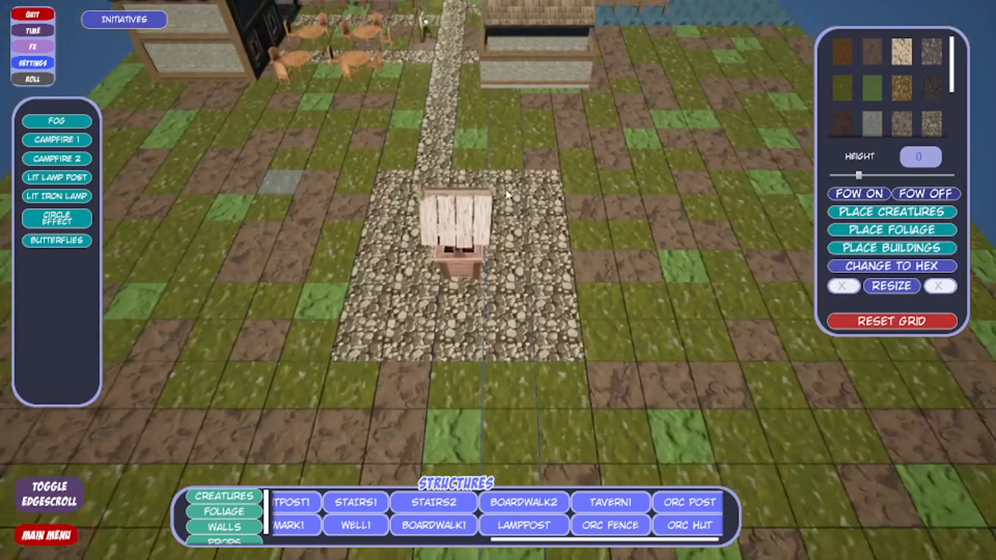
pyautogui.press('a')
pyautogui.scroll(-3, 511, 192)
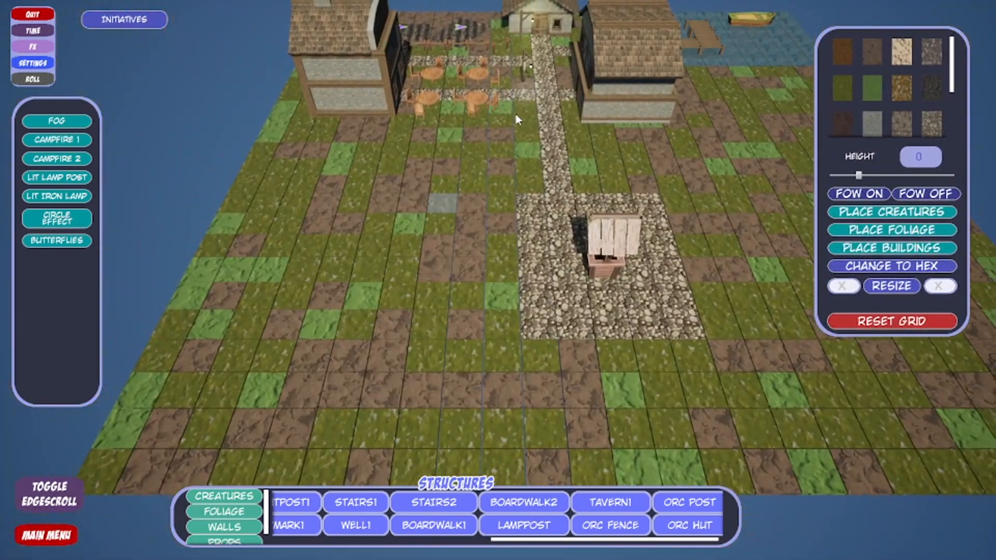
pyautogui.scroll(5, 453, 234)
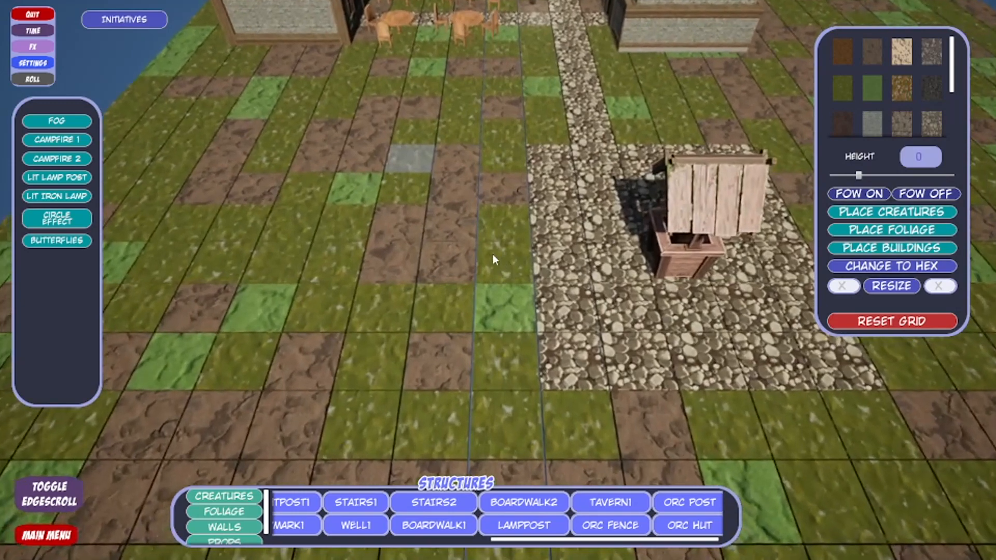
pyautogui.scroll(-3, 493, 254)
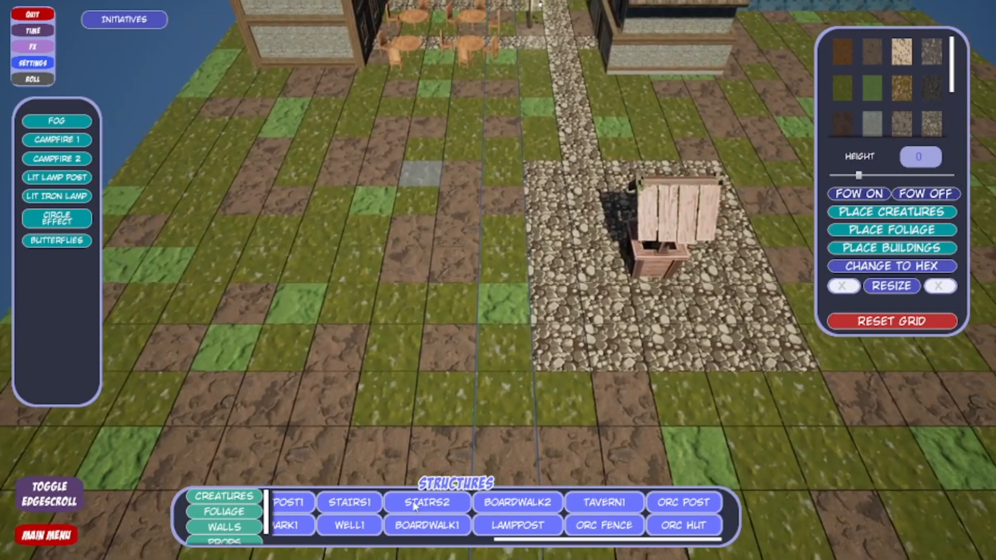
pyautogui.scroll(-1, 425, 506)
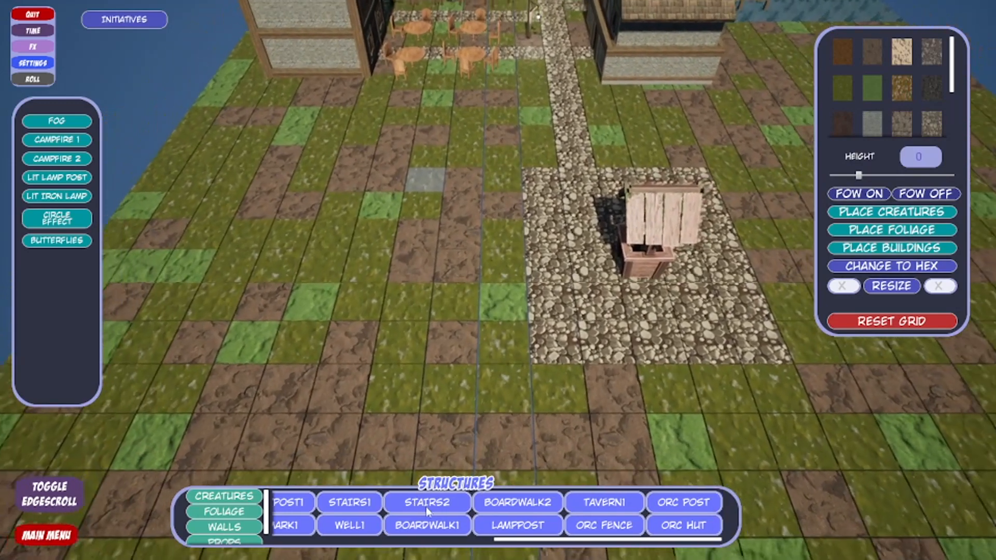
pyautogui.scroll(5, 430, 514)
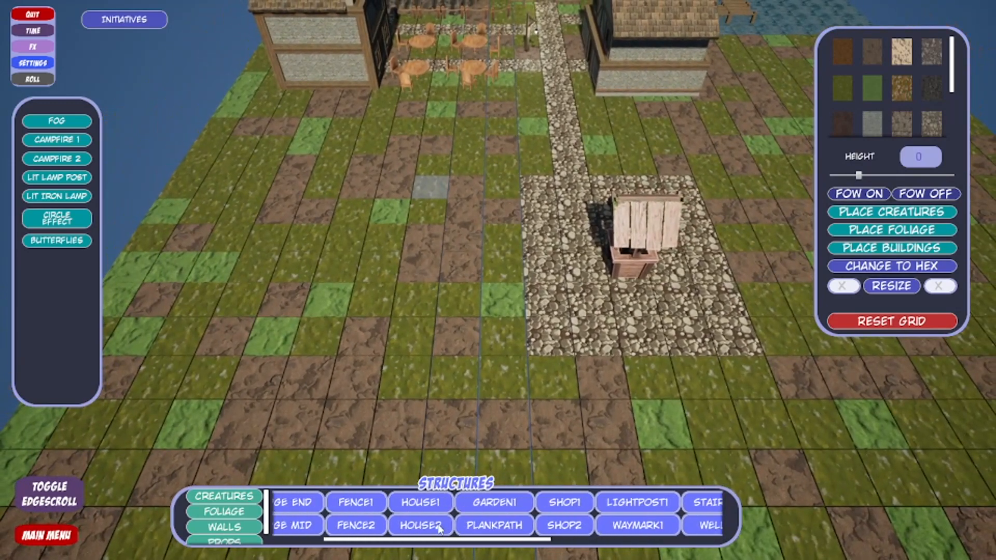
pyautogui.scroll(3, 438, 528)
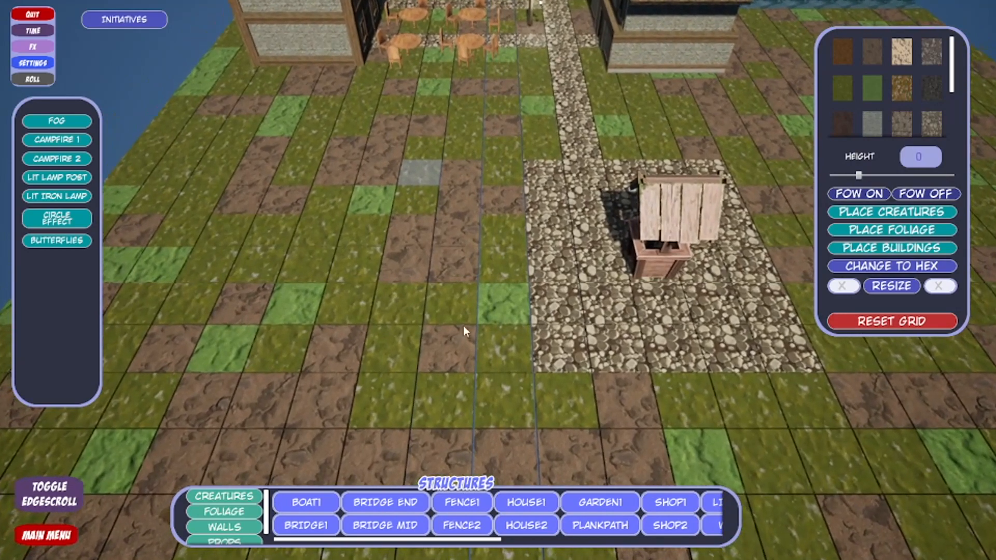
# - Cover a straight row of five tiles leading away from the tavern-side edge of the well plaza with Path texture
pyautogui.press('a')
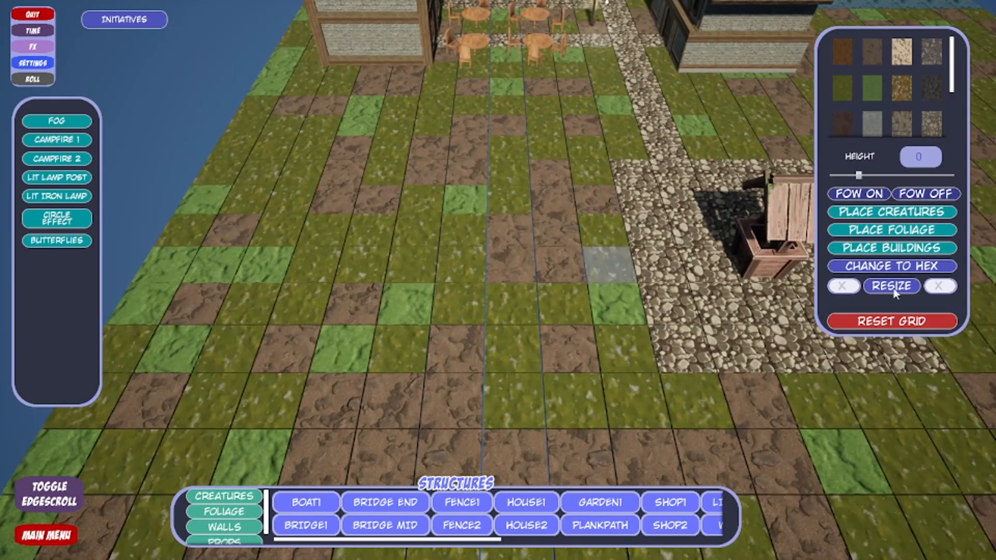
pyautogui.click(937, 118)
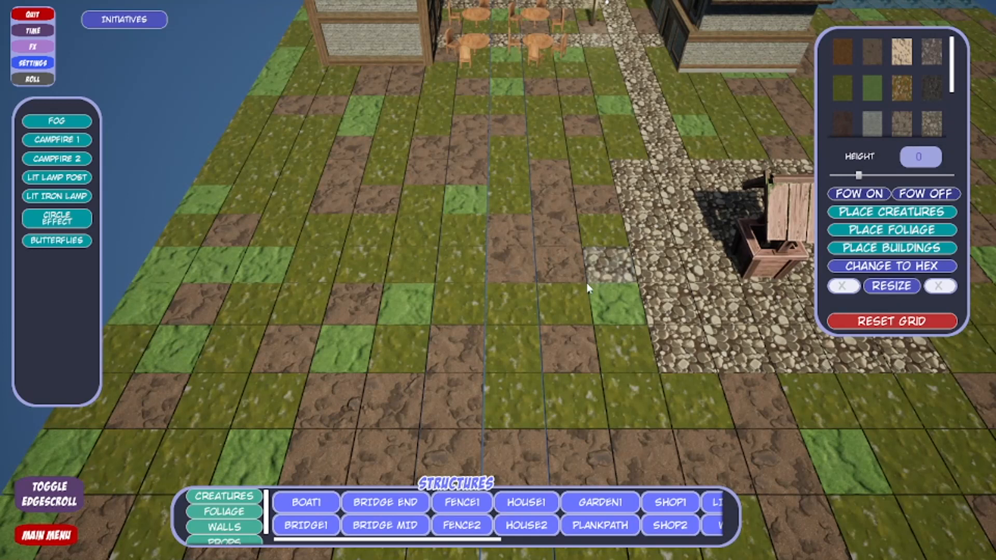
pyautogui.click(562, 267)
pyautogui.click(935, 120)
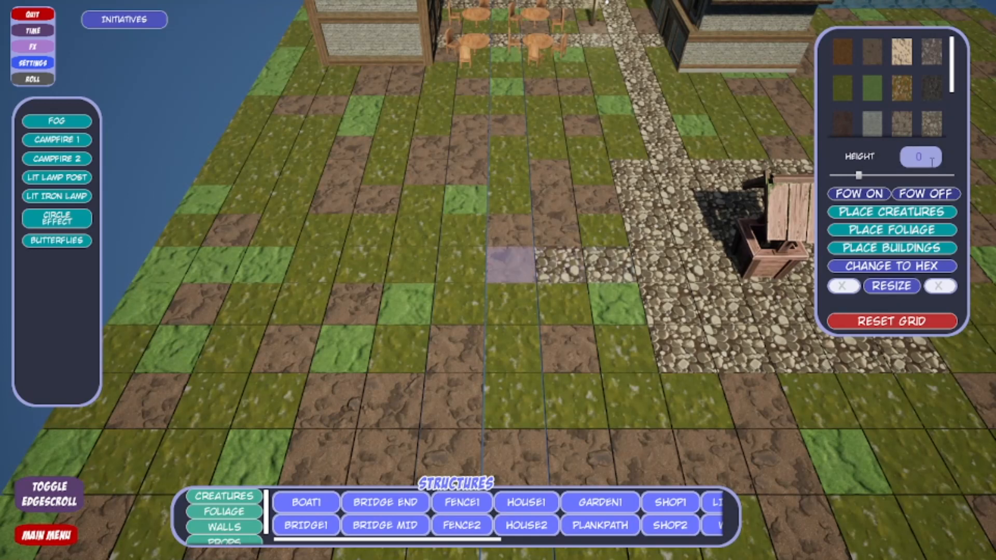
pyautogui.click(529, 262)
pyautogui.click(461, 263)
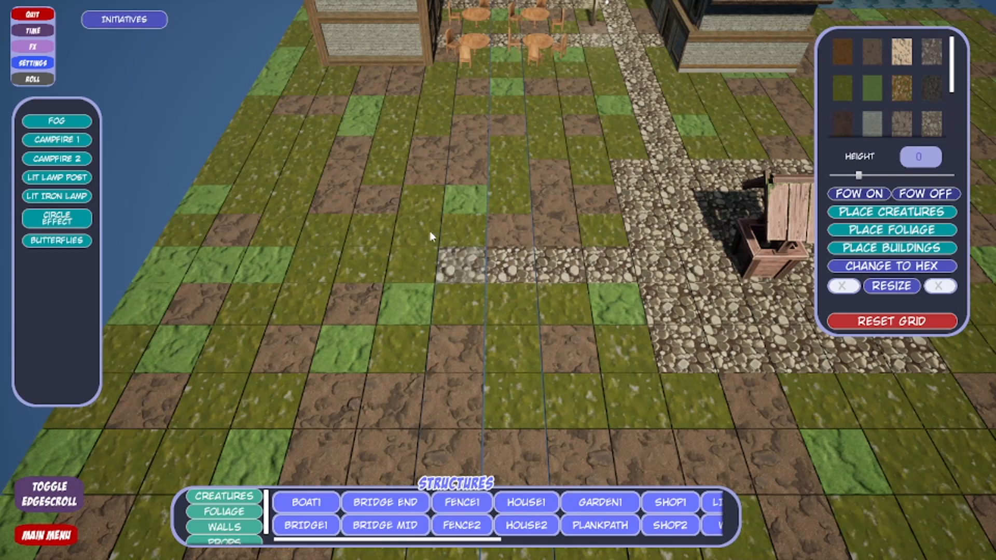
pyautogui.click(412, 265)
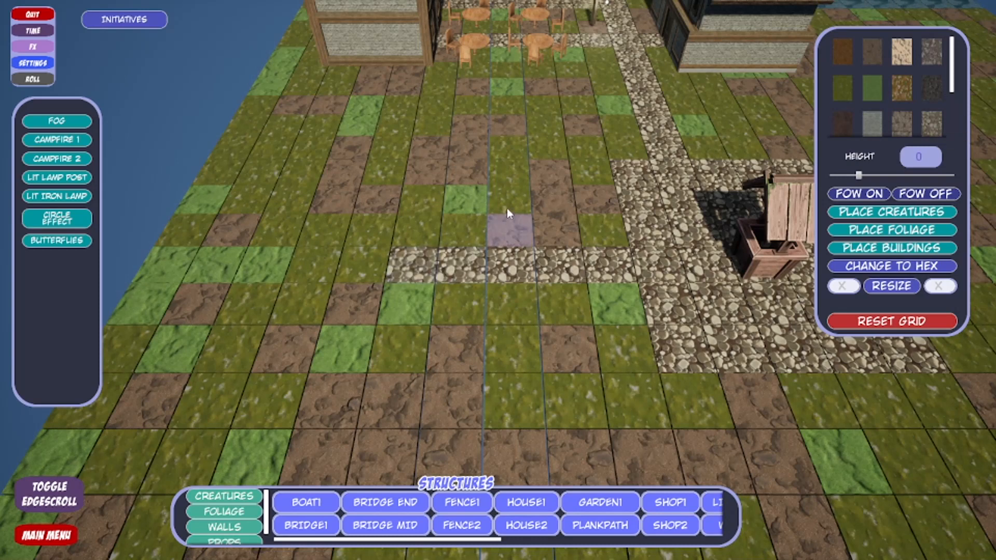
# - Try a House1 structure beside the new path row, and destroy it
pyautogui.click(476, 501)
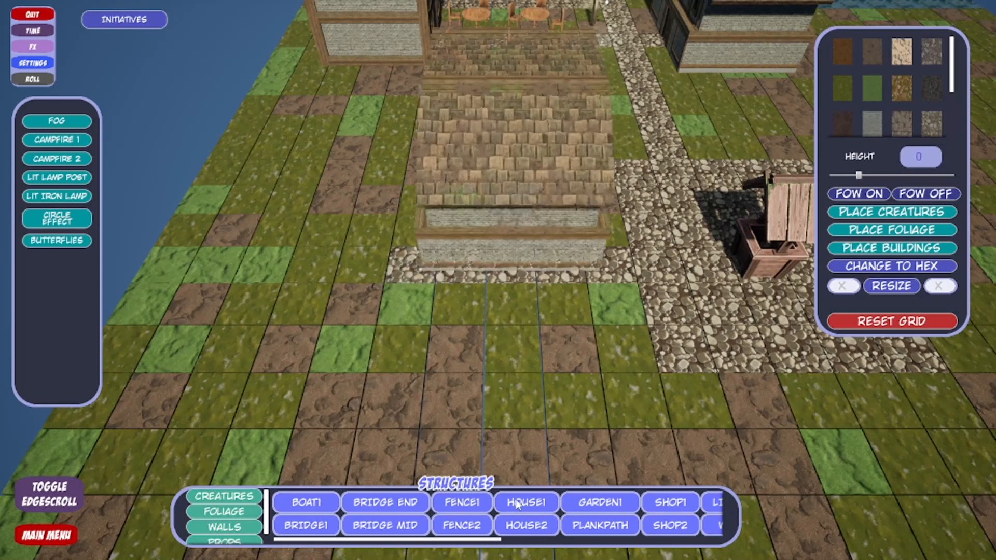
pyautogui.click(540, 176)
pyautogui.press('d')
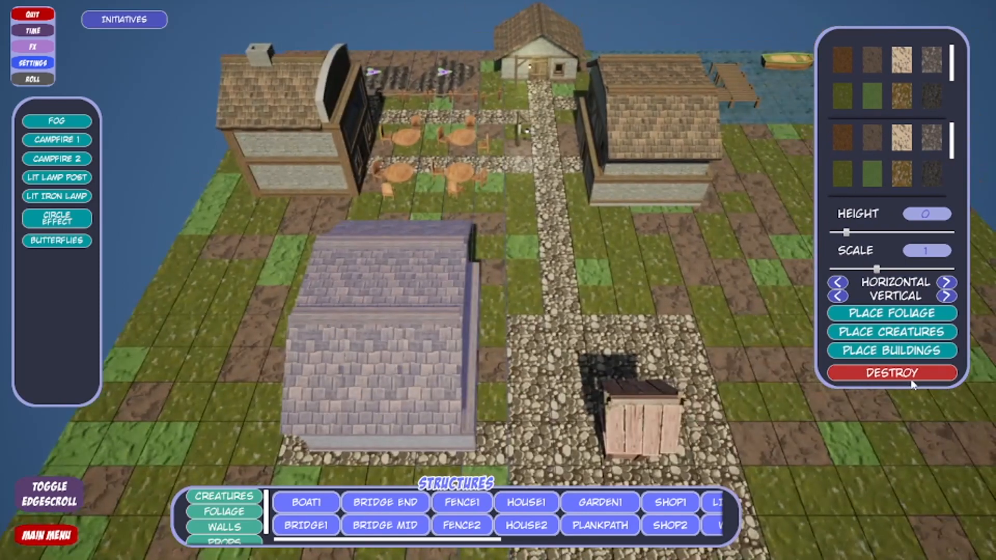
pyautogui.click(910, 375)
# - Try a House2 structure directly against the new path row, and destroy it
pyautogui.press('s')
pyautogui.press('a')
pyautogui.click(508, 226)
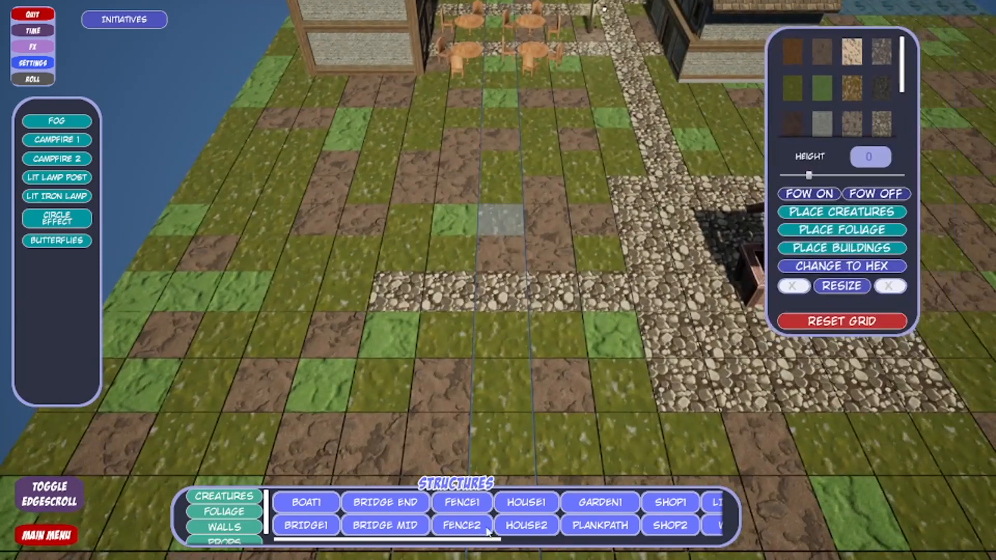
pyautogui.click(552, 522)
pyautogui.click(527, 226)
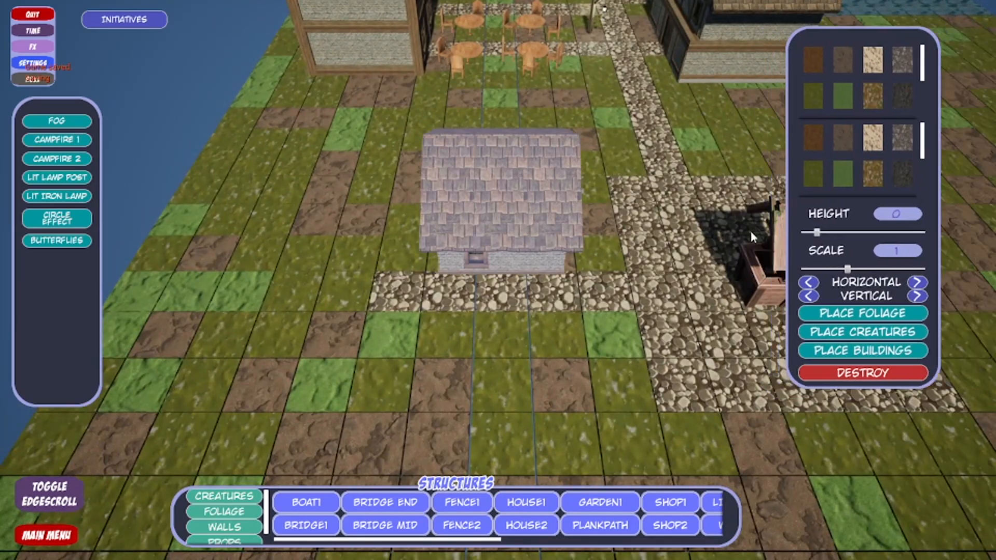
pyautogui.click(892, 372)
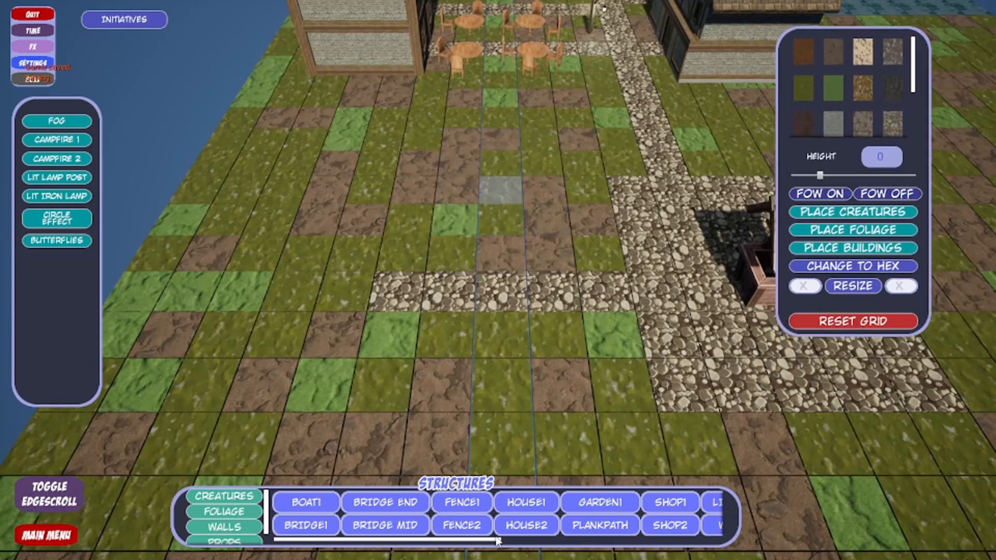
# - Place a House2 set back from the new path row and rotate it horizontally so its door faces the path
pyautogui.click(503, 200)
pyautogui.click(505, 205)
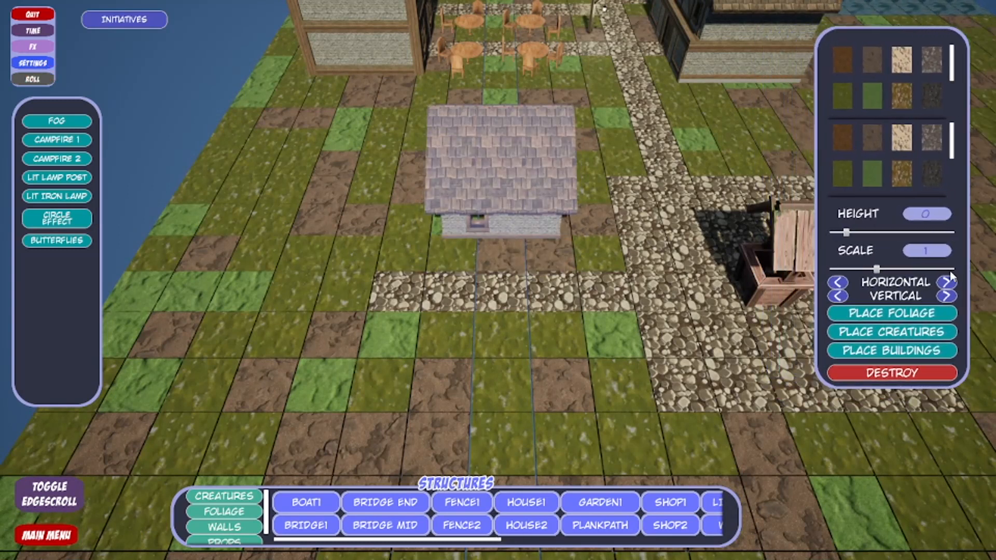
pyautogui.click(952, 281)
pyautogui.click(952, 282)
pyautogui.click(952, 282)
pyautogui.click(952, 282)
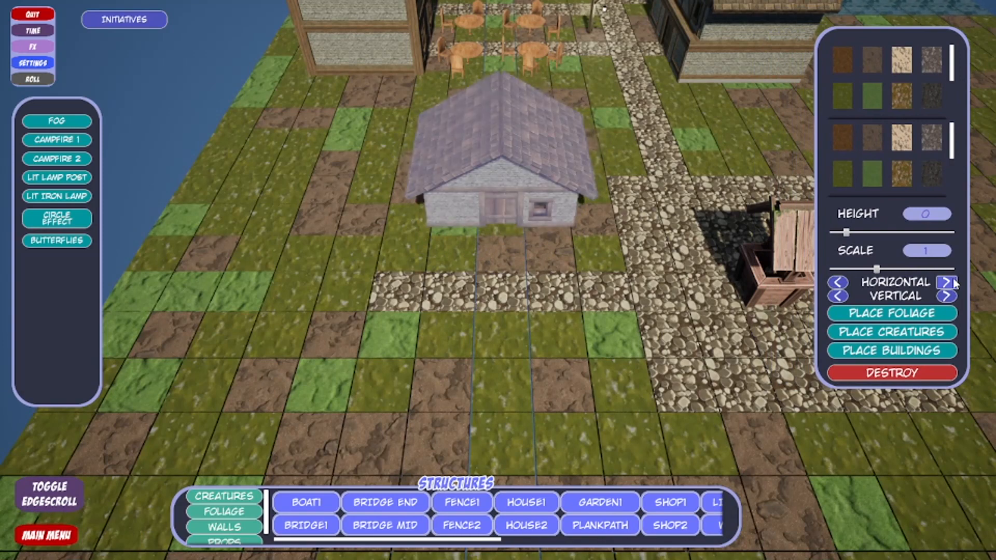
# - Connect the small house's door to the path row by covering the tiles between them with Path texture
pyautogui.click(503, 258)
pyautogui.click(516, 241)
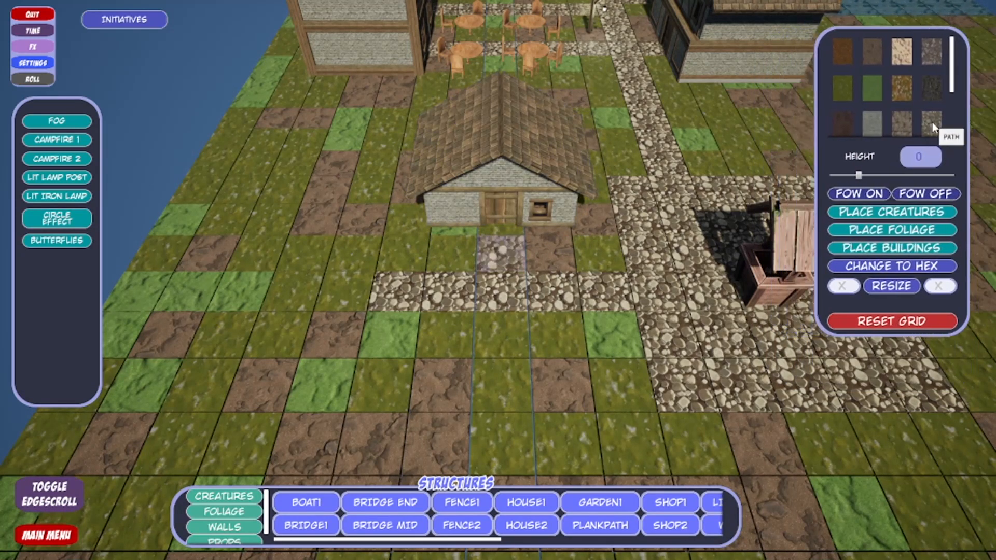
pyautogui.click(521, 232)
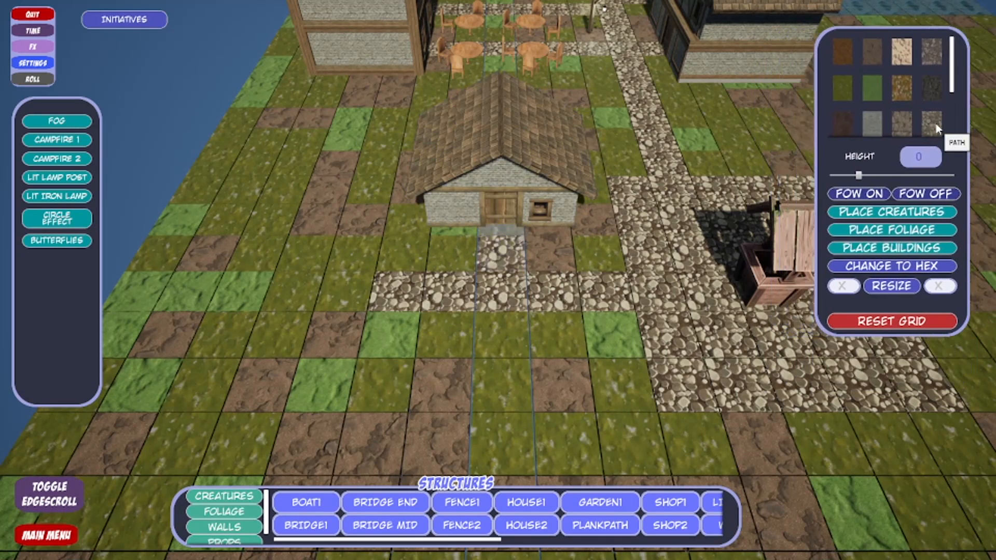
# - Extend the path row past the small house to the outer edge of the map with Path texture
pyautogui.press('a')
pyautogui.moveTo(528, 285); pyautogui.dragTo(269, 314)
pyautogui.press('a')
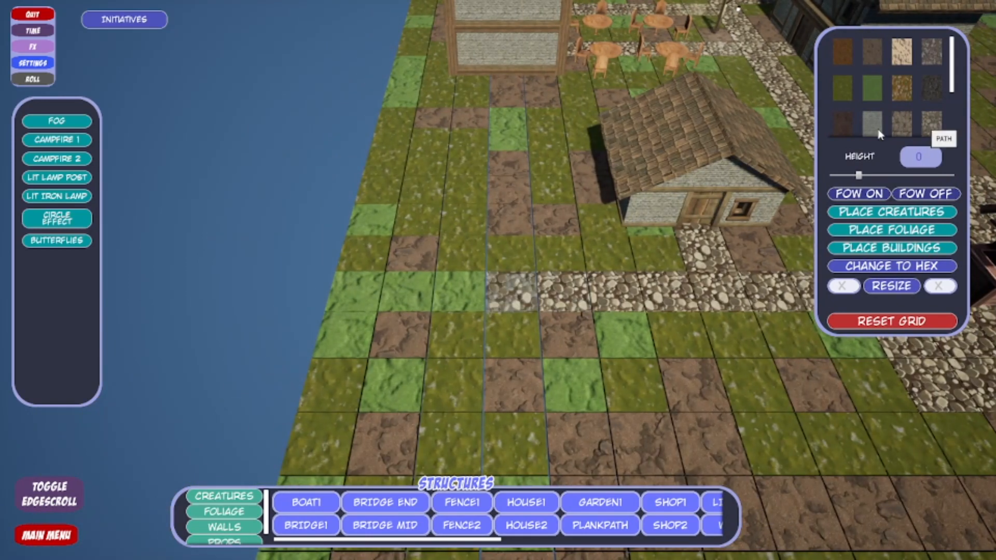
pyautogui.click(478, 300)
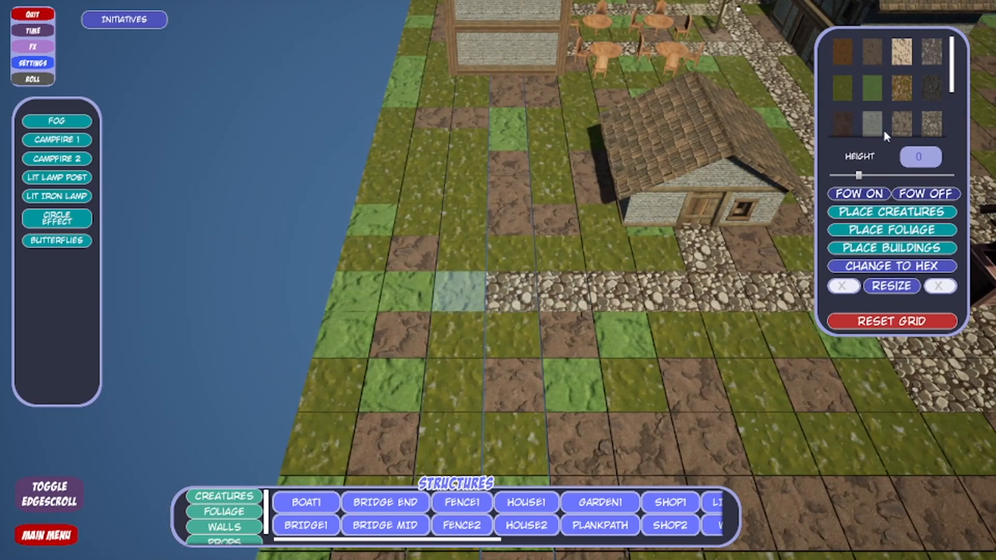
pyautogui.click(929, 124)
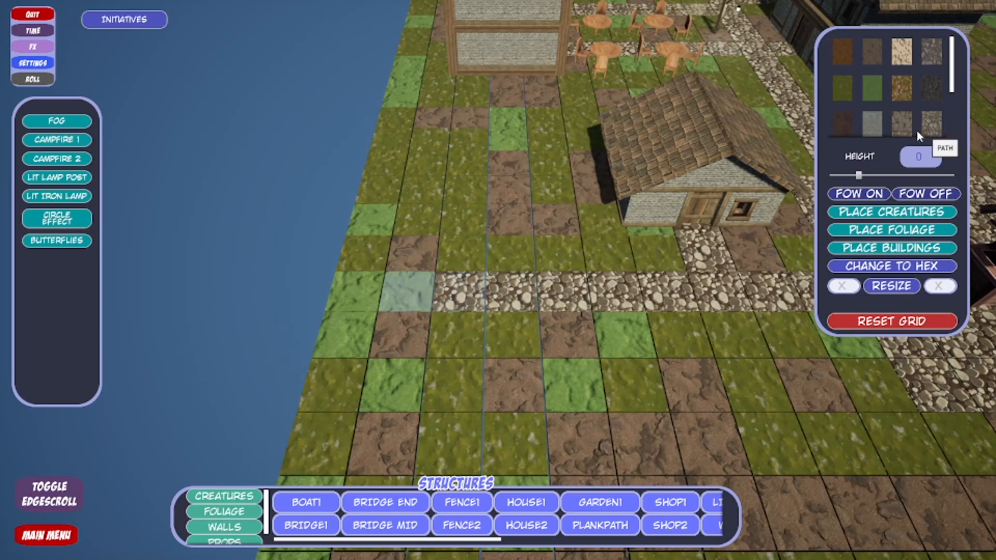
pyautogui.click(418, 297)
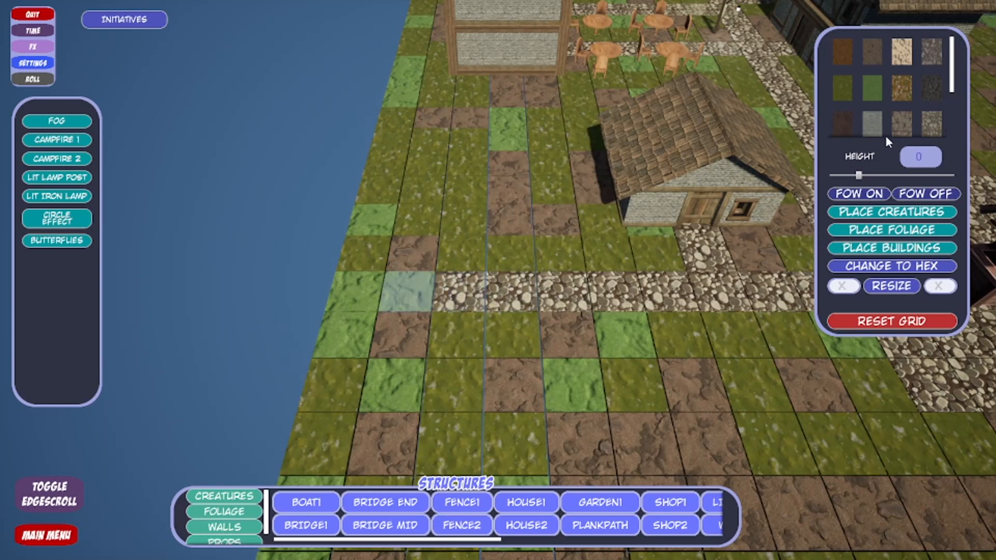
pyautogui.click(934, 126)
pyautogui.click(930, 123)
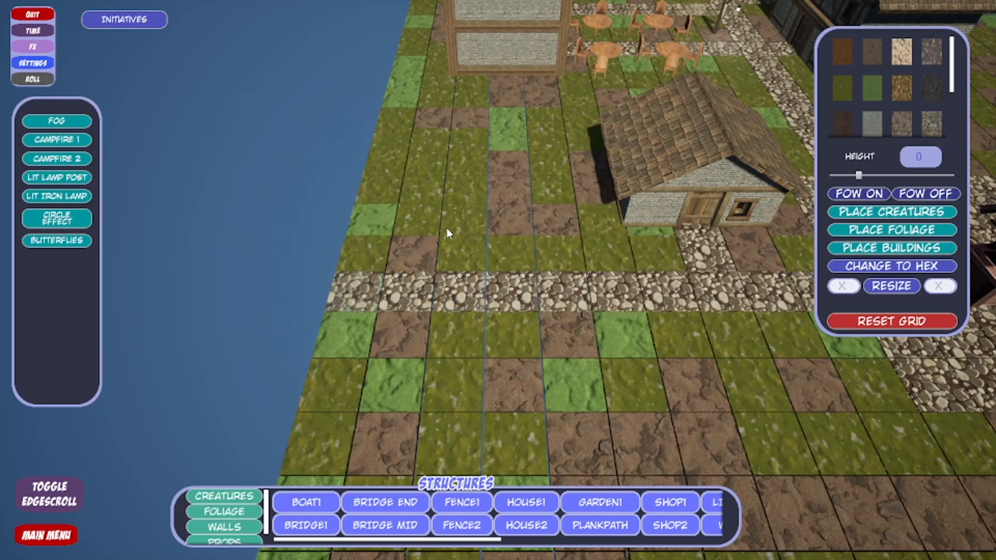
# - Try a second House2 near the map's outer edge with horizontal and vertical rotations, and destroy it
pyautogui.click(525, 524)
pyautogui.click(494, 214)
pyautogui.click(945, 283)
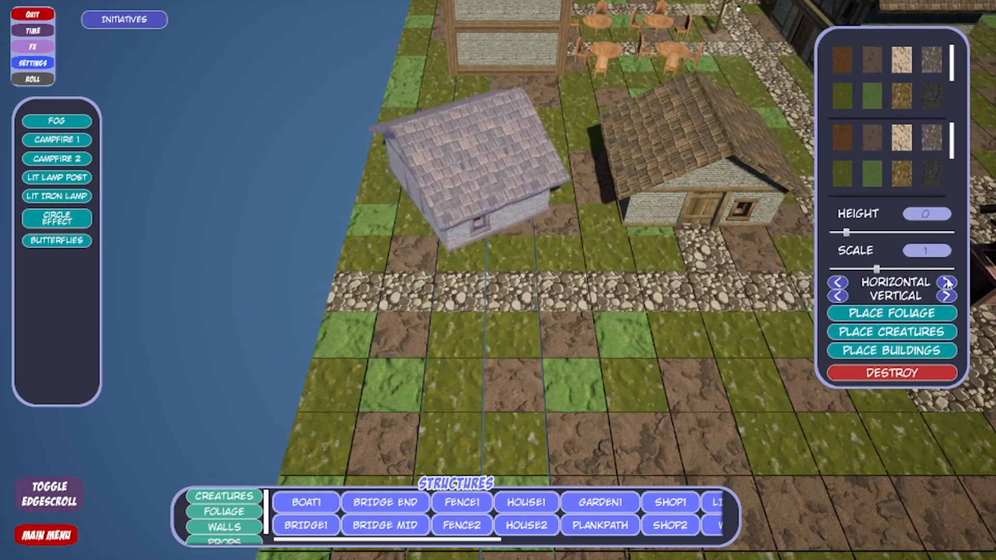
pyautogui.click(945, 283)
pyautogui.click(945, 282)
pyautogui.click(945, 282)
pyautogui.click(945, 283)
pyautogui.click(945, 295)
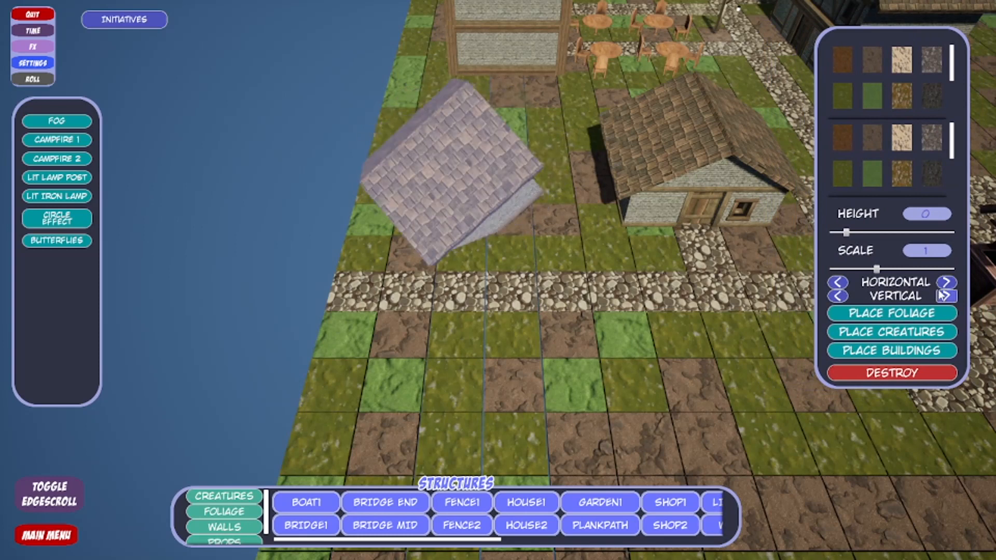
pyautogui.click(838, 296)
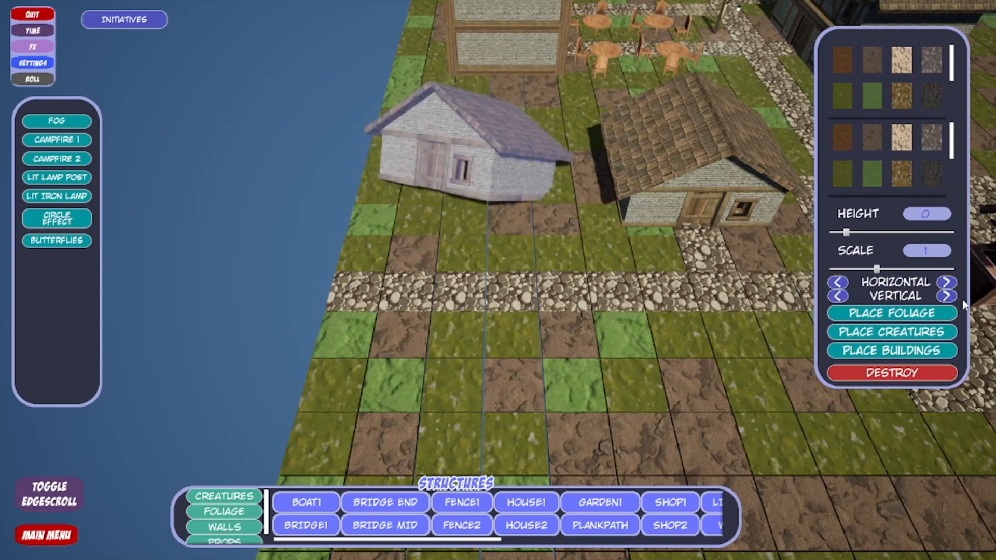
pyautogui.click(945, 295)
pyautogui.click(945, 295)
pyautogui.click(945, 285)
pyautogui.click(944, 287)
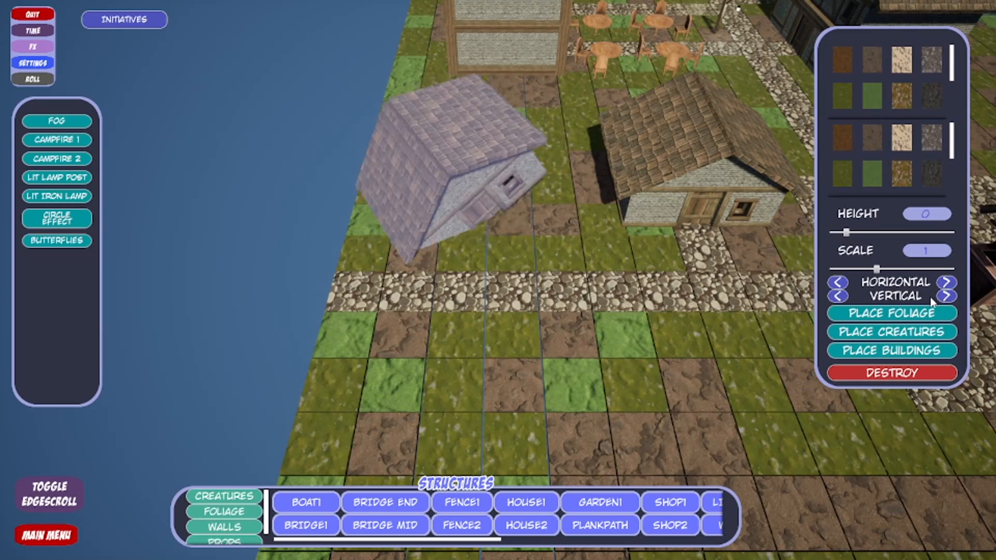
pyautogui.click(838, 283)
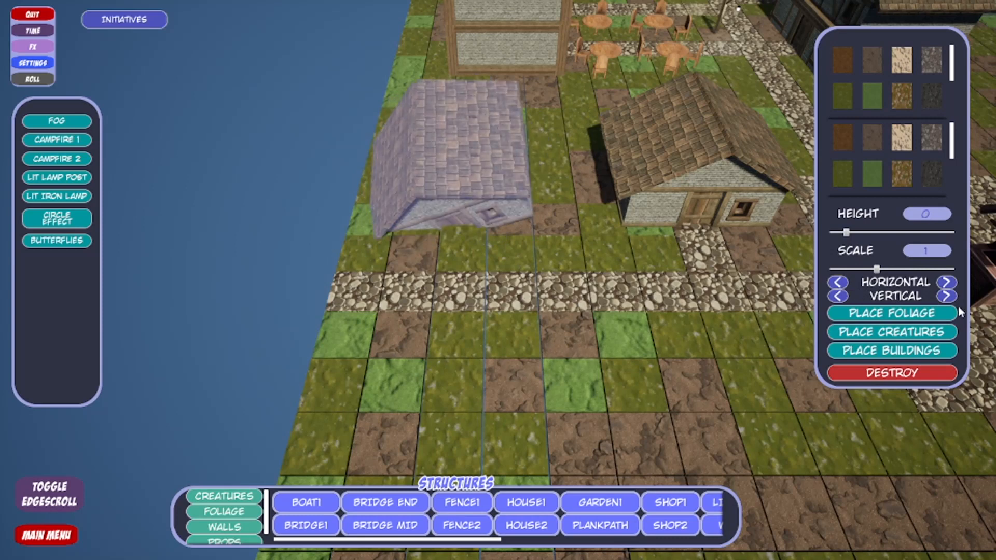
pyautogui.click(947, 296)
pyautogui.click(891, 372)
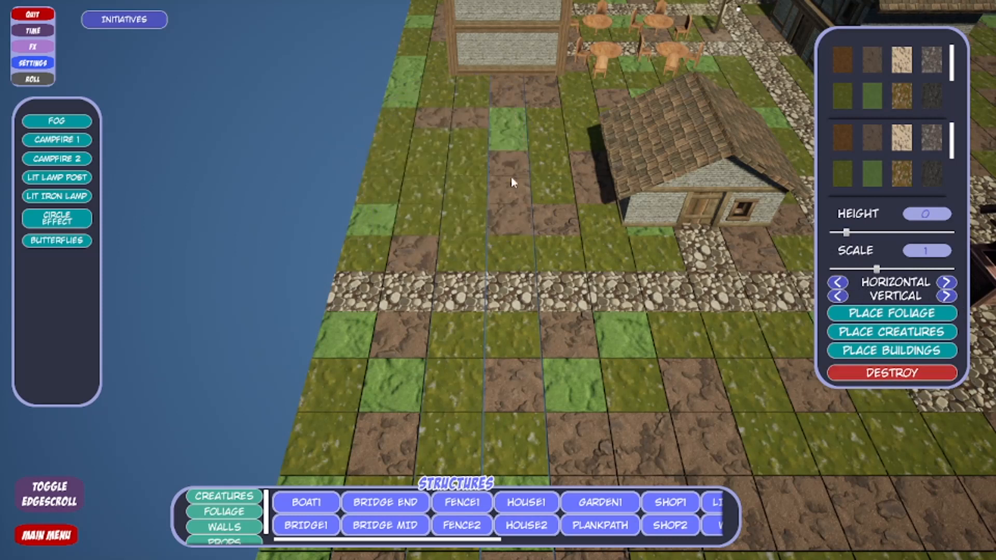
# - Place a House2 between the small house and the map's outer edge, rotated horizontally so its door faces the path row
pyautogui.click(466, 190)
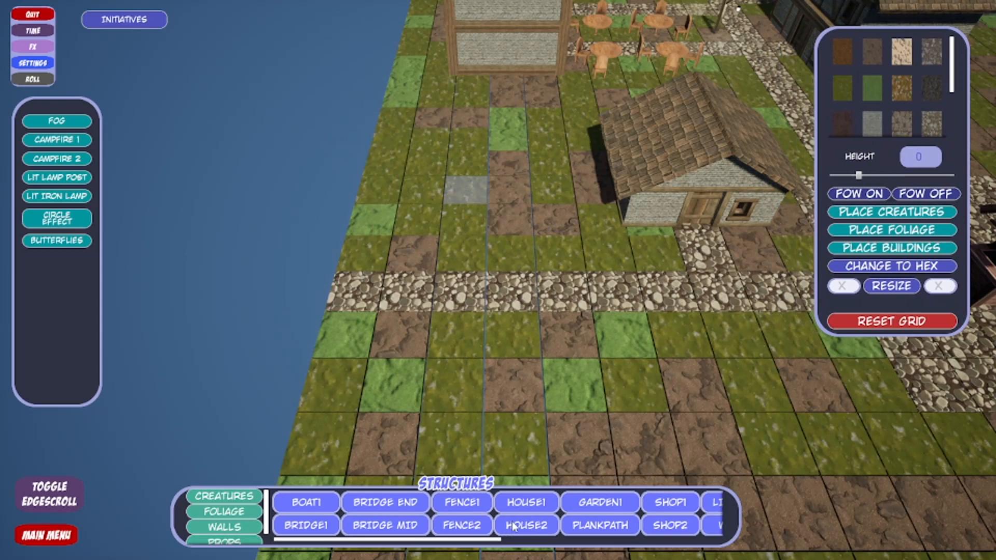
pyautogui.click(513, 526)
pyautogui.click(479, 186)
pyautogui.click(946, 296)
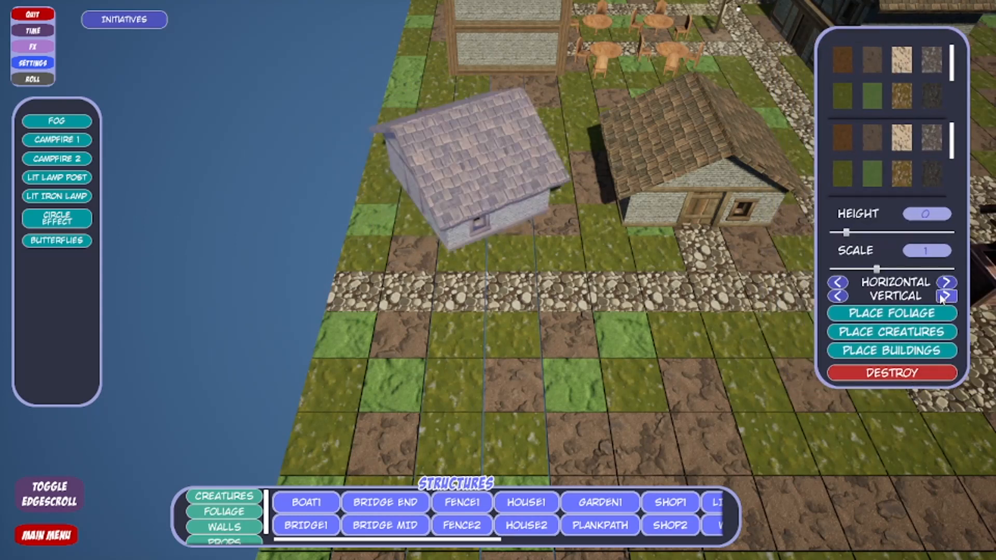
pyautogui.click(946, 284)
pyautogui.click(945, 283)
pyautogui.click(945, 283)
pyautogui.click(945, 283)
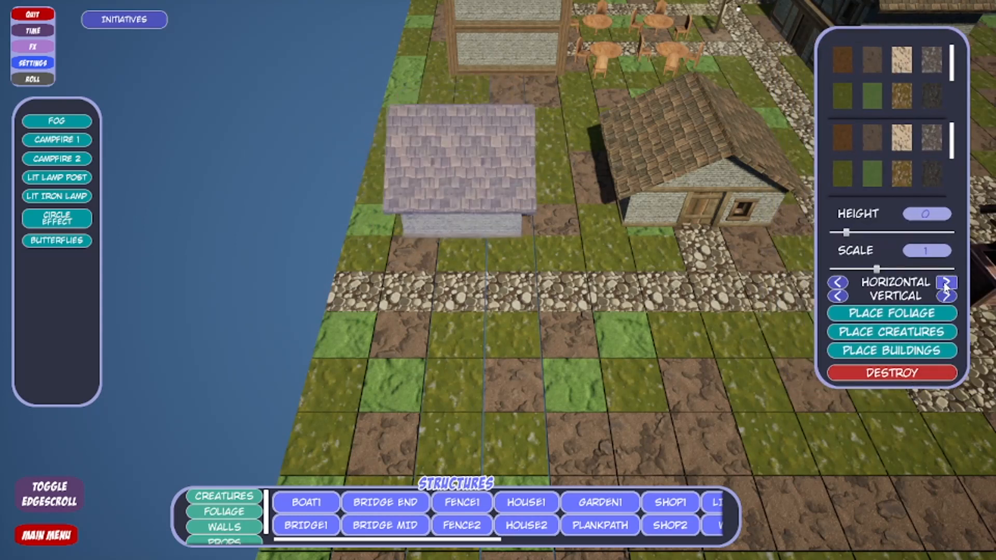
pyautogui.click(946, 283)
pyautogui.click(945, 283)
pyautogui.click(461, 236)
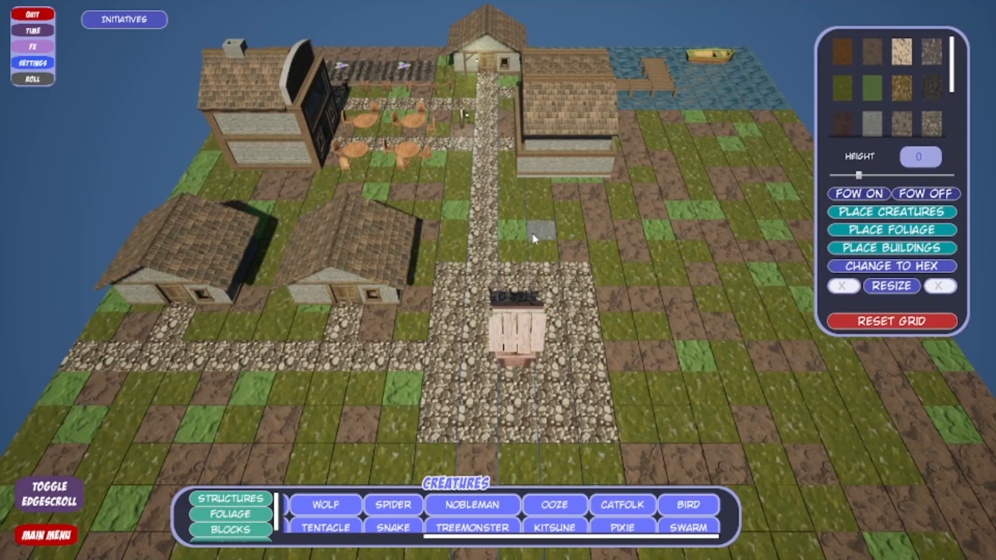
pyautogui.press('s')
pyautogui.press('a')
pyautogui.press('d')
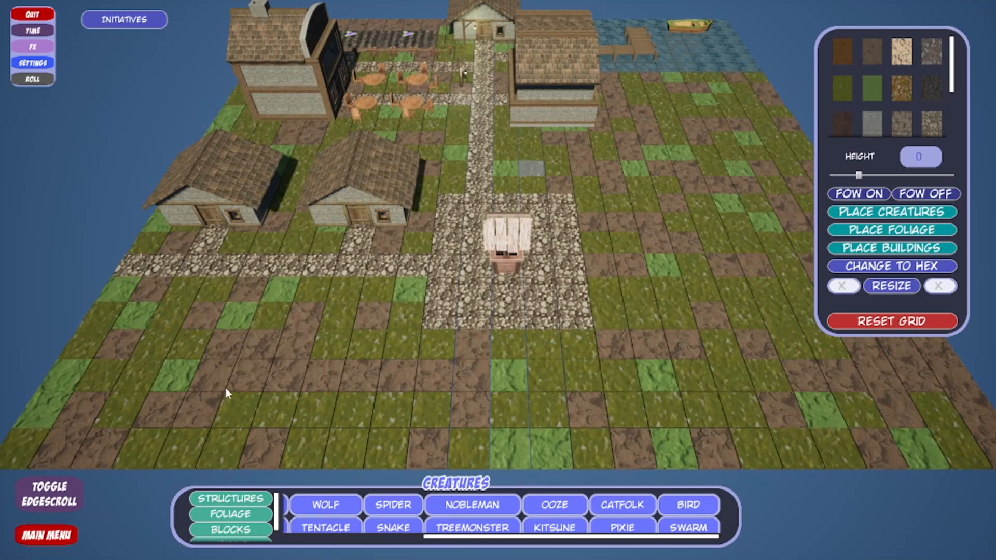
pyautogui.press('d')
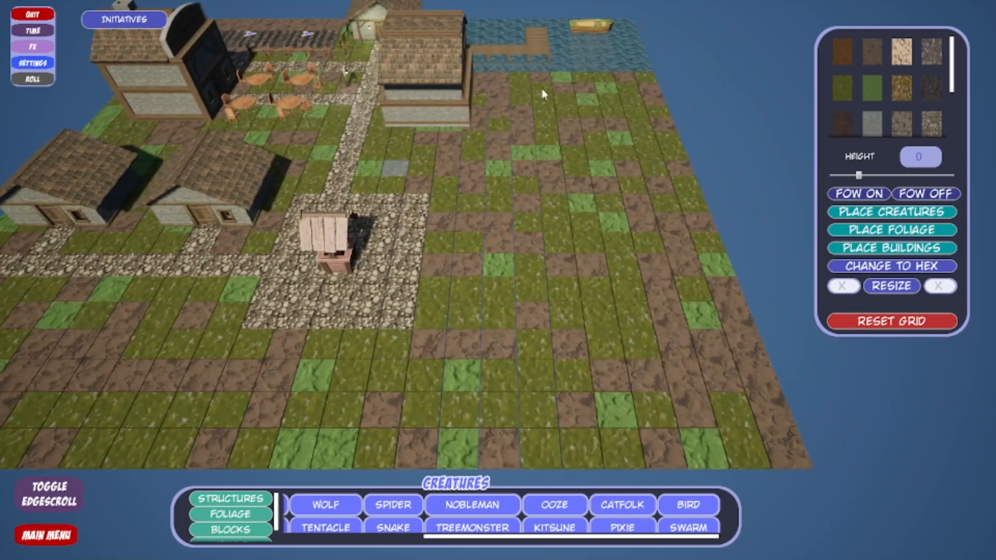
pyautogui.press('a')
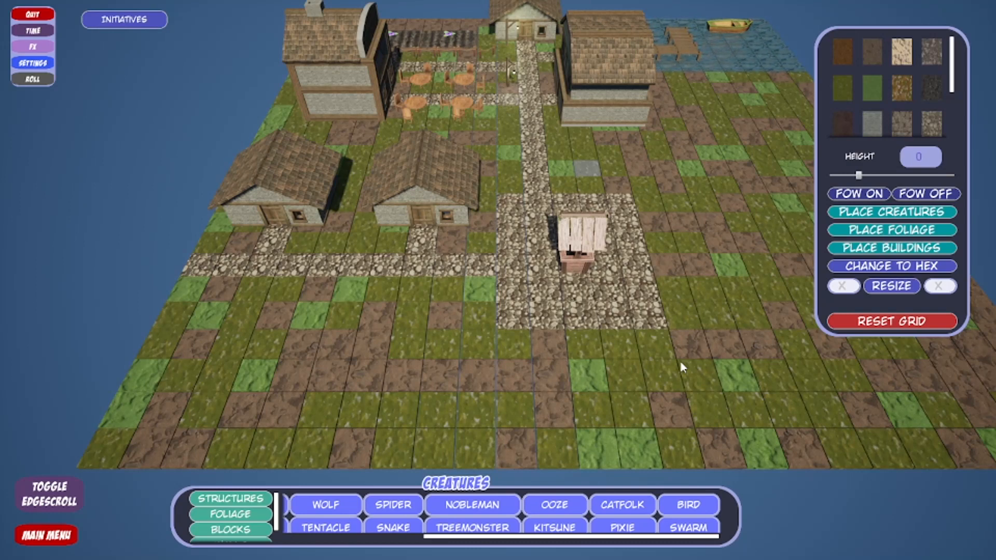
pyautogui.hotkey('ctrl', 's')
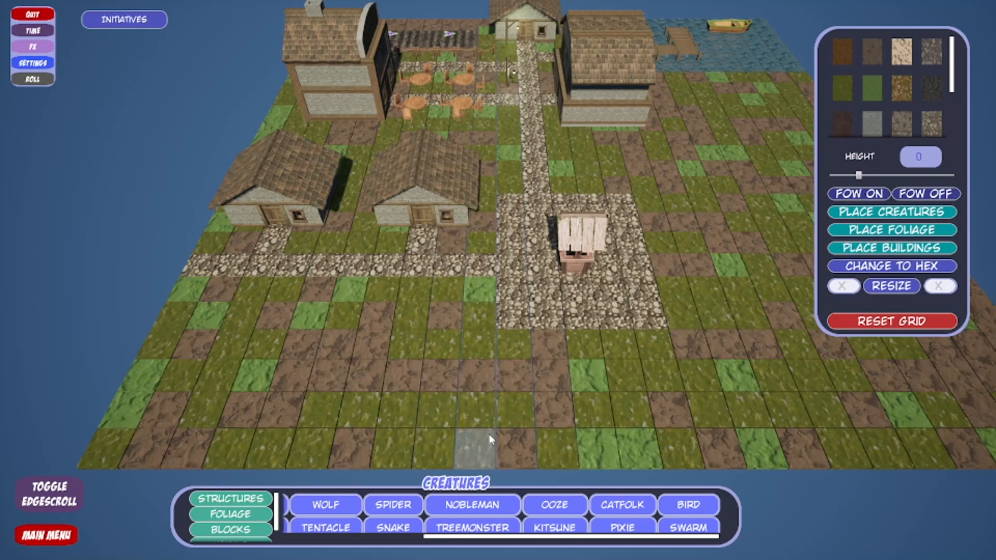
# - Place a Snake creature on the grass tile across the path row from the door of the house nearer the well
pyautogui.scroll(2, 419, 274)
pyautogui.scroll(5, 420, 279)
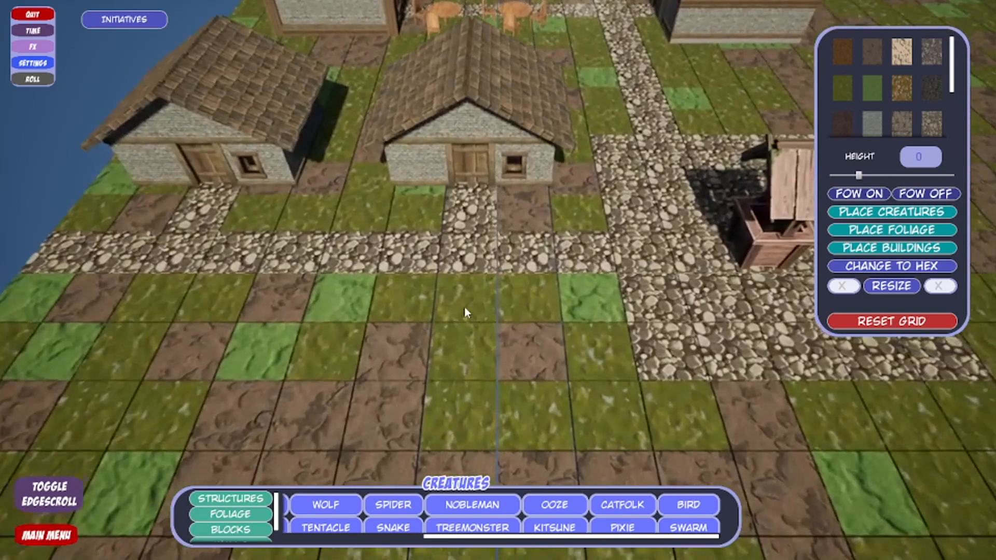
pyautogui.click(464, 311)
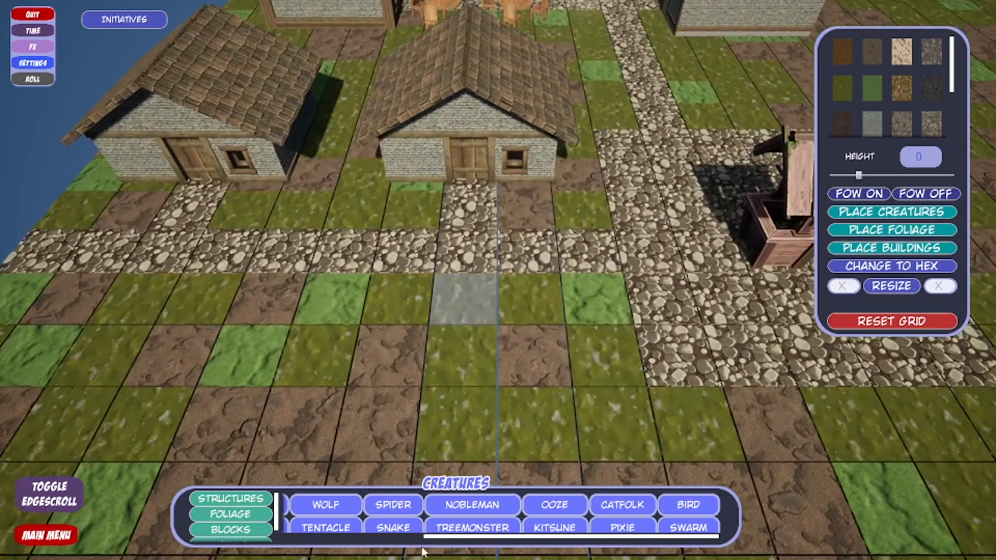
pyautogui.click(402, 529)
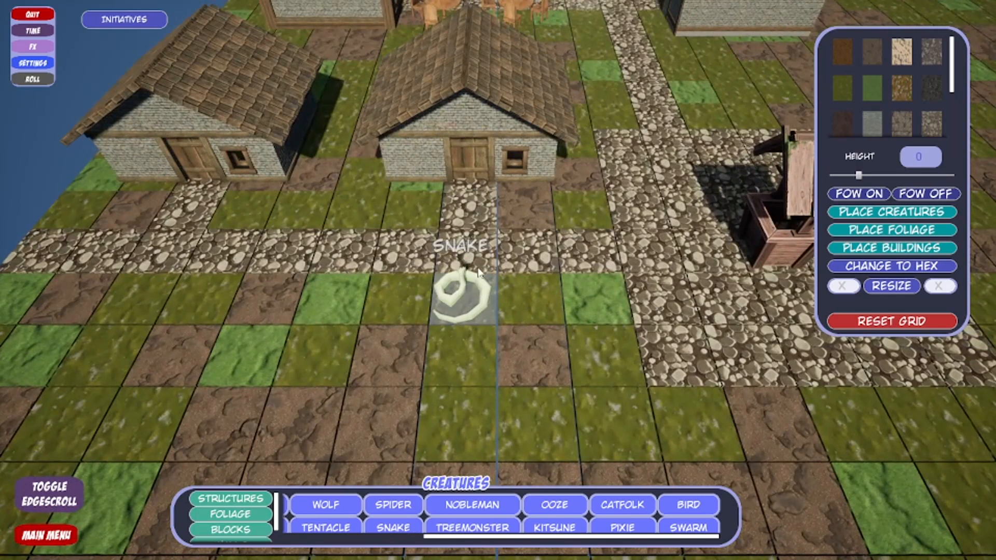
# - Rename the snake to Blacksmith and set its scale to 2.25
pyautogui.click(453, 297)
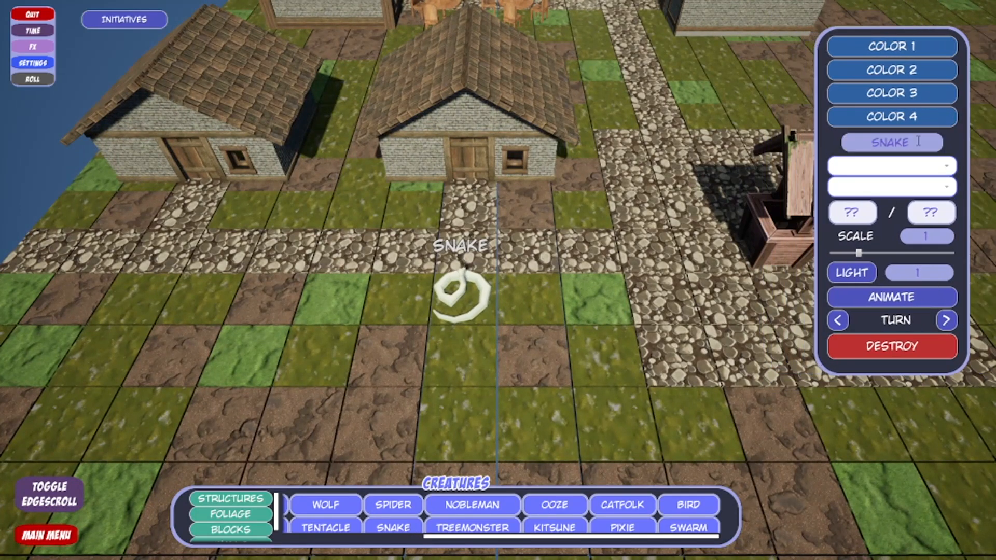
pyautogui.click(736, 185)
pyautogui.click(479, 301)
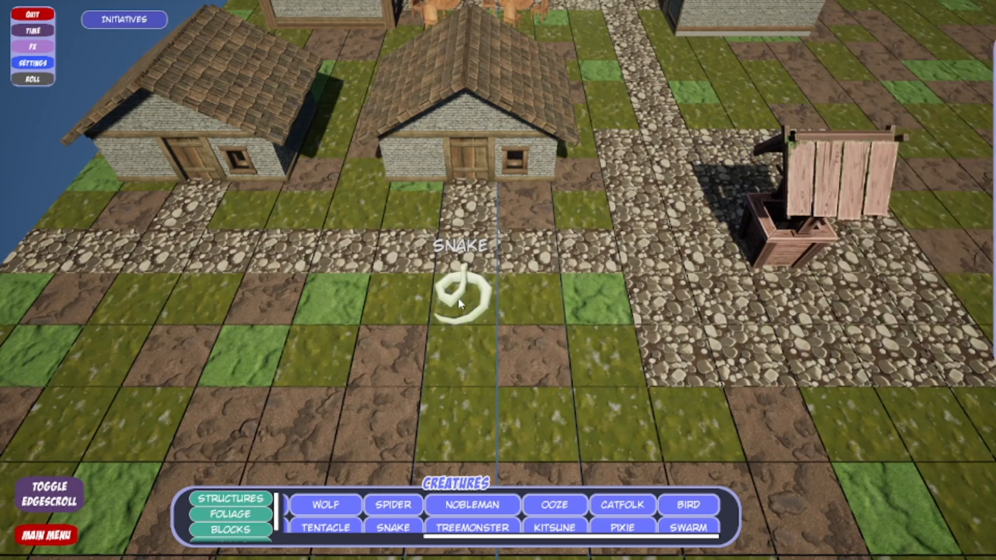
pyautogui.click(919, 149)
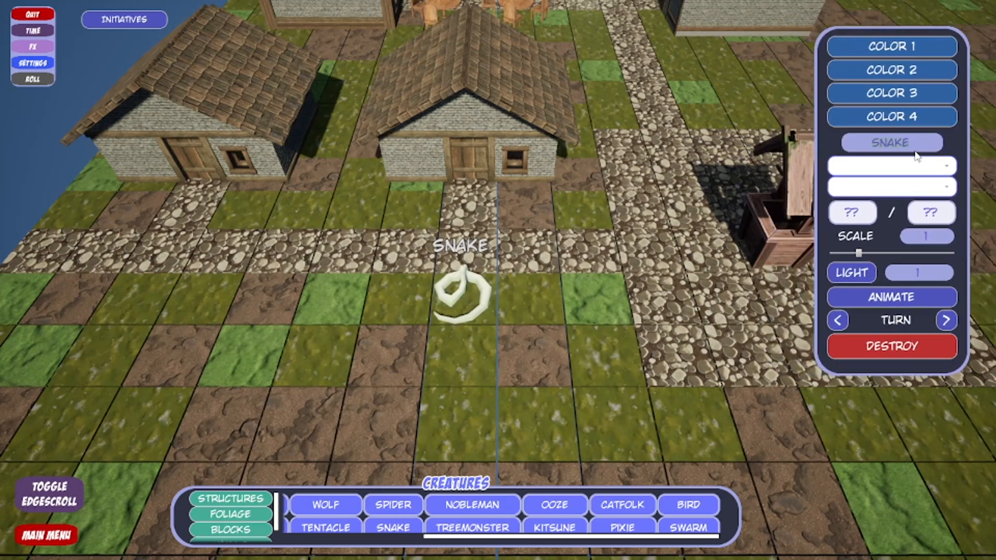
pyautogui.write('BLIACKSMITH')
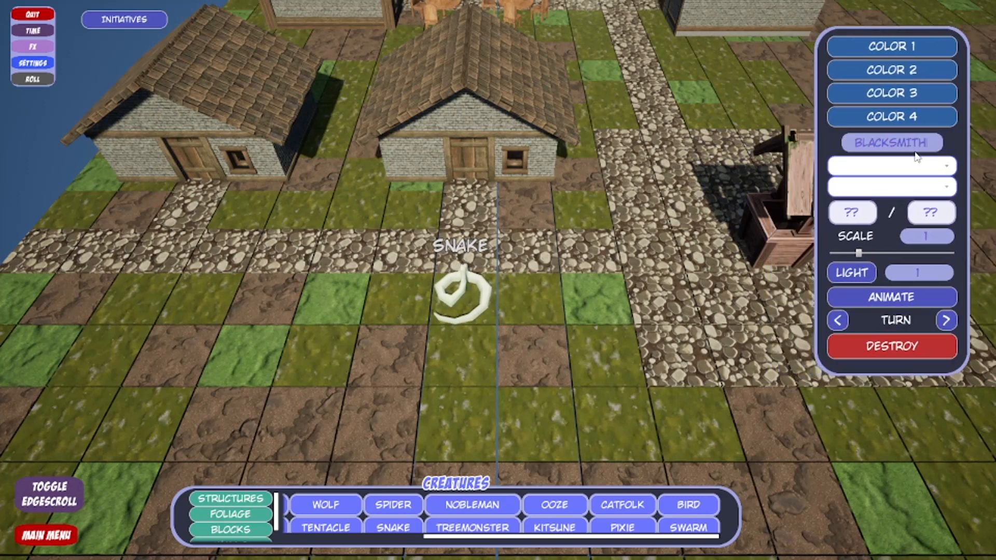
pyautogui.press('Return')
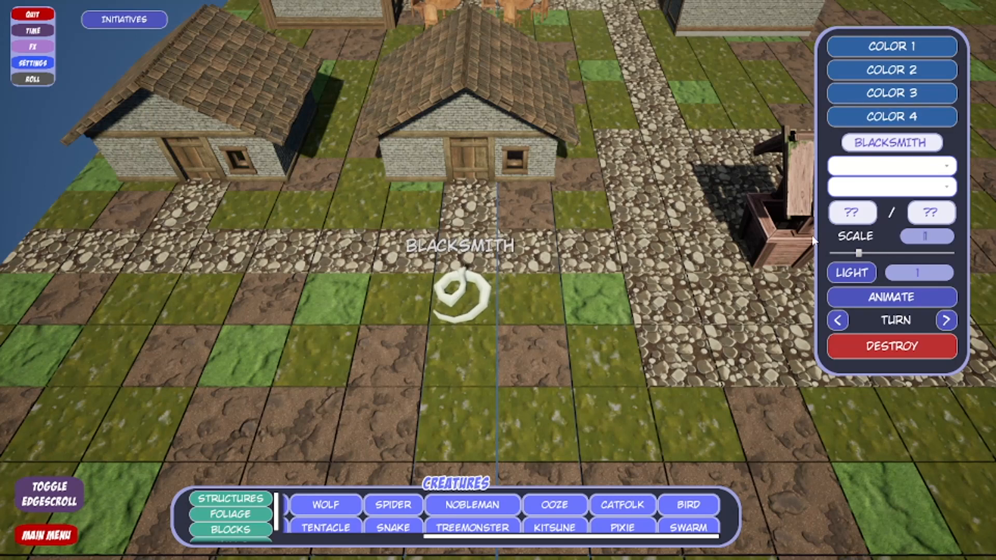
pyautogui.click(941, 237)
pyautogui.write('2.25')
pyautogui.press('Return')
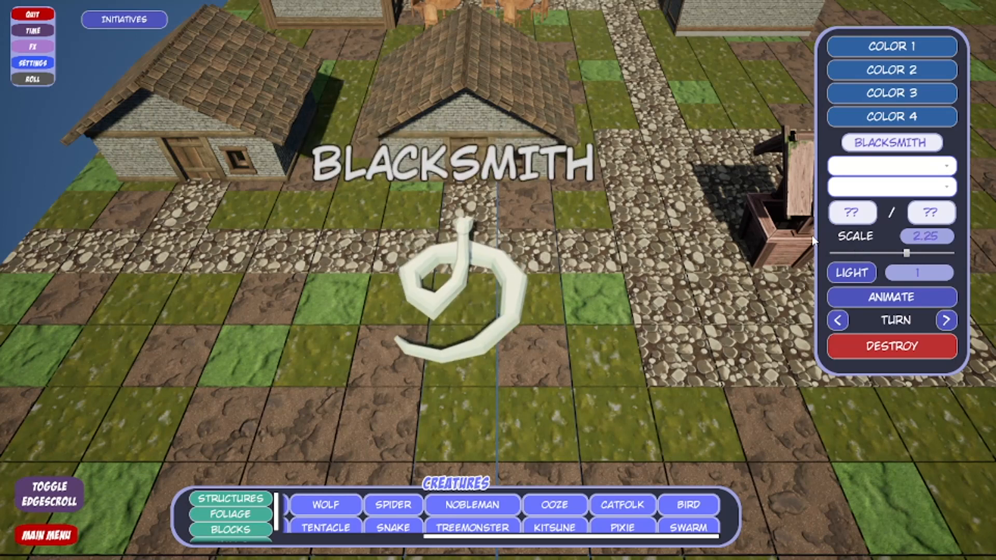
# - Move the house nearer the well aside to the plaza and move the Blacksmith snake onto its vacated lot
pyautogui.click(502, 265)
pyautogui.click(517, 166)
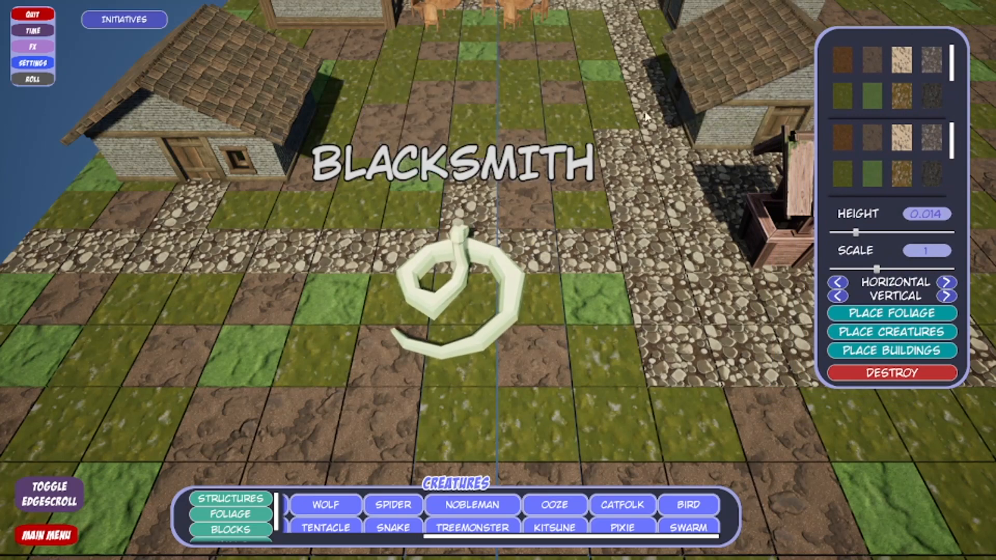
pyautogui.click(537, 208)
pyautogui.click(449, 301)
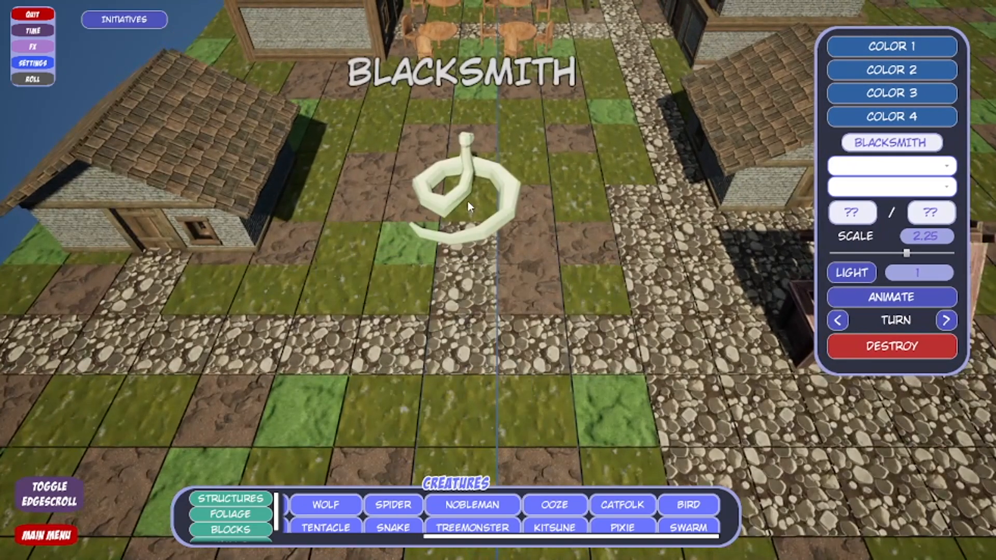
# - Move the house back over the Blacksmith snake and set the house's height to 1
pyautogui.click(768, 177)
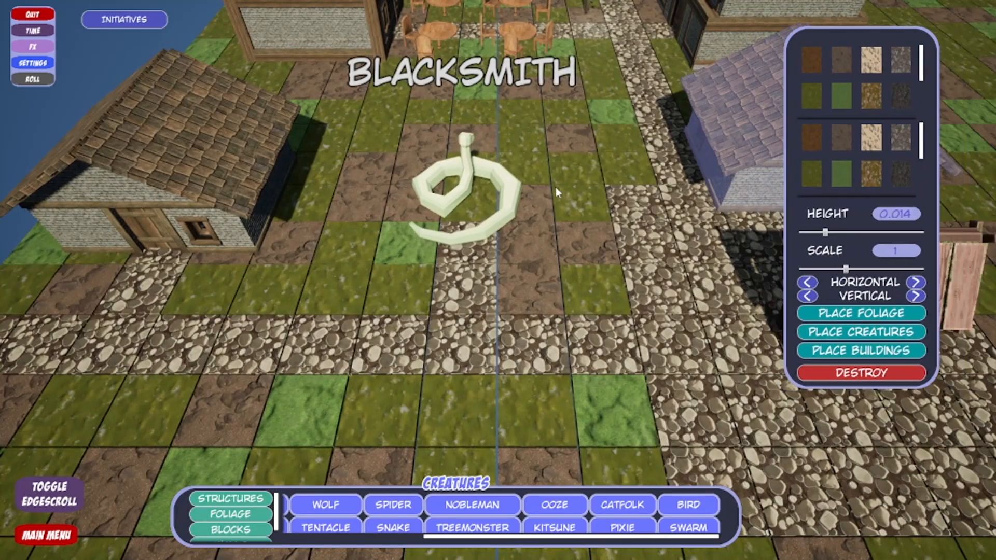
pyautogui.click(472, 205)
pyautogui.scroll(-3, 475, 261)
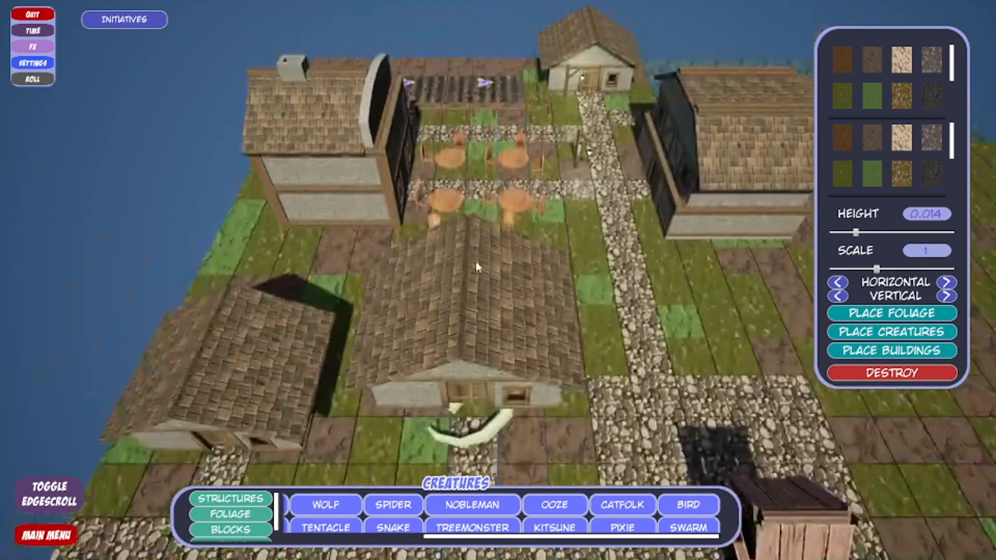
pyautogui.click(475, 261)
pyautogui.scroll(3, 475, 262)
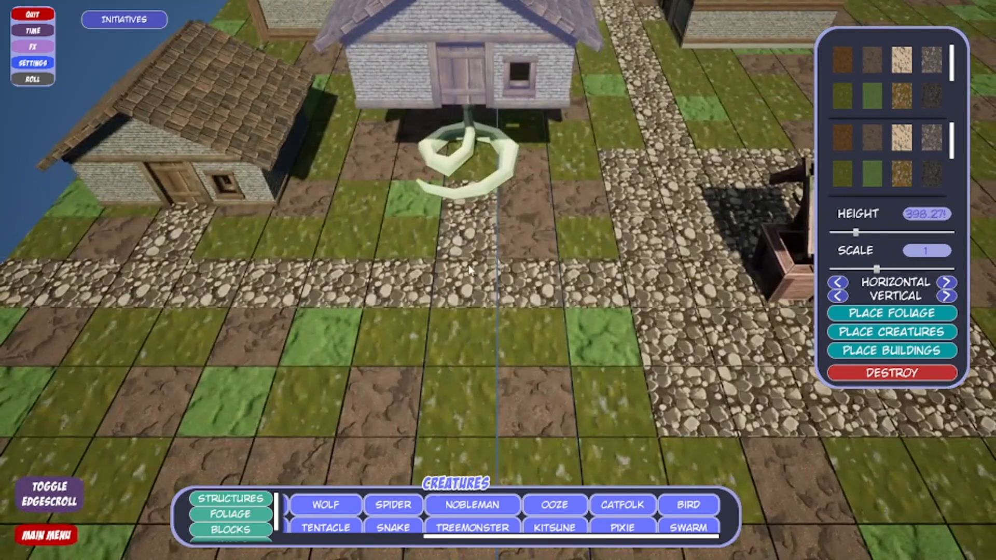
pyautogui.moveTo(933, 213); pyautogui.dragTo(840, 230)
pyautogui.press('BackSpace')
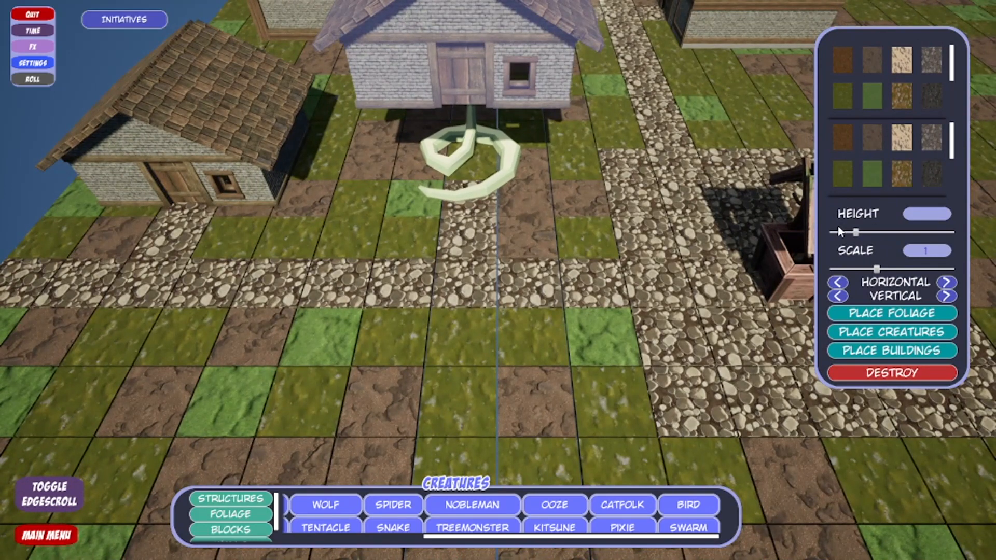
pyautogui.press('Return')
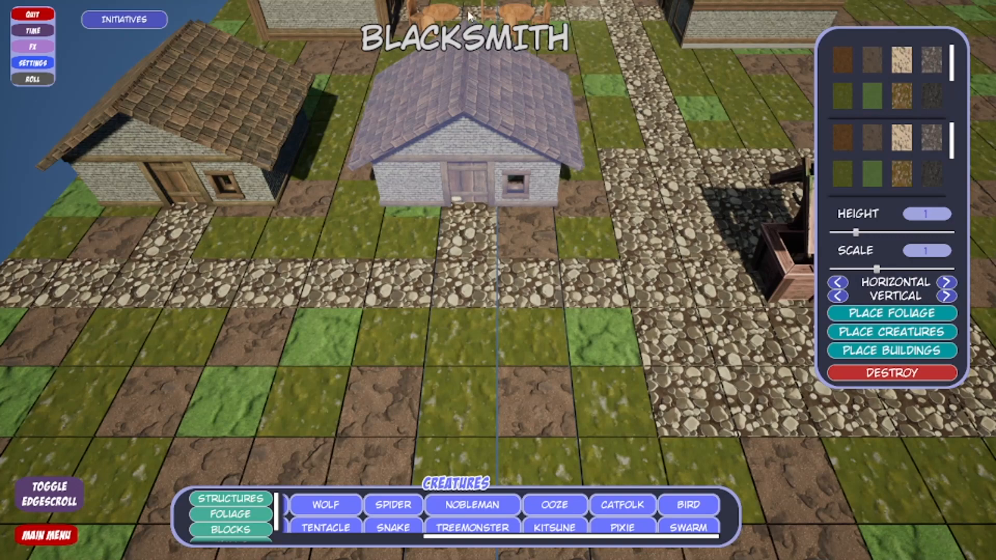
# - Move the outer small house off its lot to the far side of the Blacksmith house, beside the plaza
pyautogui.click(256, 128)
pyautogui.press('a')
pyautogui.press('w')
pyautogui.press('d')
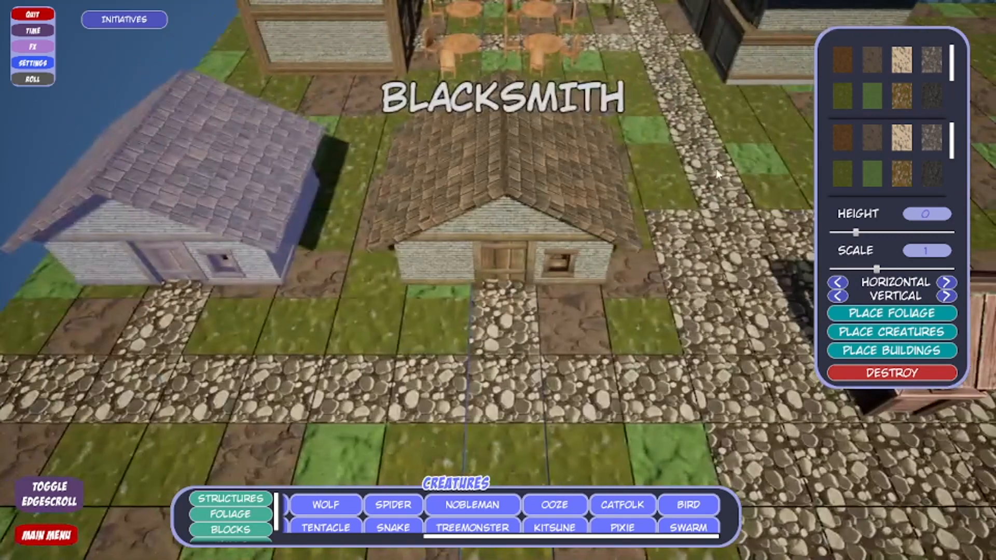
pyautogui.click(771, 155)
# - Place a snake on a grass tile beside the outer stone path and rename it Alchemy Shop
pyautogui.press('a')
pyautogui.press('s')
pyautogui.click(511, 400)
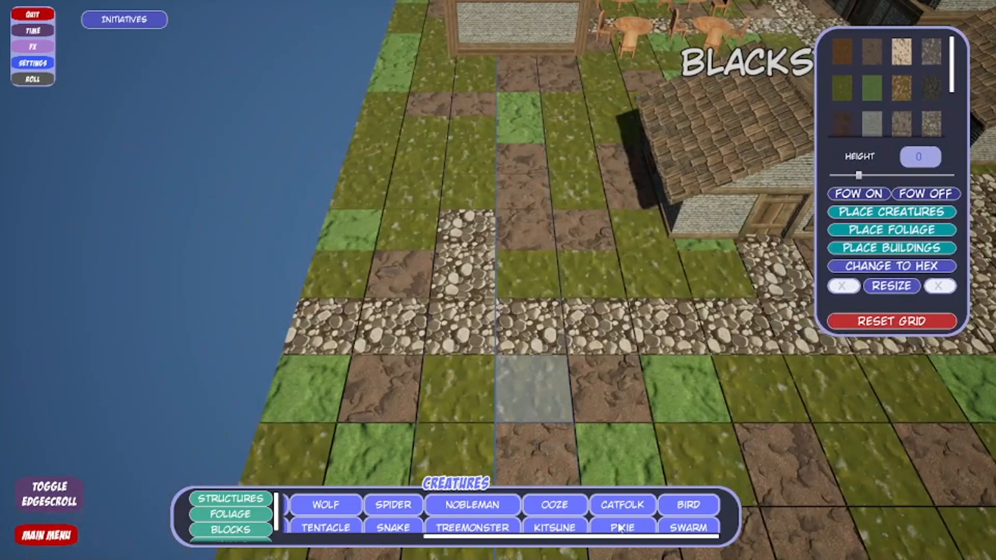
pyautogui.click(407, 527)
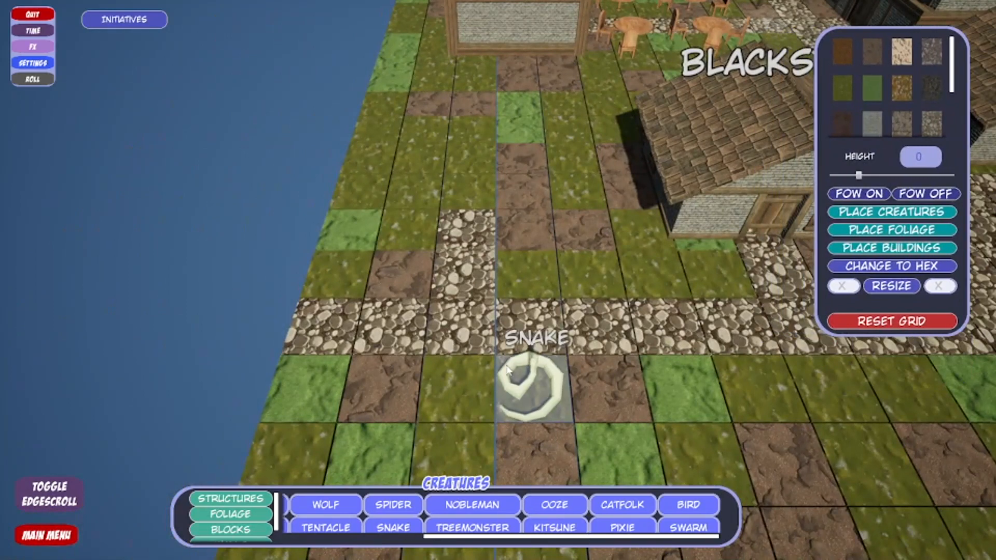
pyautogui.click(512, 397)
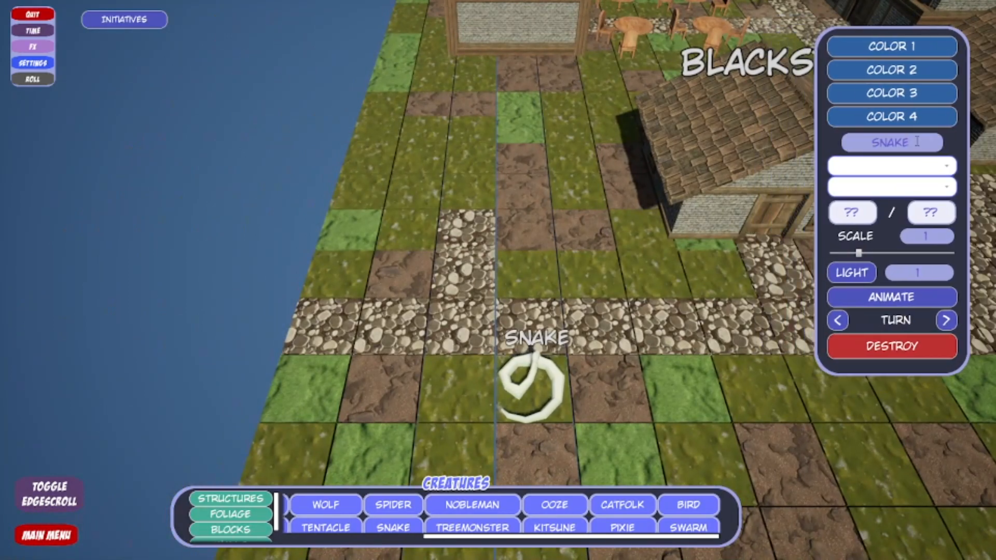
pyautogui.write('Alchemy')
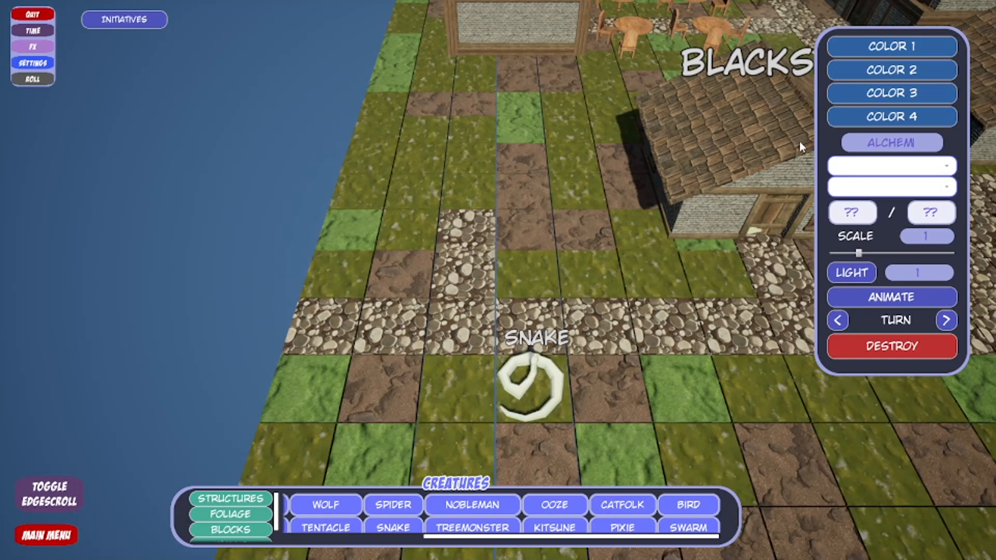
pyautogui.write(' Shop')
pyautogui.press('Return')
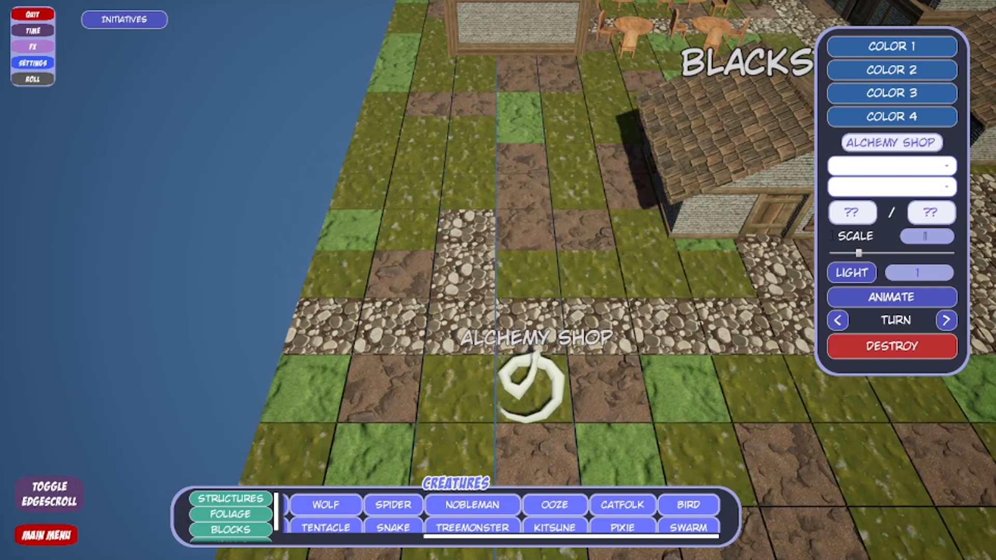
# - Set the Alchemy Shop snake's scale to 2.25 and move it onto the empty outer house lot
pyautogui.write('2.25')
pyautogui.press('Return')
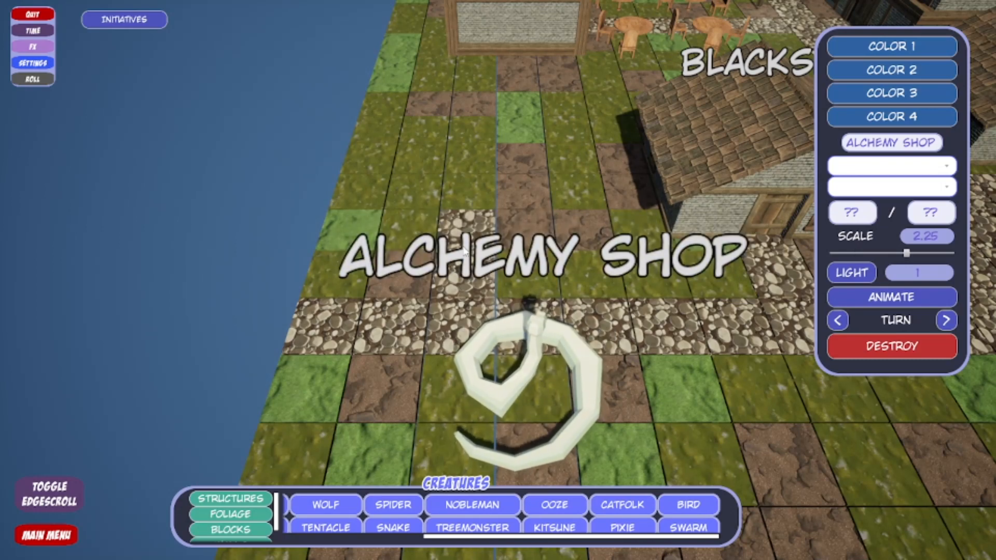
pyautogui.rightClick(467, 207)
# - Move the small house beside the plaza back over the Alchemy Shop snake and set the house's height to 1
pyautogui.press('d')
pyautogui.click(409, 155)
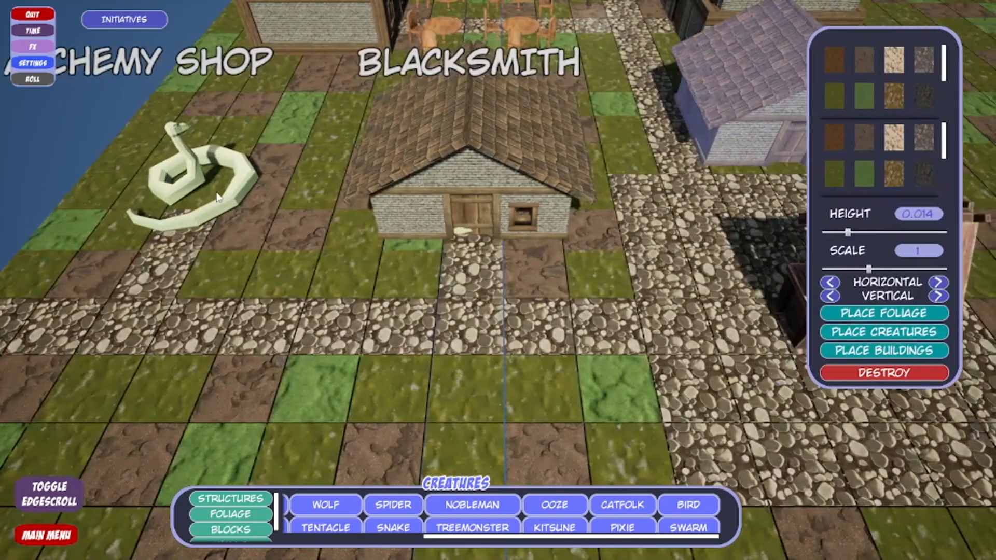
pyautogui.hotkey('ctrl', 'v')
pyautogui.click(212, 169)
pyautogui.press('a')
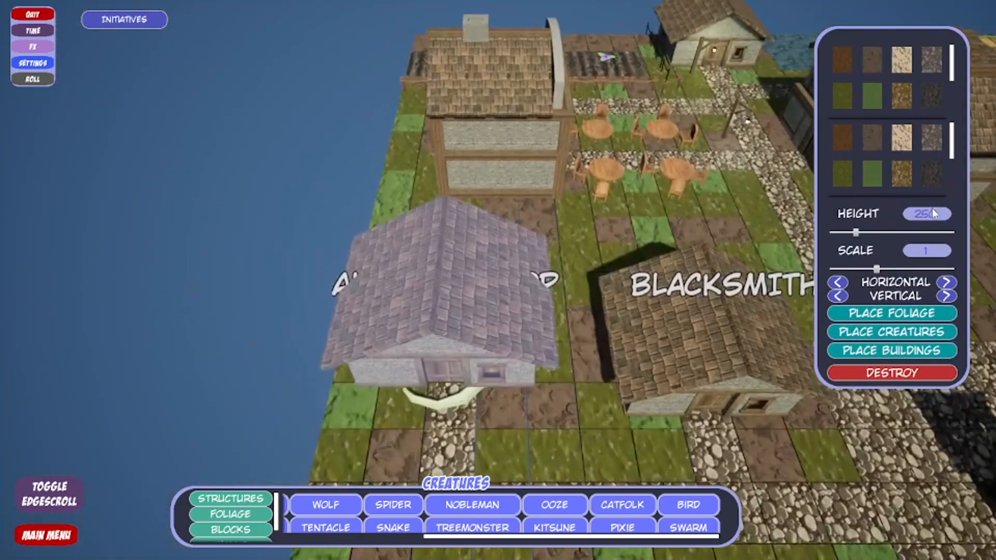
pyautogui.moveTo(944, 214); pyautogui.dragTo(770, 215)
pyautogui.write('1')
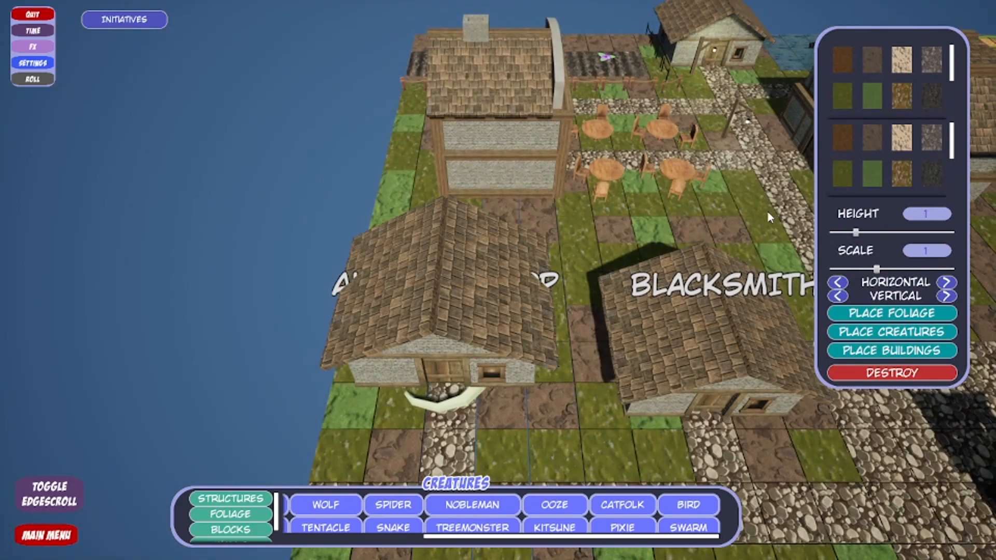
pyautogui.click(514, 322)
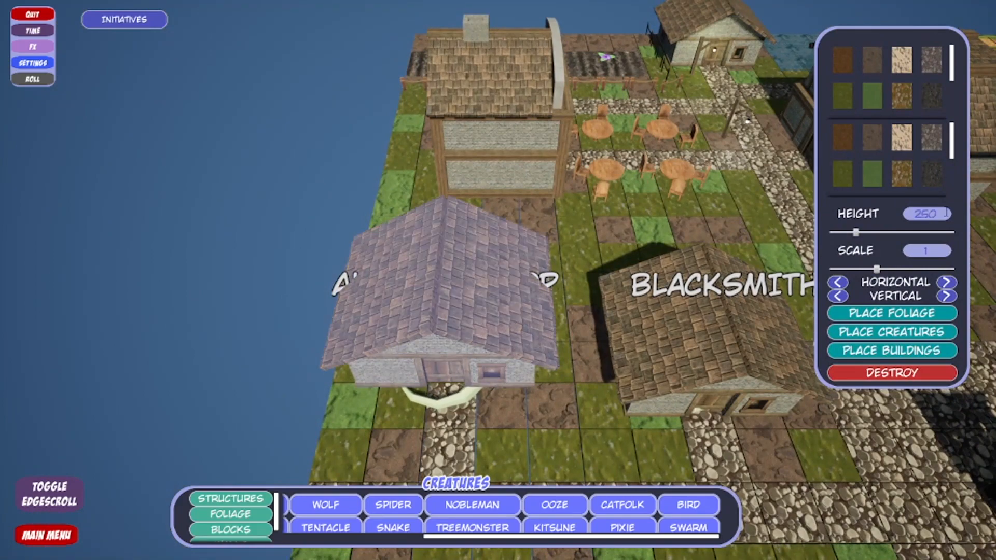
pyautogui.write('1')
pyautogui.click(588, 215)
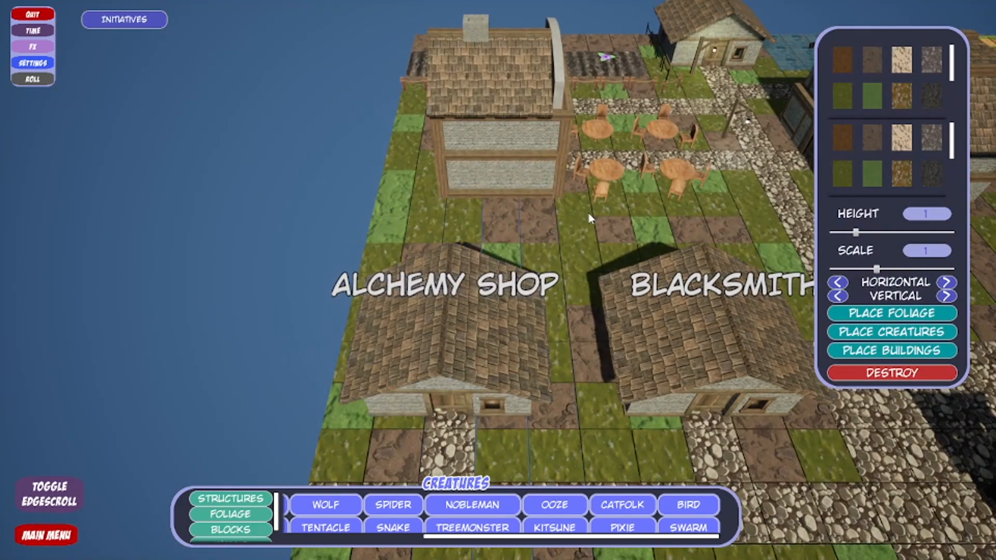
# - Move the house covering the Blacksmith snake across the stone path to the ground behind the well plaza
pyautogui.scroll(3, 588, 216)
pyautogui.press('s')
pyautogui.press('d')
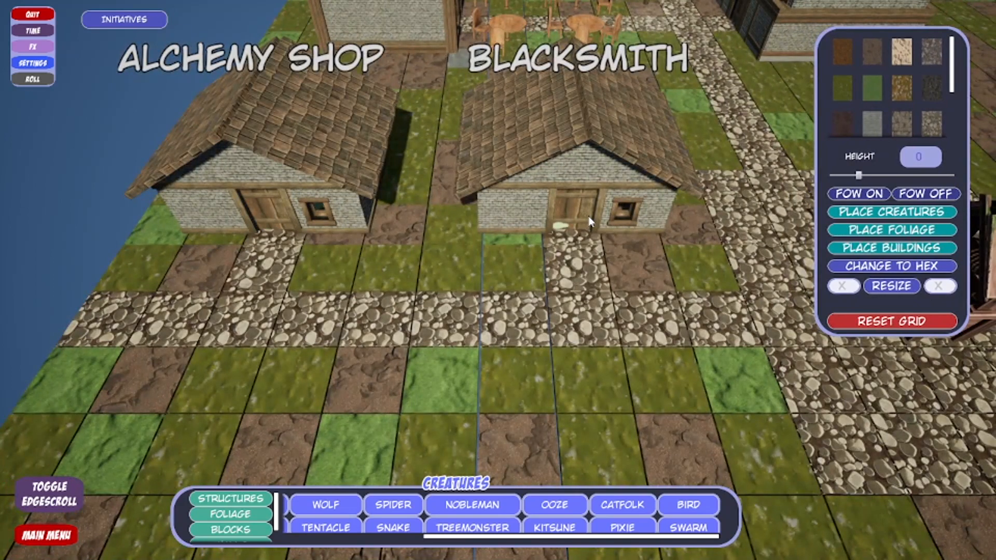
pyautogui.click(587, 296)
pyautogui.press('d')
pyautogui.press('w')
pyautogui.press('a')
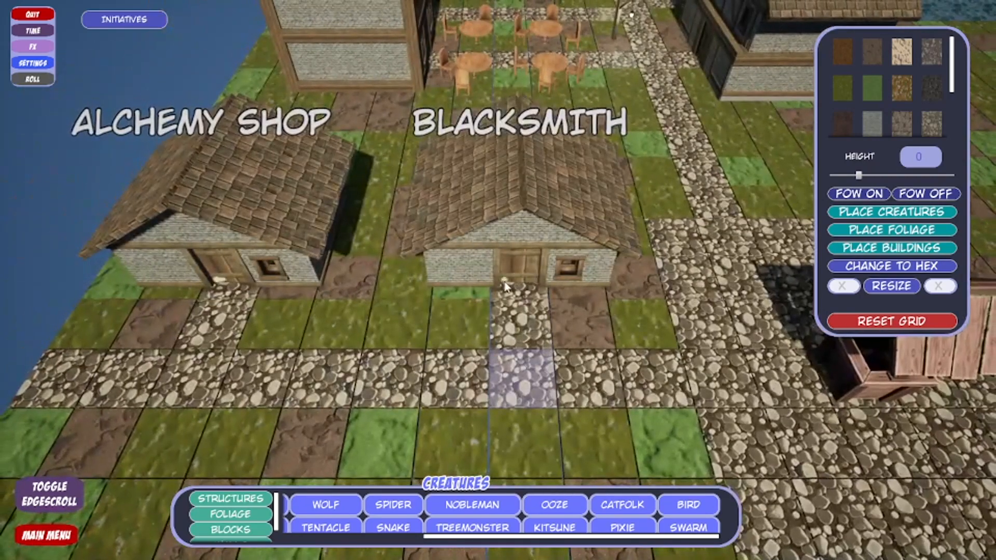
pyautogui.click(506, 285)
pyautogui.press('d')
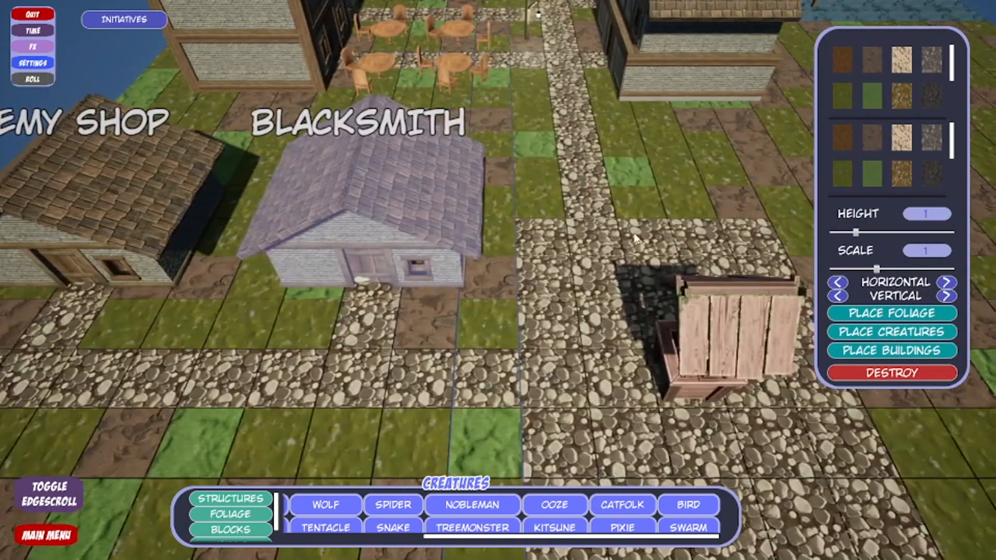
pyautogui.click(668, 201)
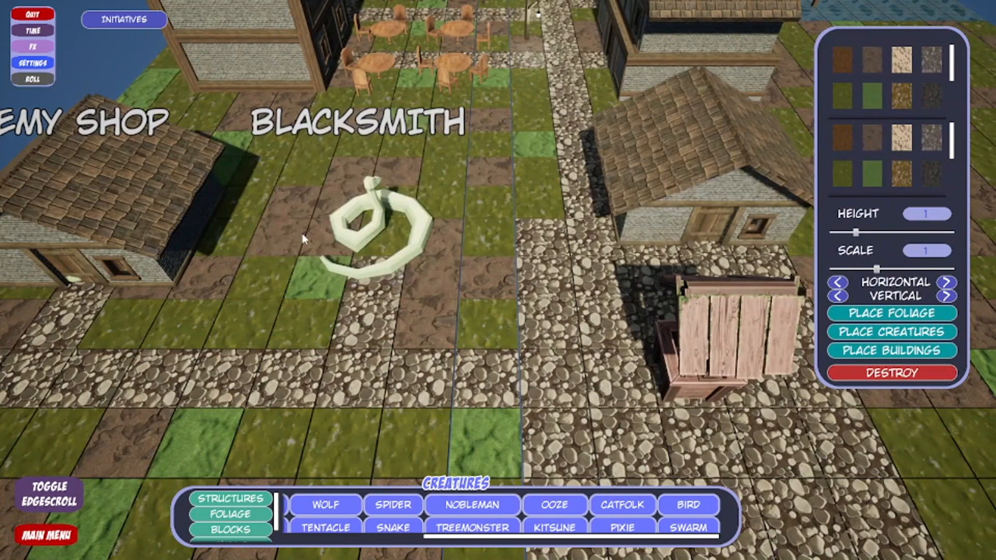
# - Rename the Blacksmith snake to Tailor
pyautogui.click(374, 228)
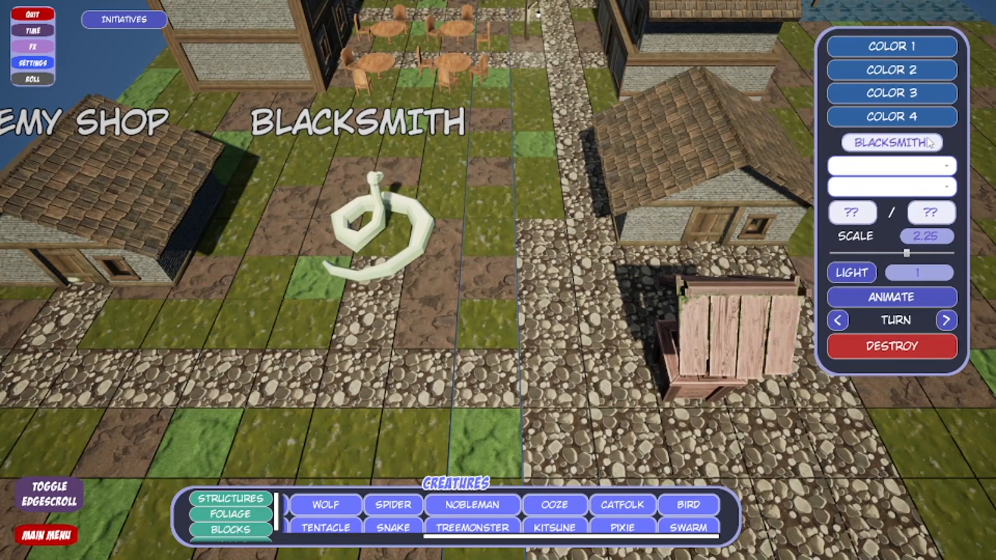
pyautogui.click(363, 240)
pyautogui.click(957, 188)
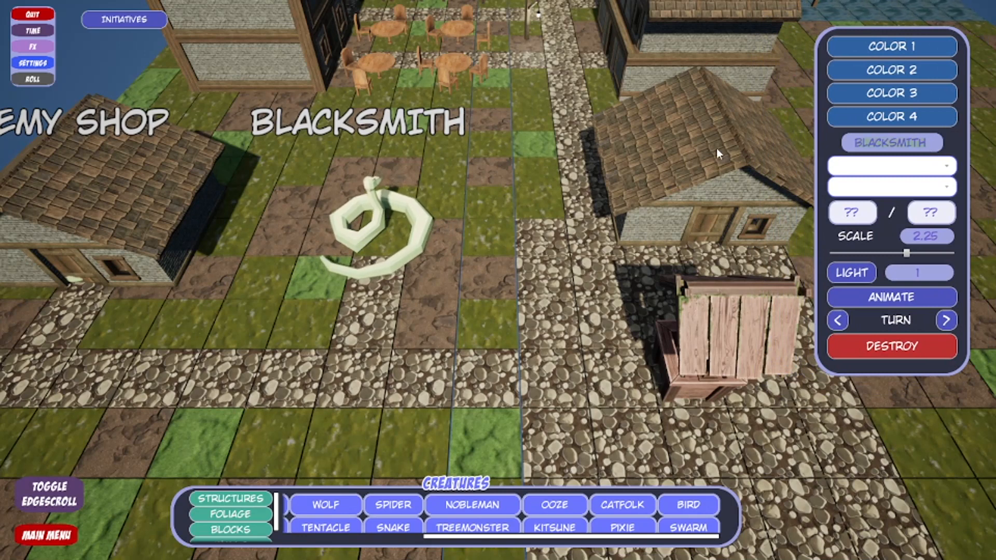
pyautogui.write('TAILOR')
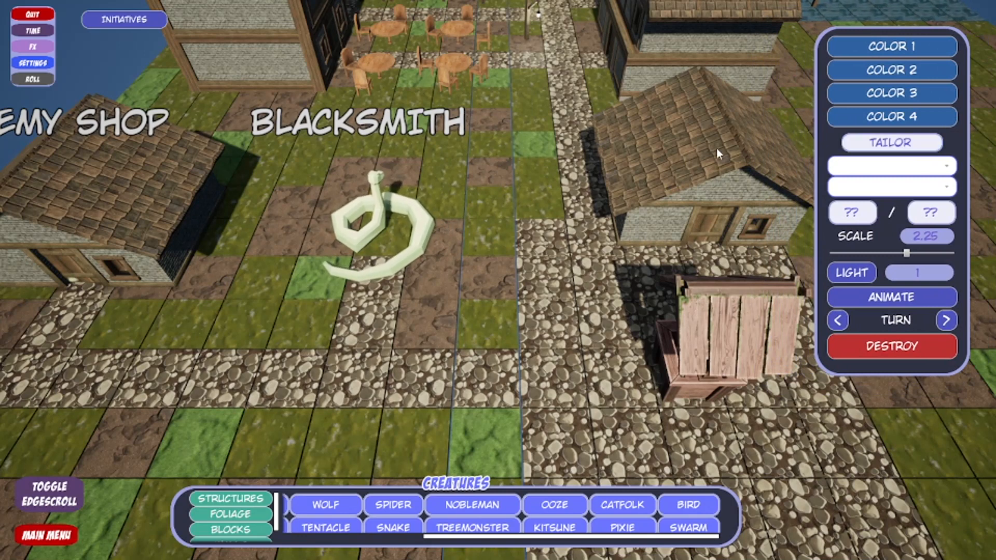
pyautogui.click(372, 223)
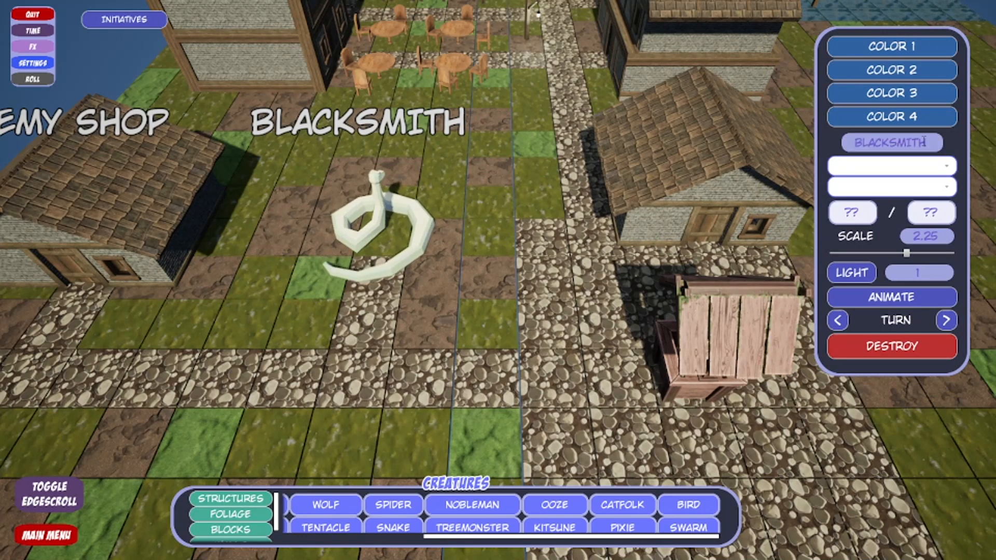
pyautogui.click(929, 142)
pyautogui.click(374, 232)
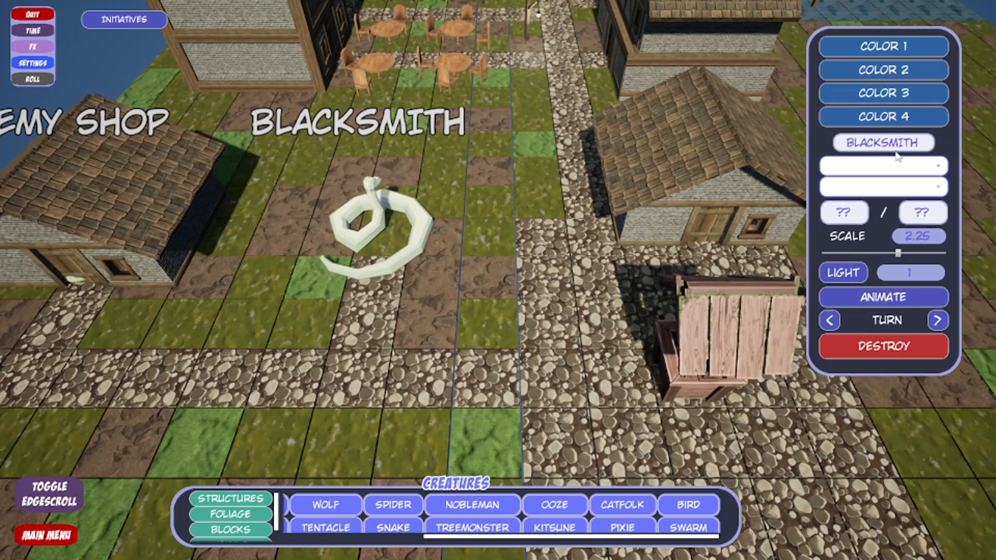
pyautogui.click(910, 141)
pyautogui.write('TAILOR')
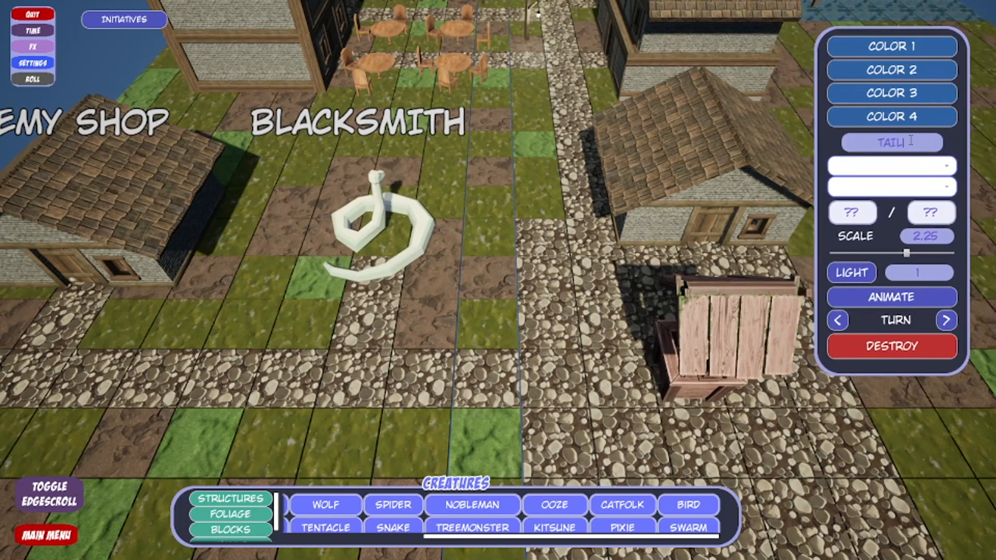
pyautogui.press('Return')
# - Move the house behind the well plaza back over the Tailor snake and set its height to 1
pyautogui.click(303, 233)
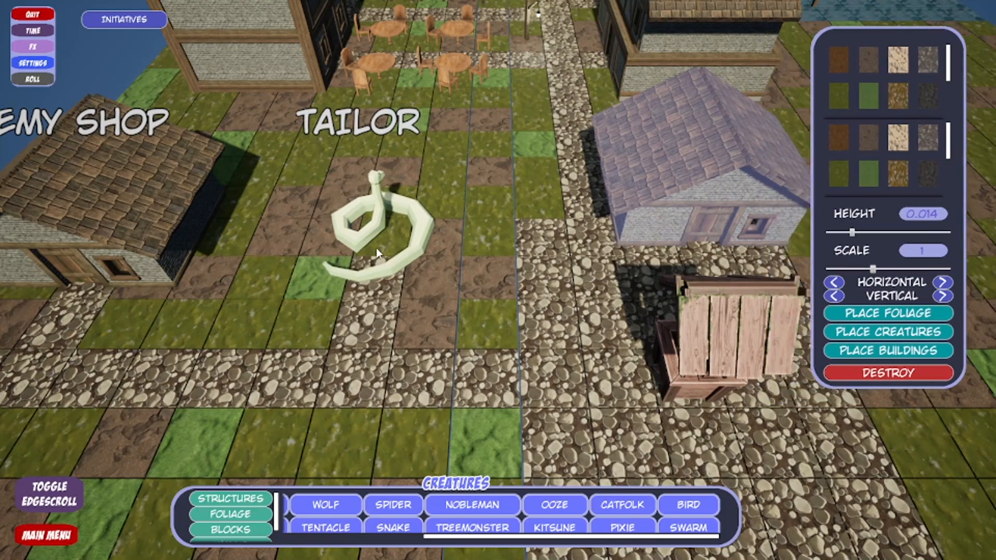
pyautogui.click(375, 248)
pyautogui.click(375, 229)
pyautogui.click(939, 214)
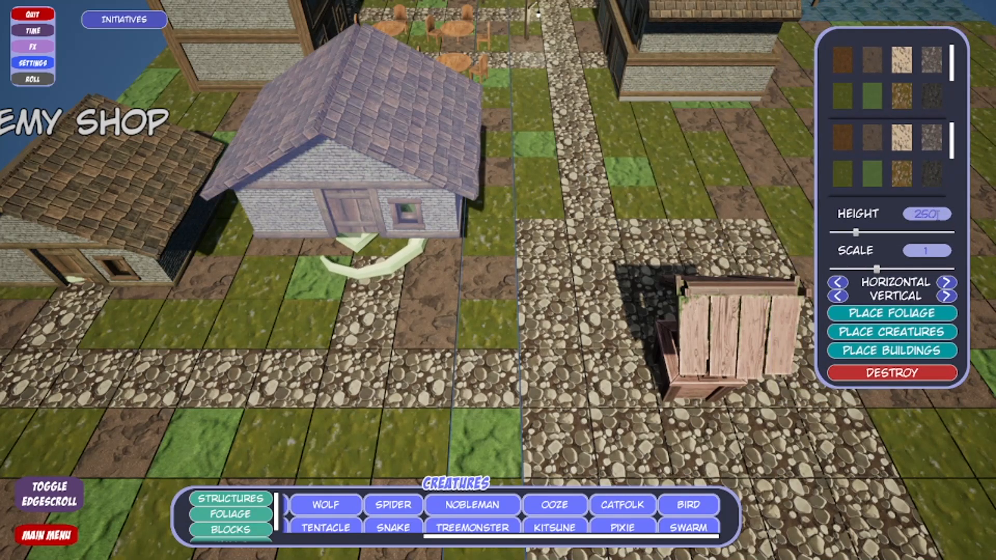
pyautogui.write('1')
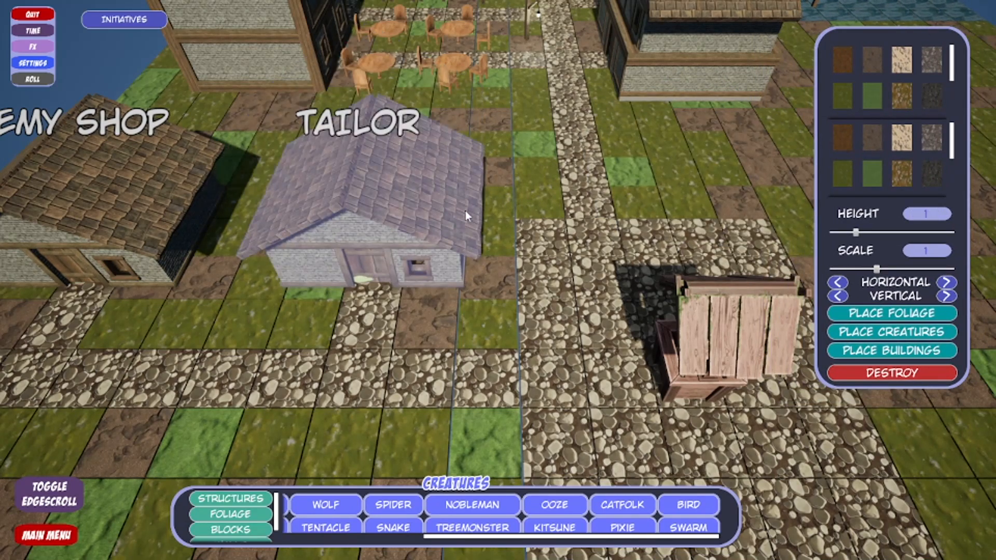
pyautogui.write('a')
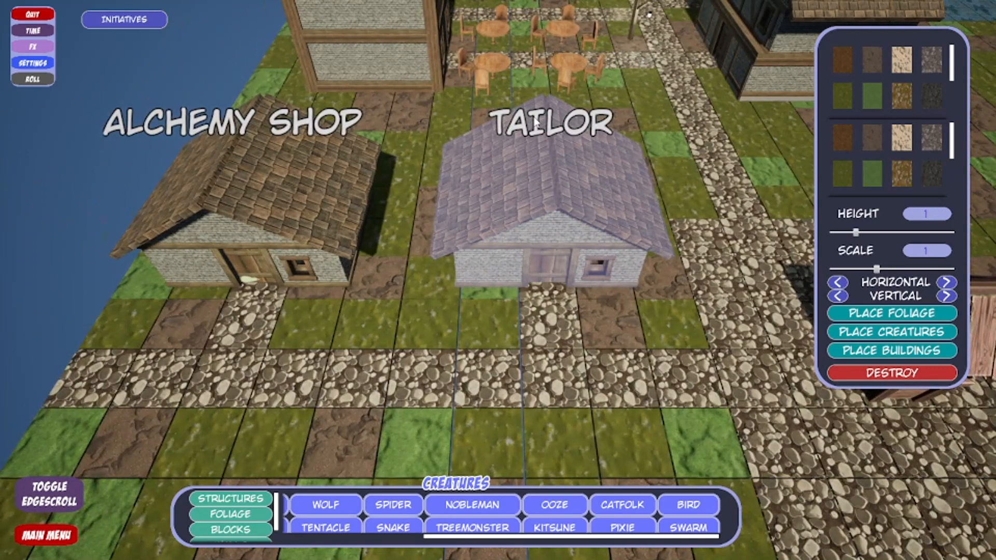
pyautogui.click(752, 126)
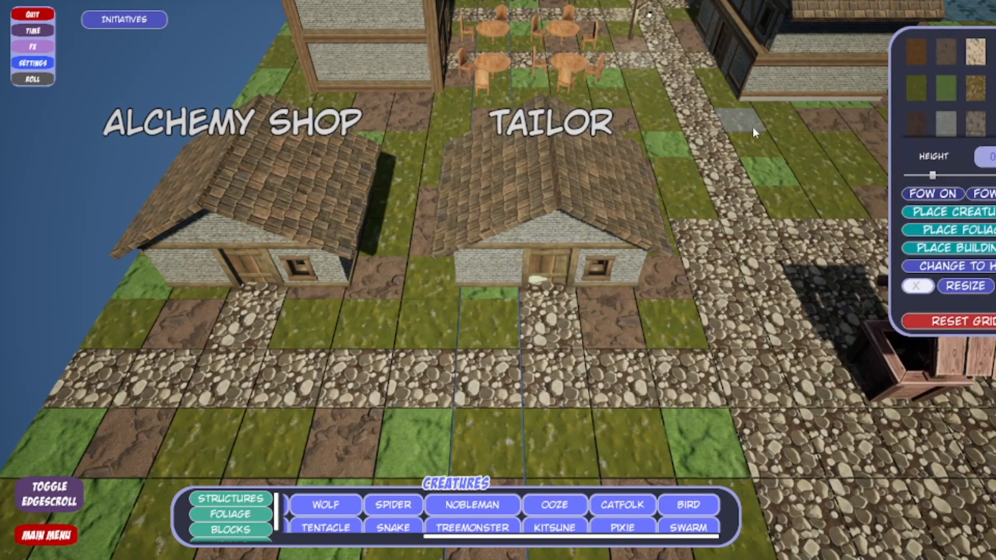
pyautogui.scroll(-5, 742, 111)
pyautogui.press('d')
pyautogui.press('s')
pyautogui.press('a')
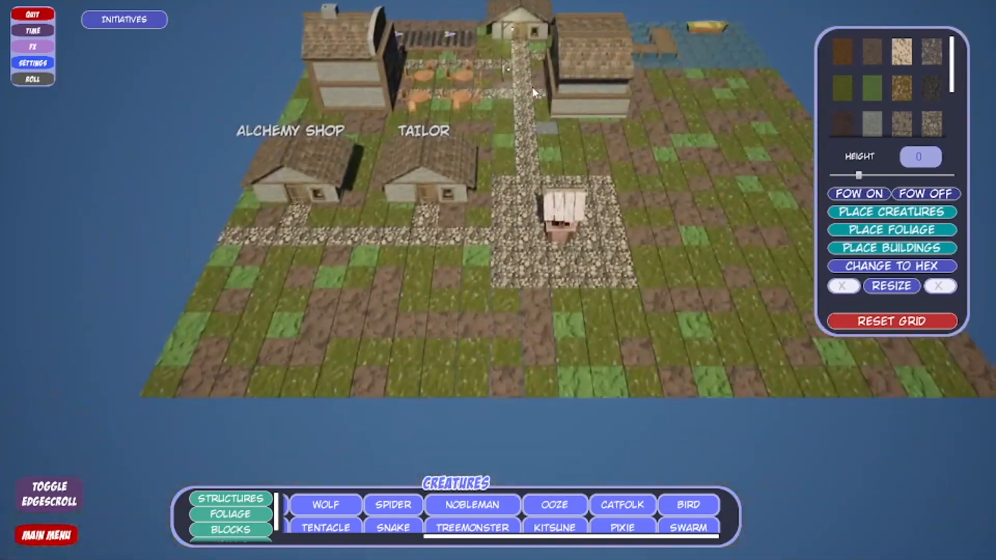
pyautogui.press('w')
pyautogui.press('d')
pyautogui.press('a')
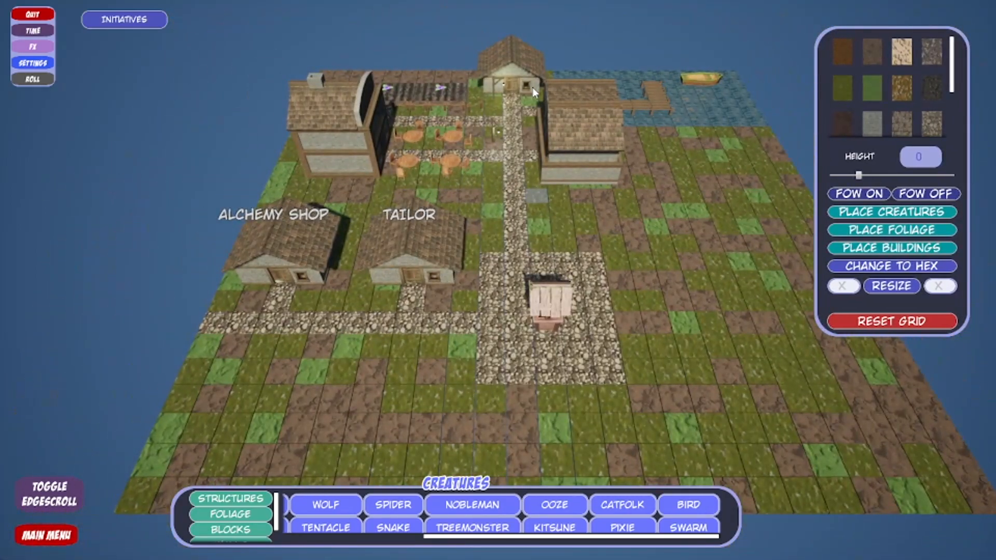